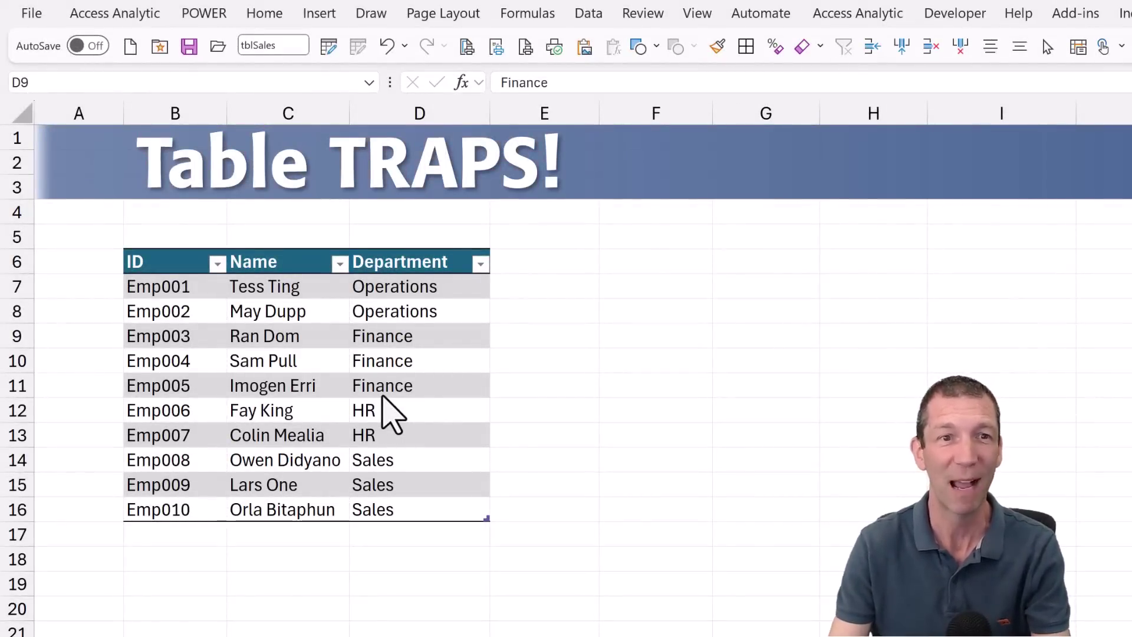
# - Add a 'First Name' header in E6 beside Department
pyautogui.click(530, 269)
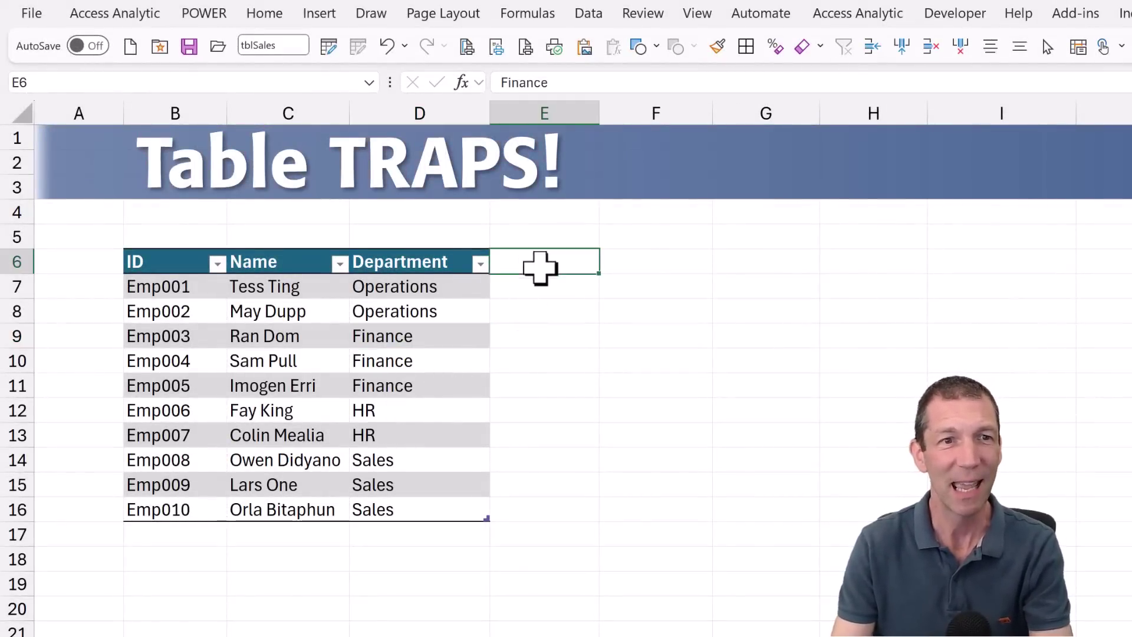
pyautogui.write('First Nae')
pyautogui.press('BackSpace')
pyautogui.write('me')
pyautogui.press('Return')
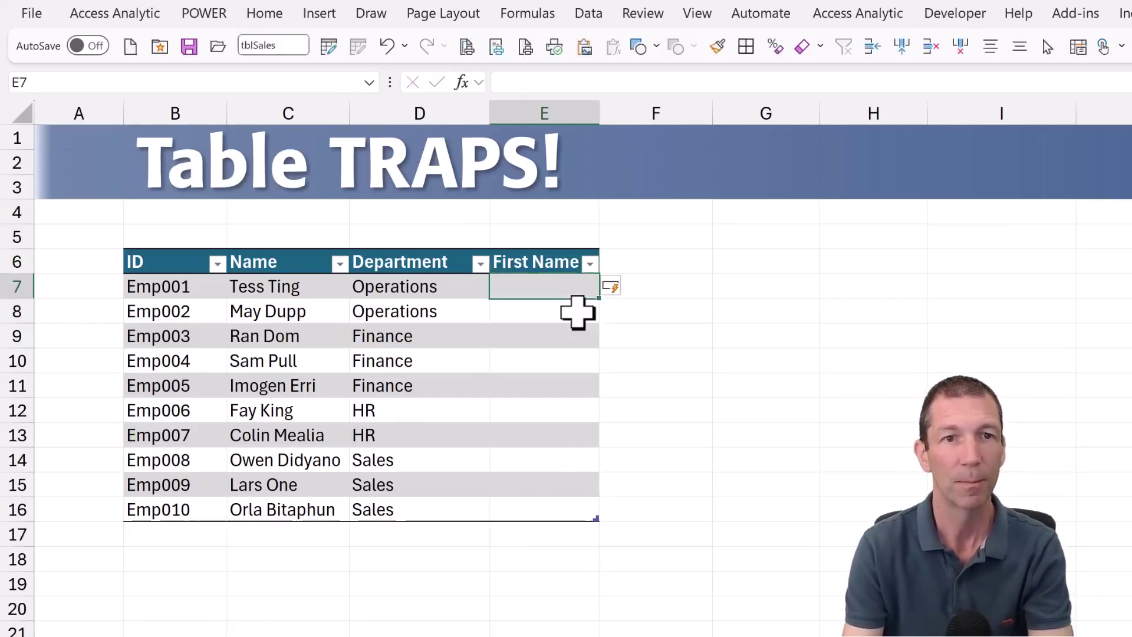
pyautogui.click(577, 312)
pyautogui.press('Up')
pyautogui.write('=text')
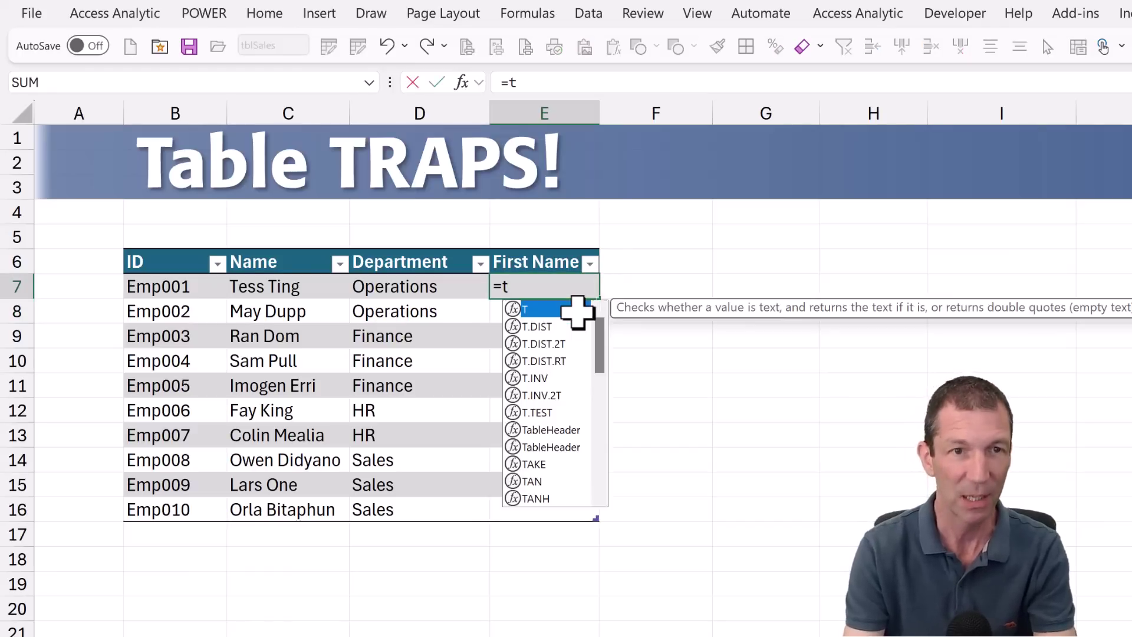
pyautogui.press('Down')
pyautogui.press('Down')
pyautogui.press('Tab')
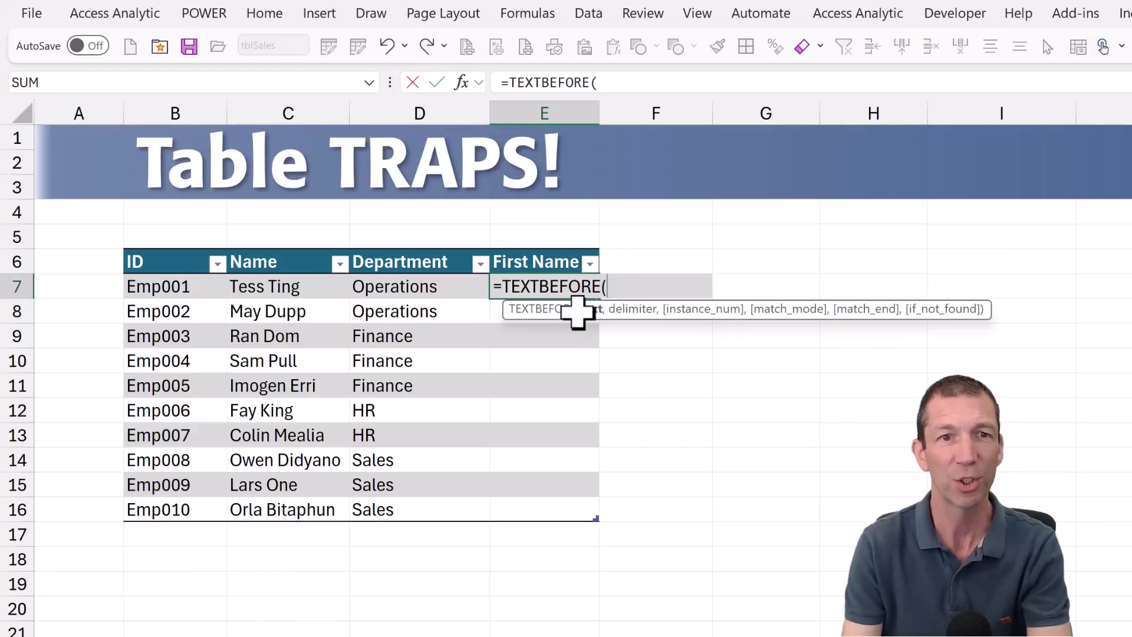
pyautogui.press('Left')
pyautogui.press('Left')
pyautogui.press('Left')
pyautogui.press('Right')
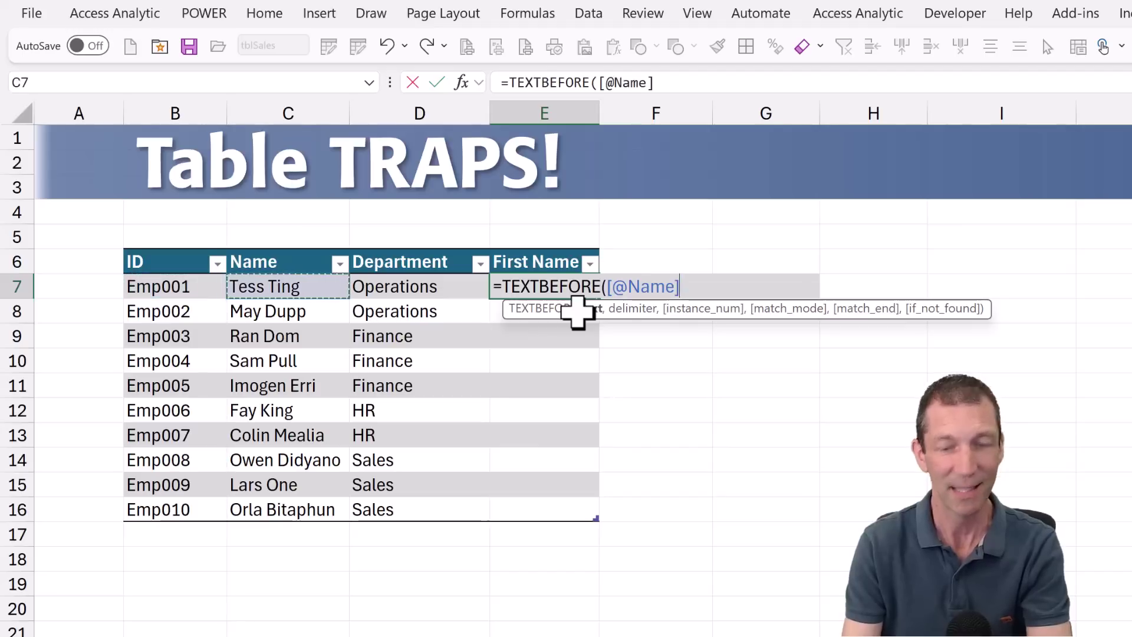
pyautogui.write(', " ")')
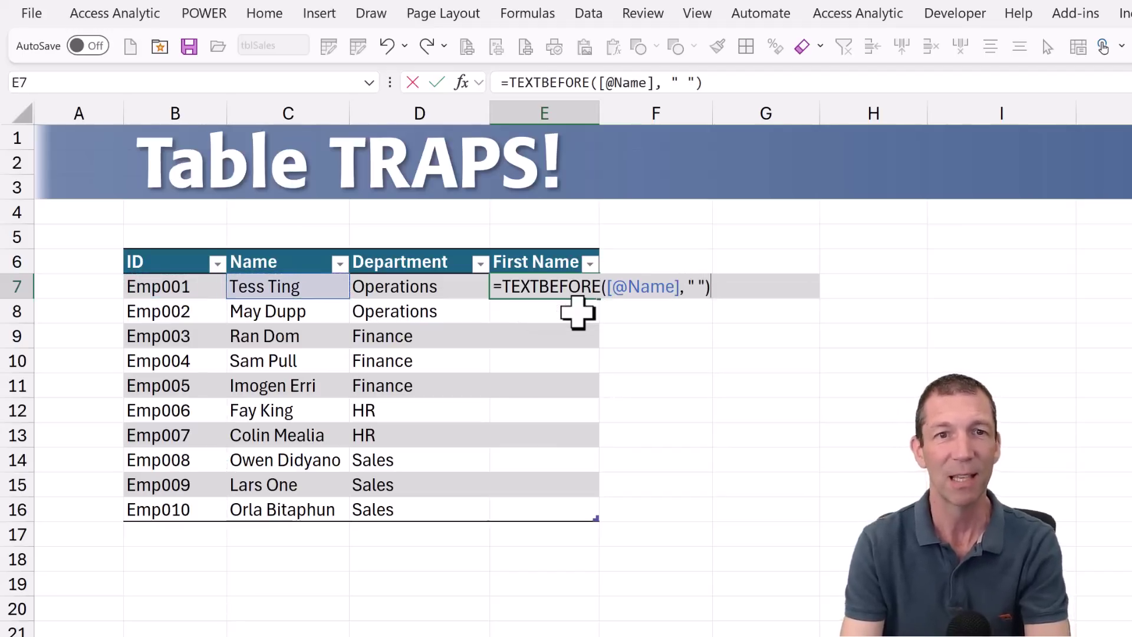
pyautogui.press('Return')
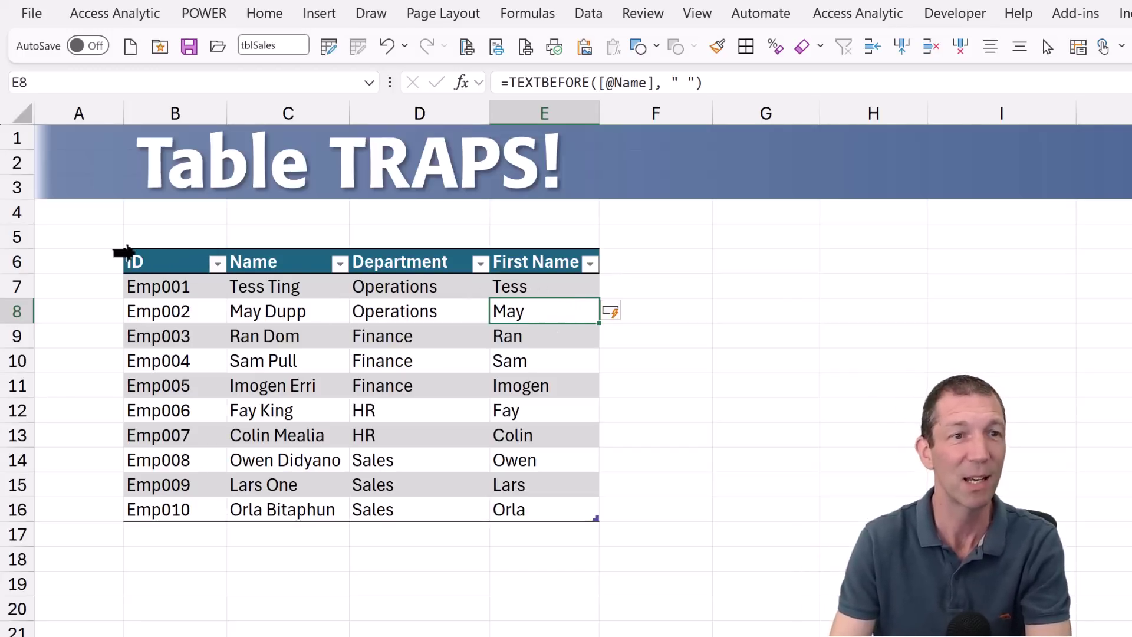
# - Delete all data rows from the employee table, leaving one blank row
pyautogui.click(123, 242)
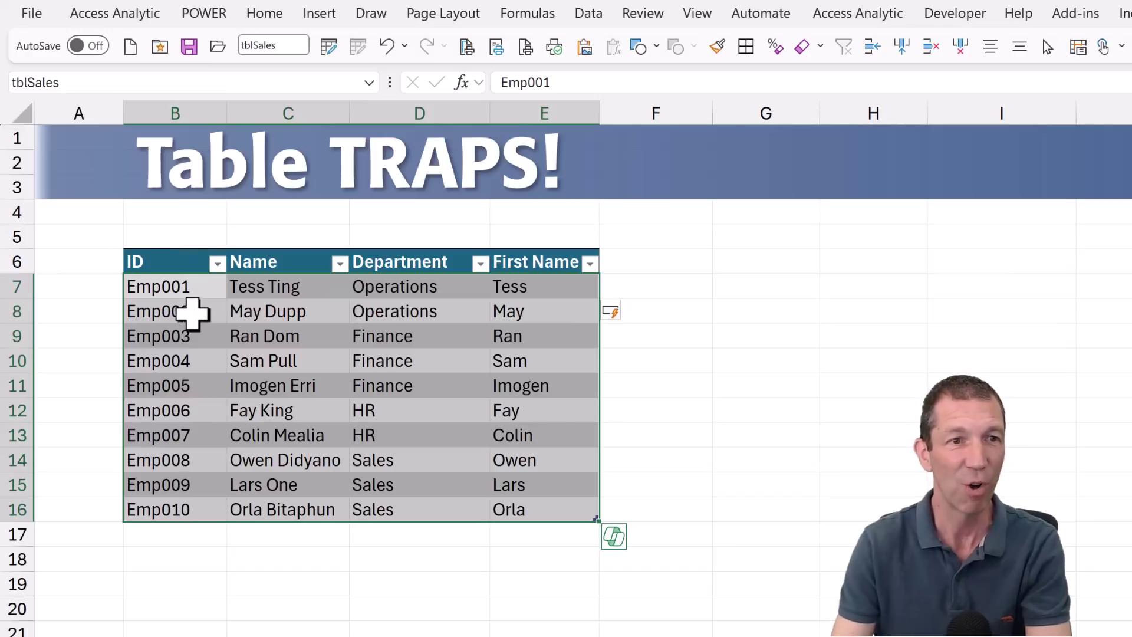
pyautogui.rightClick(199, 313)
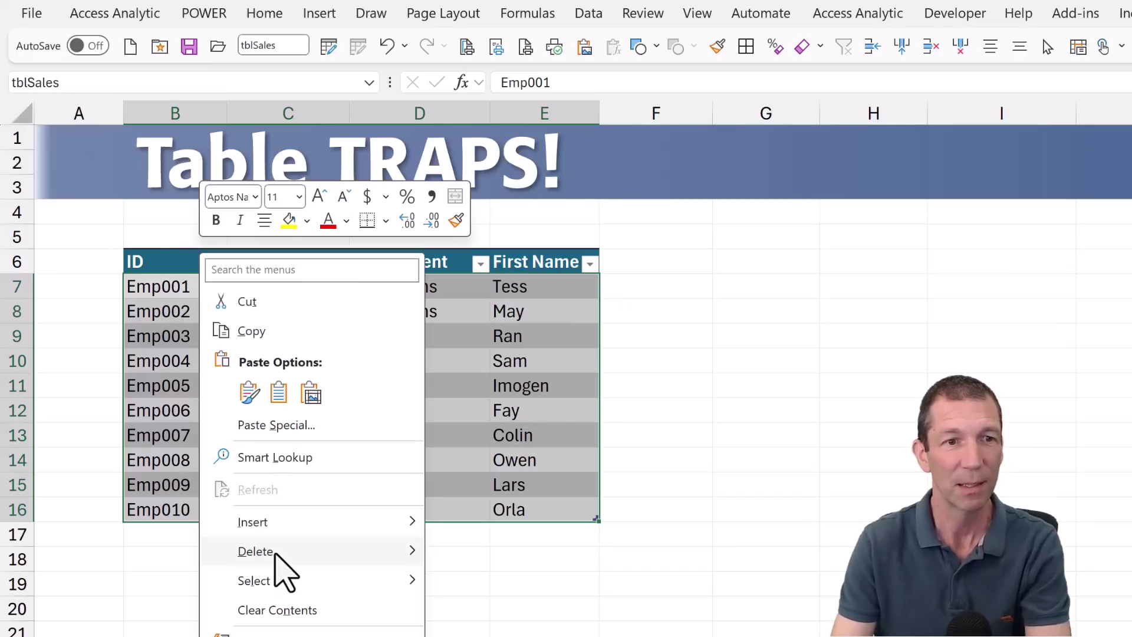
pyautogui.moveTo(276, 550)
pyautogui.click(511, 582)
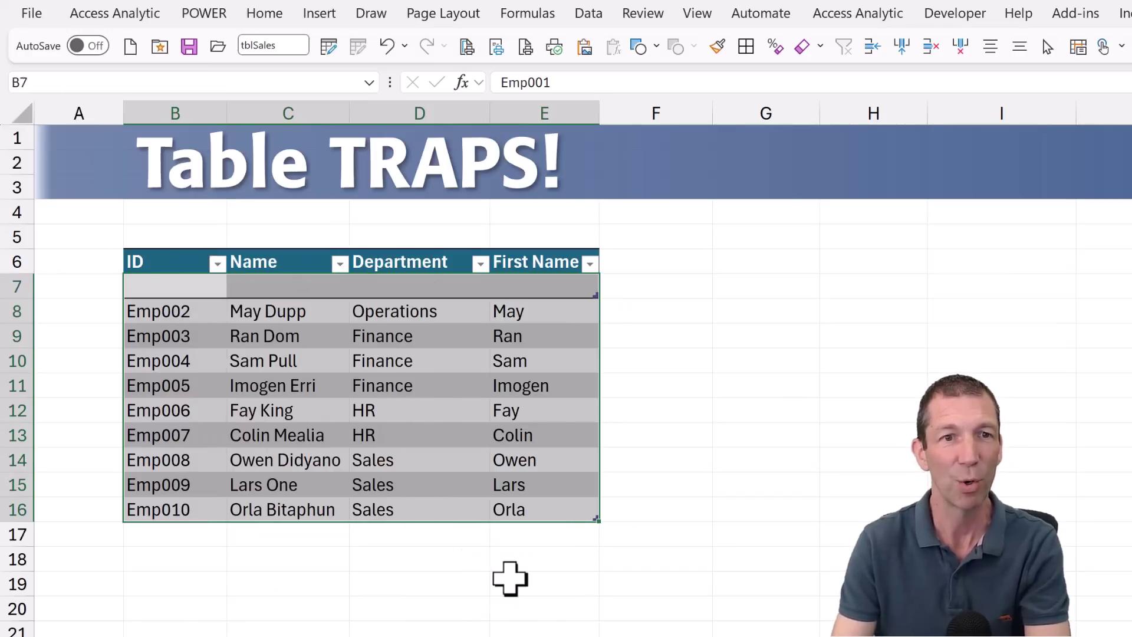
# - Start a test name in the blank row, cancel it, and confirm First Name still holds its formula
pyautogui.click(253, 285)
pyautogui.moveTo(251, 331); pyautogui.dragTo(296, 295)
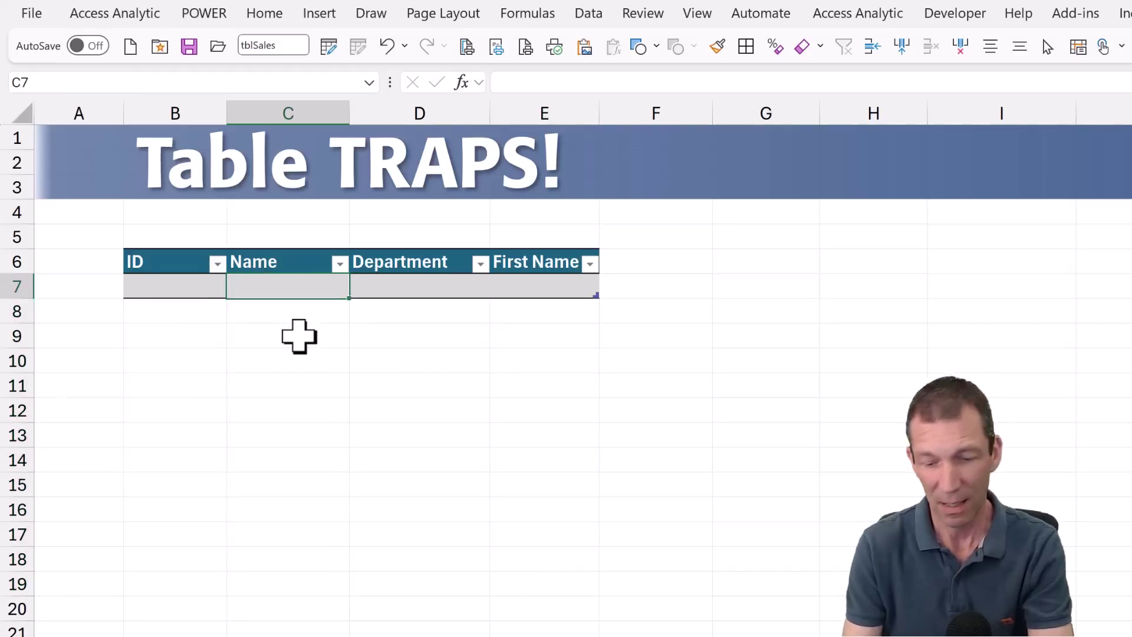
pyautogui.write('Wyn Hopki')
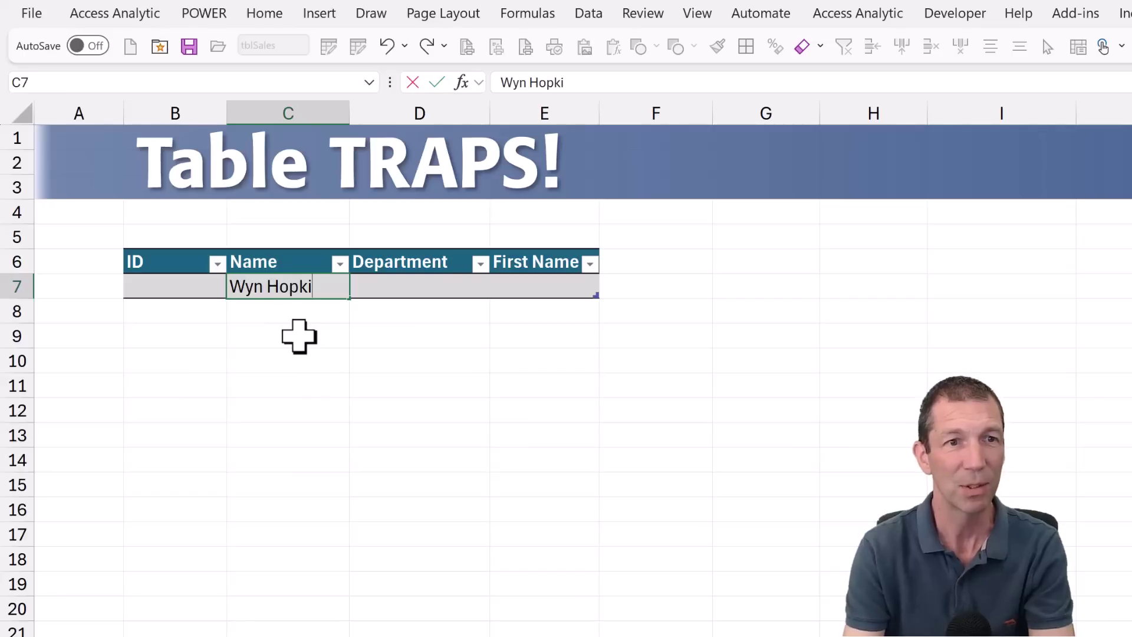
pyautogui.press('Escape')
pyautogui.click(535, 285)
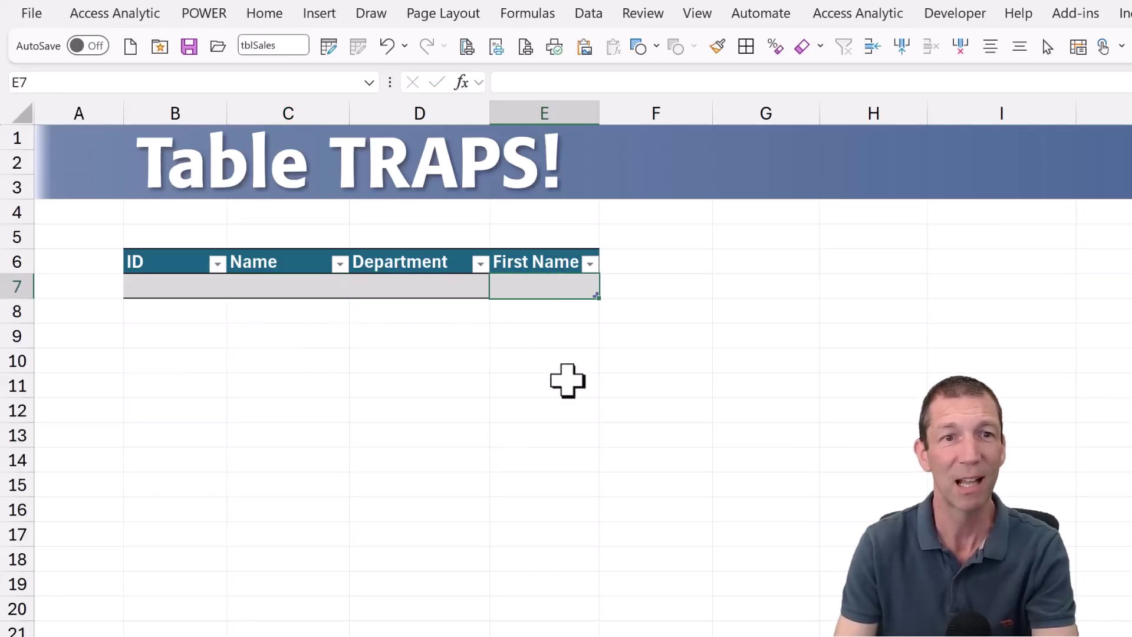
pyautogui.press('F2')
pyautogui.press('Escape')
# - Enter an employee's full name in the Name cell and check the computed first name's formula
pyautogui.click(313, 286)
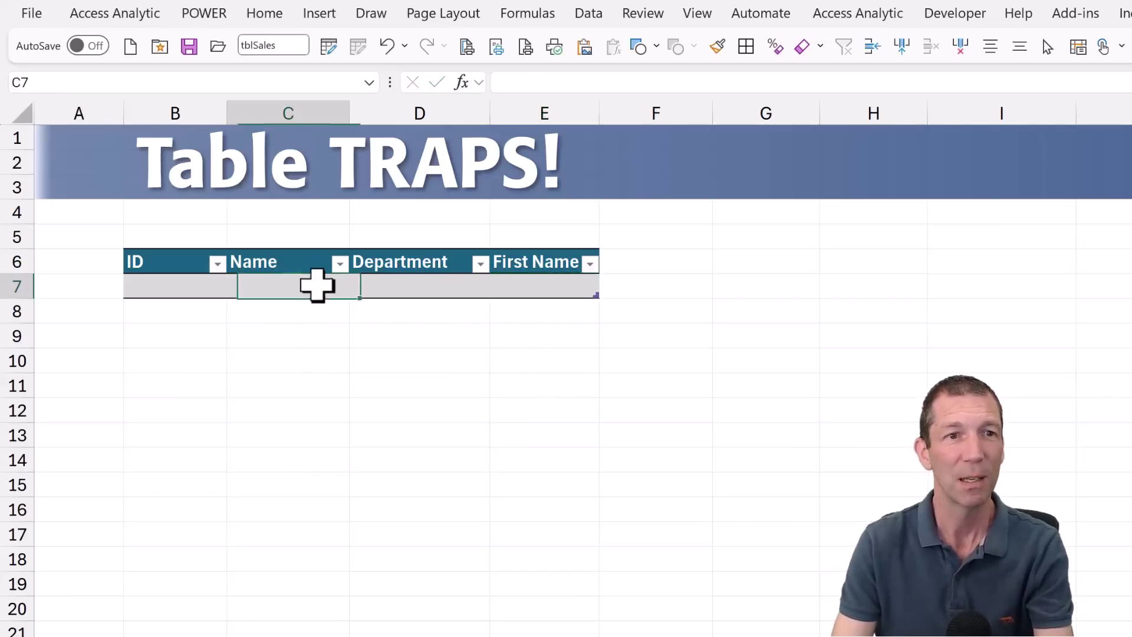
pyautogui.write('Wyn Hopk')
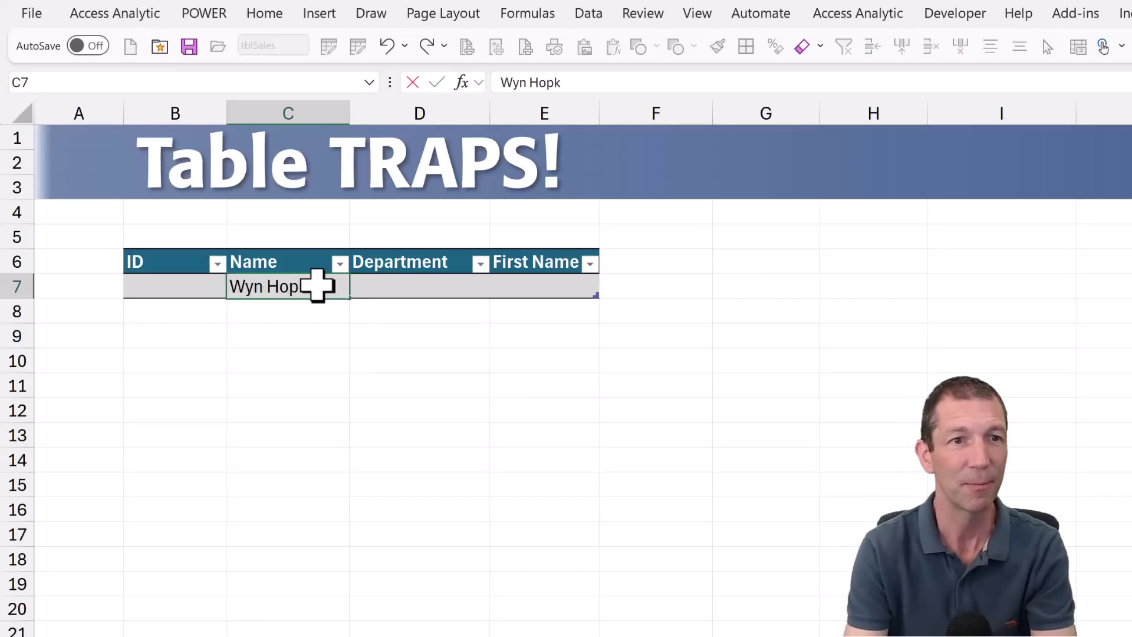
pyautogui.write('ins')
pyautogui.press('Return')
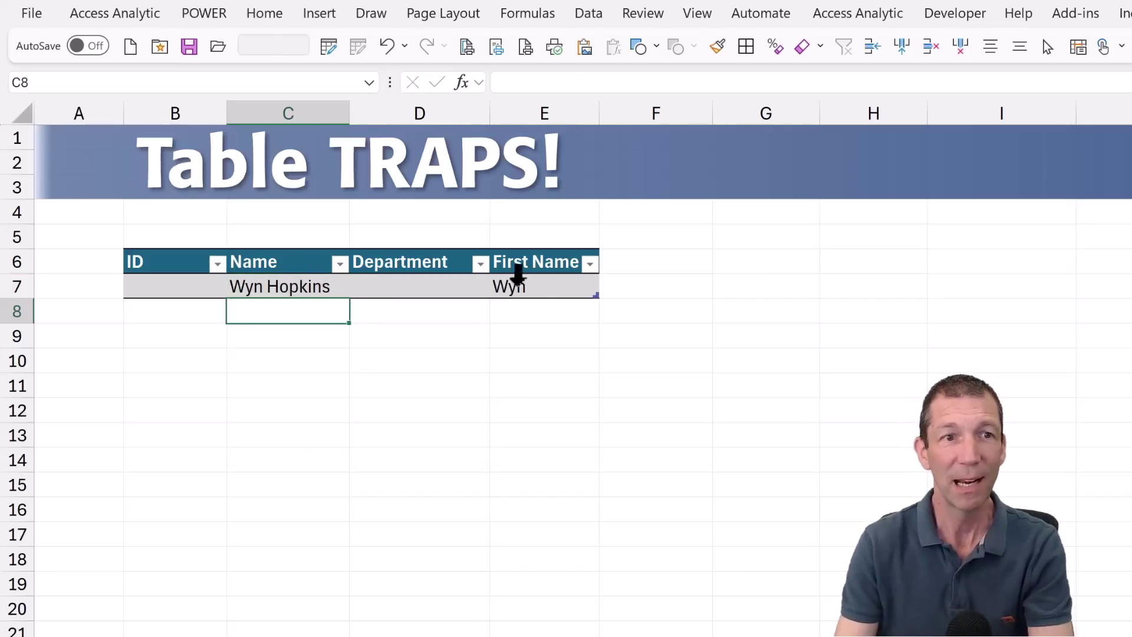
pyautogui.click(546, 286)
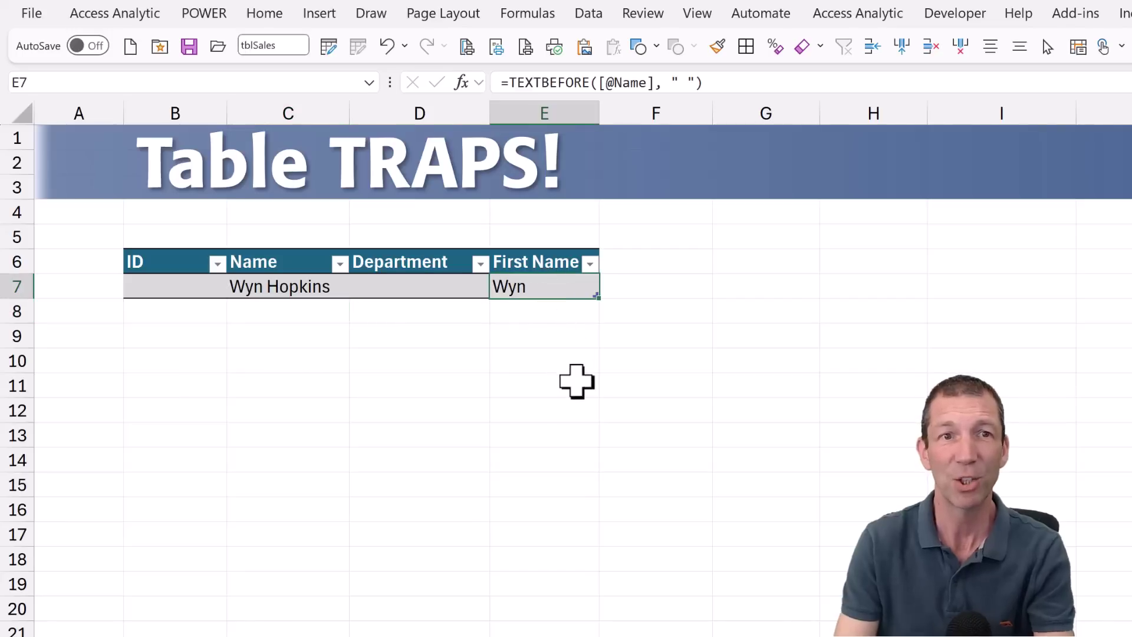
pyautogui.press('F2')
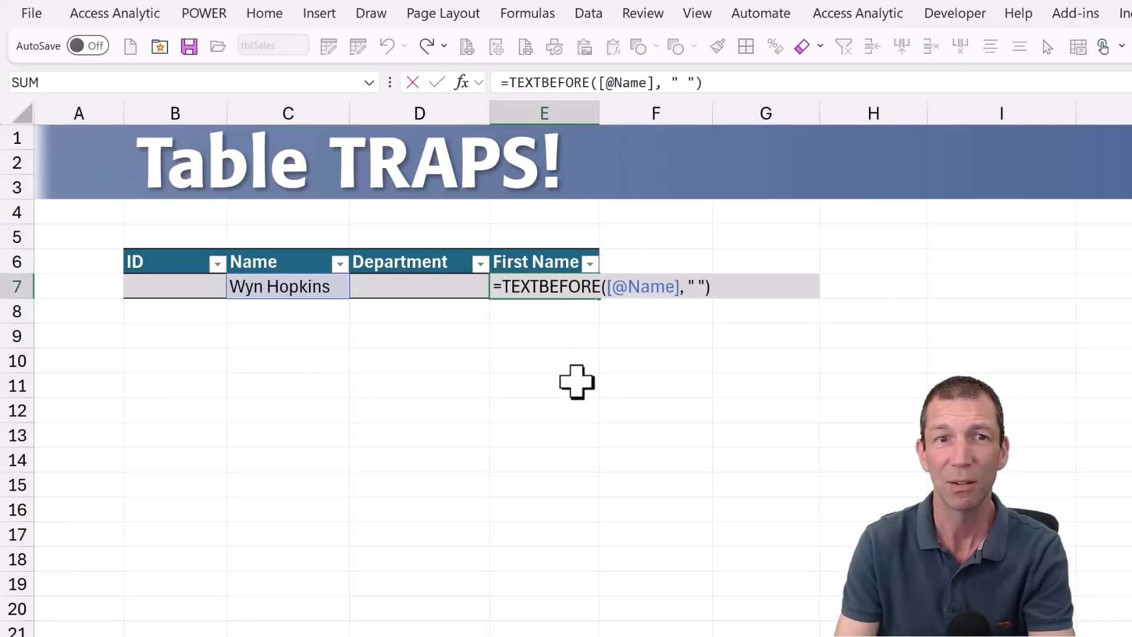
pyautogui.press('Escape')
# - Undo to restore the ten employee rows, then clear the First Name cells E7:E16
pyautogui.hotkey('ctrl', 'z')
pyautogui.hotkey('ctrl', 'z')
pyautogui.hotkey('ctrl', 'z')
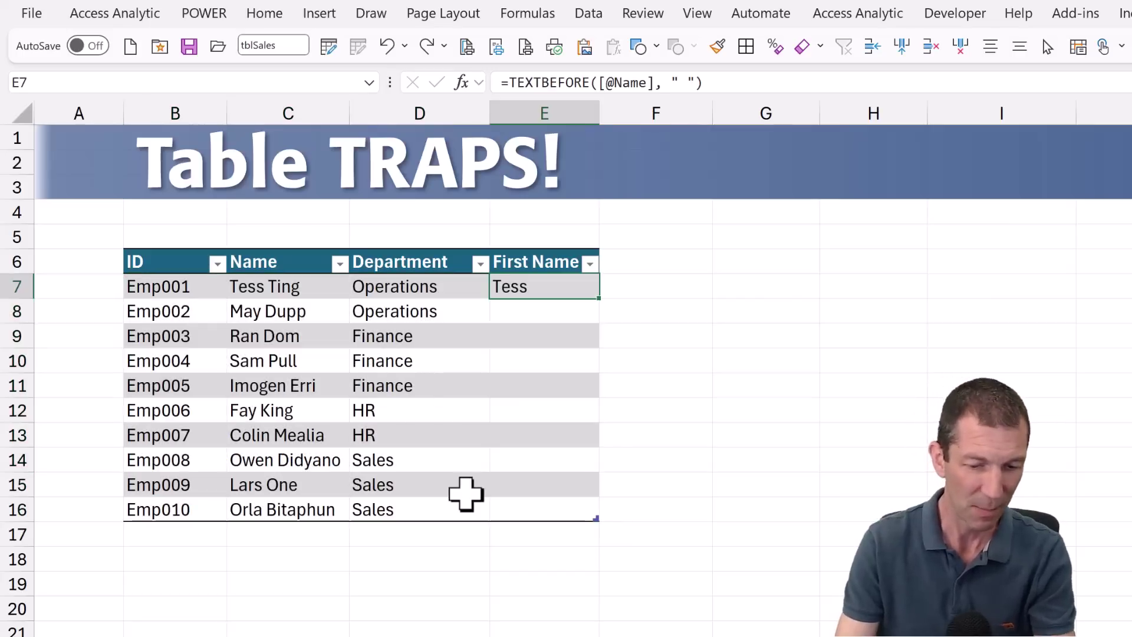
pyautogui.click(510, 362)
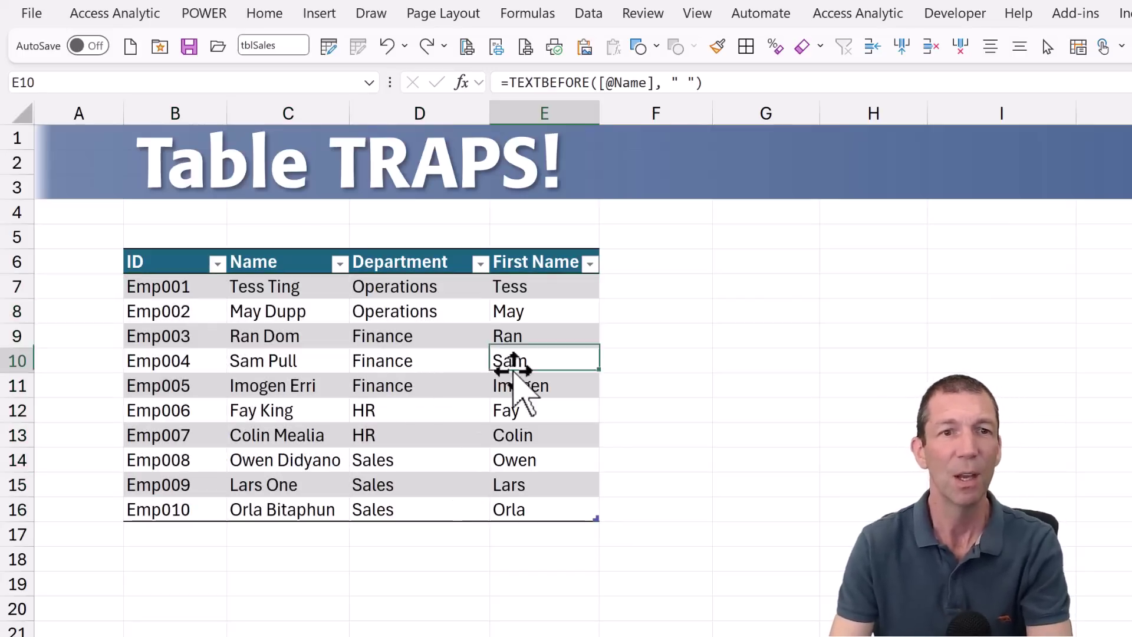
pyautogui.moveTo(546, 337); pyautogui.dragTo(583, 513)
pyautogui.press('Delete')
pyautogui.press('Up')
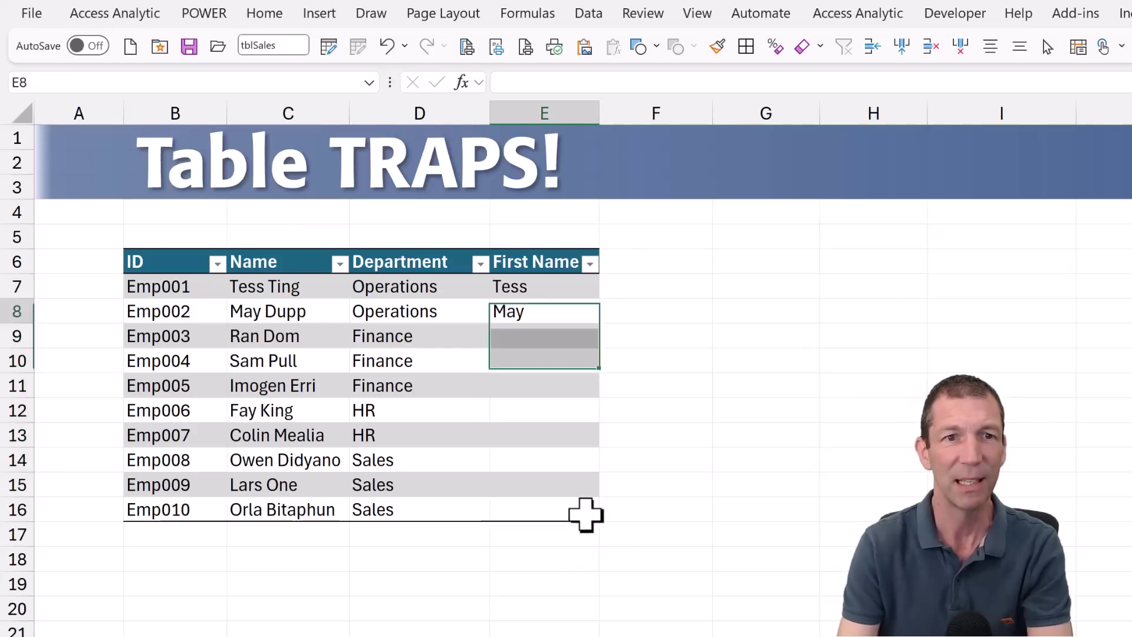
pyautogui.press('Delete')
pyautogui.press('Up')
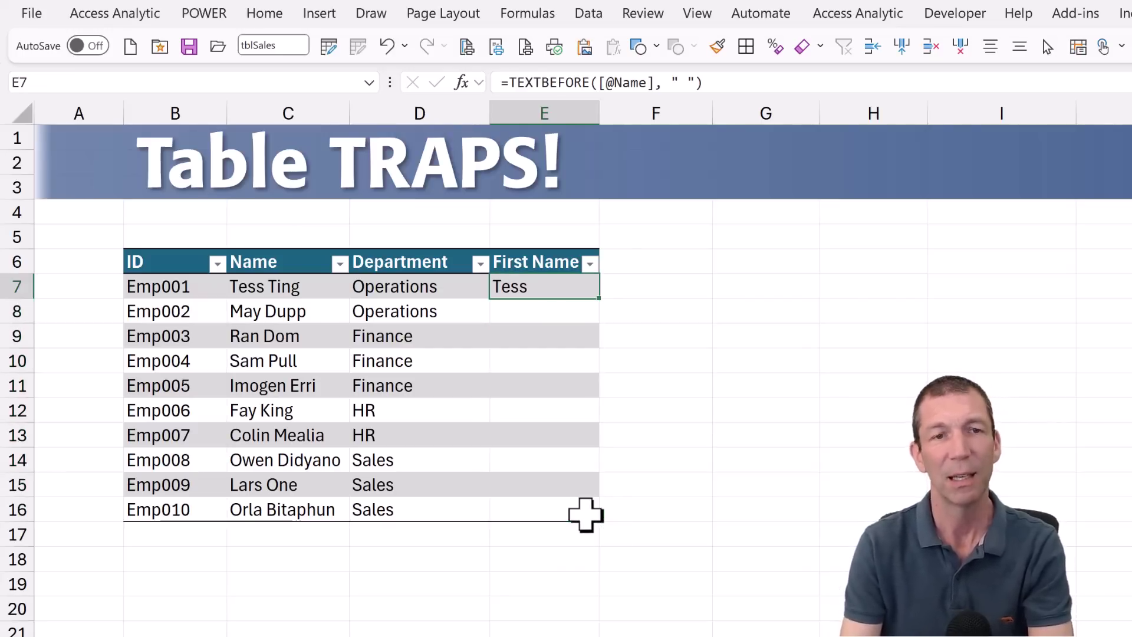
pyautogui.press('Delete')
pyautogui.press('Down')
pyautogui.press('Down')
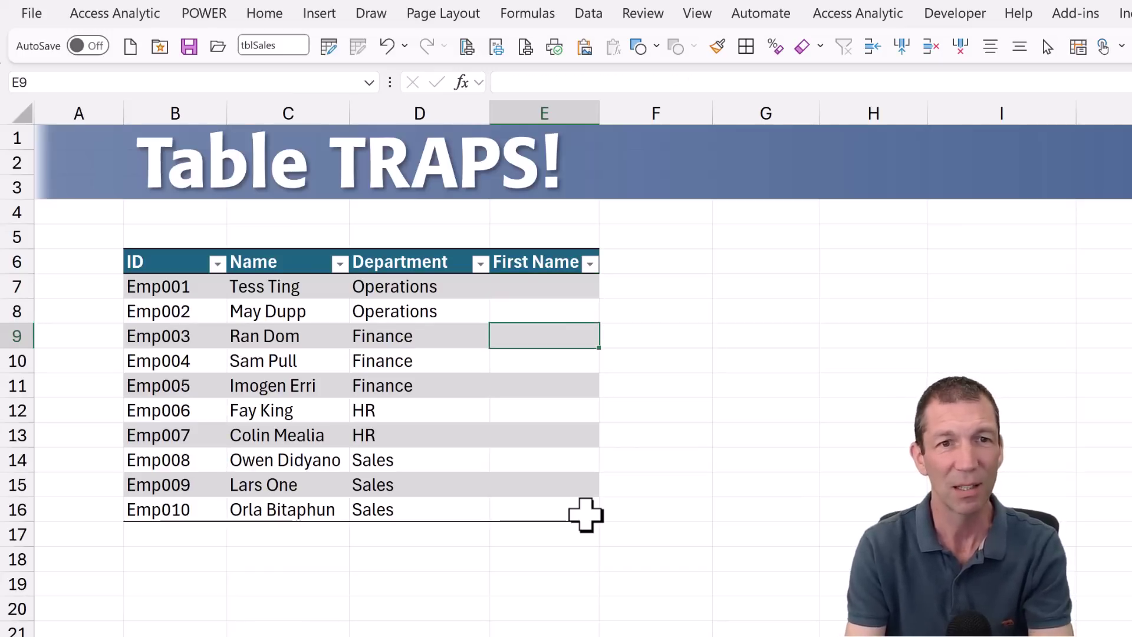
# - Hand-type a first name into E9 and inspect its inconsistent-formula warning options
pyautogui.write('Ran')
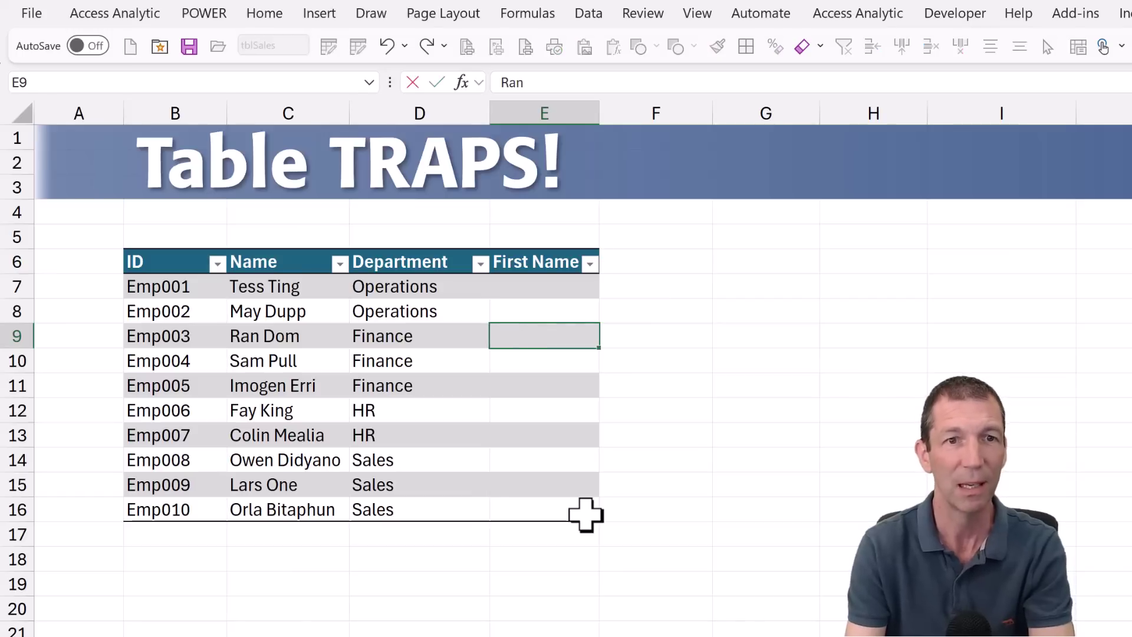
pyautogui.press('Return')
pyautogui.press('Return')
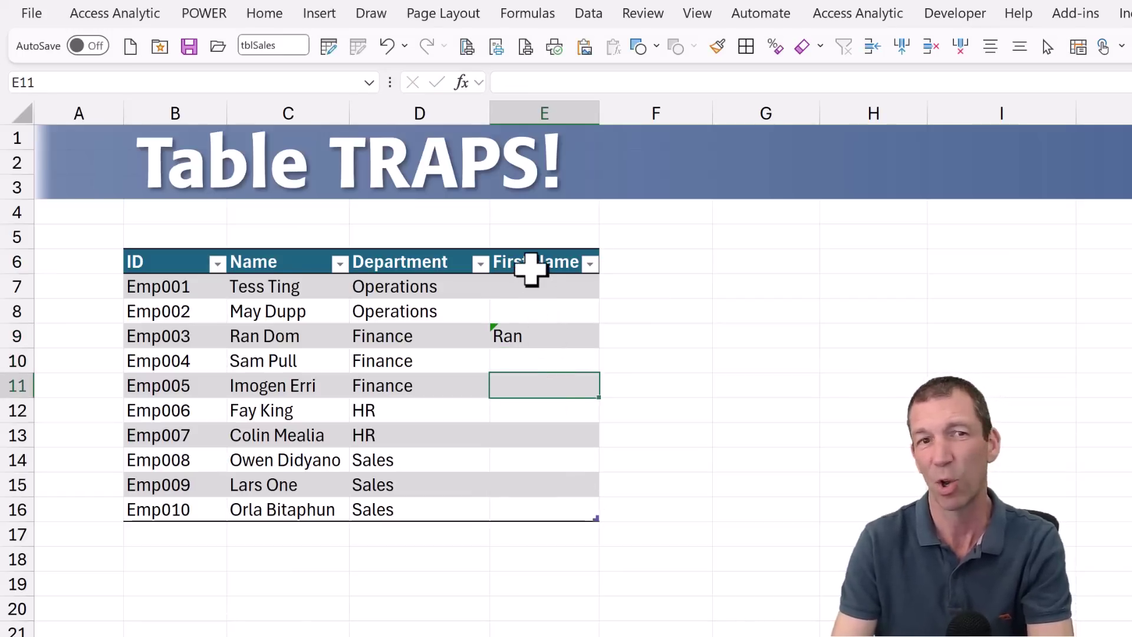
pyautogui.click(503, 331)
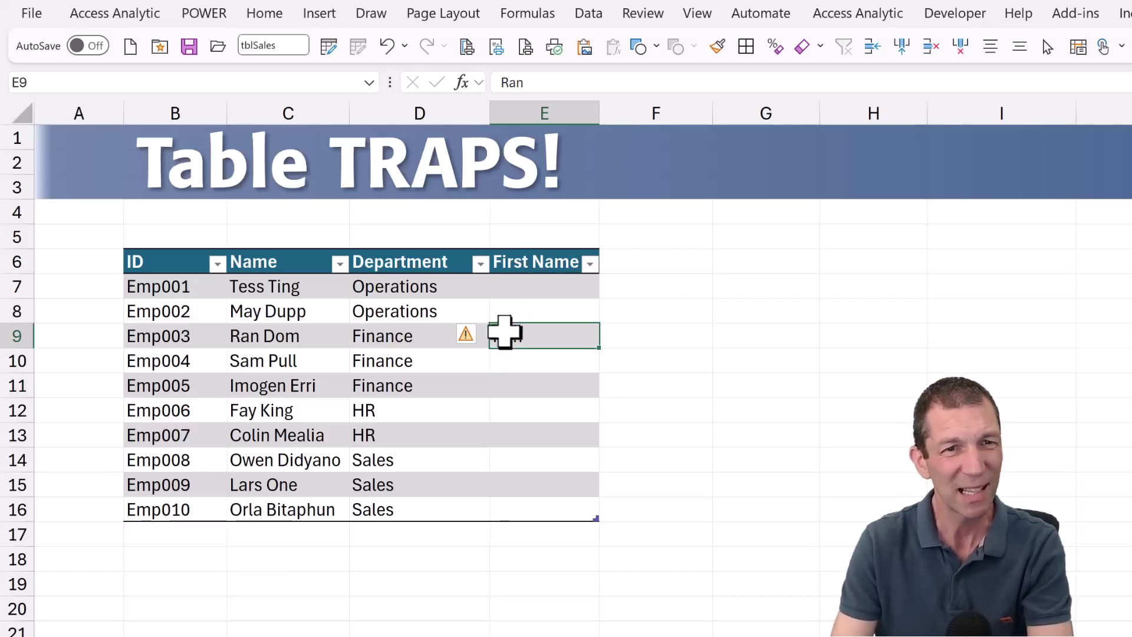
pyautogui.click(472, 336)
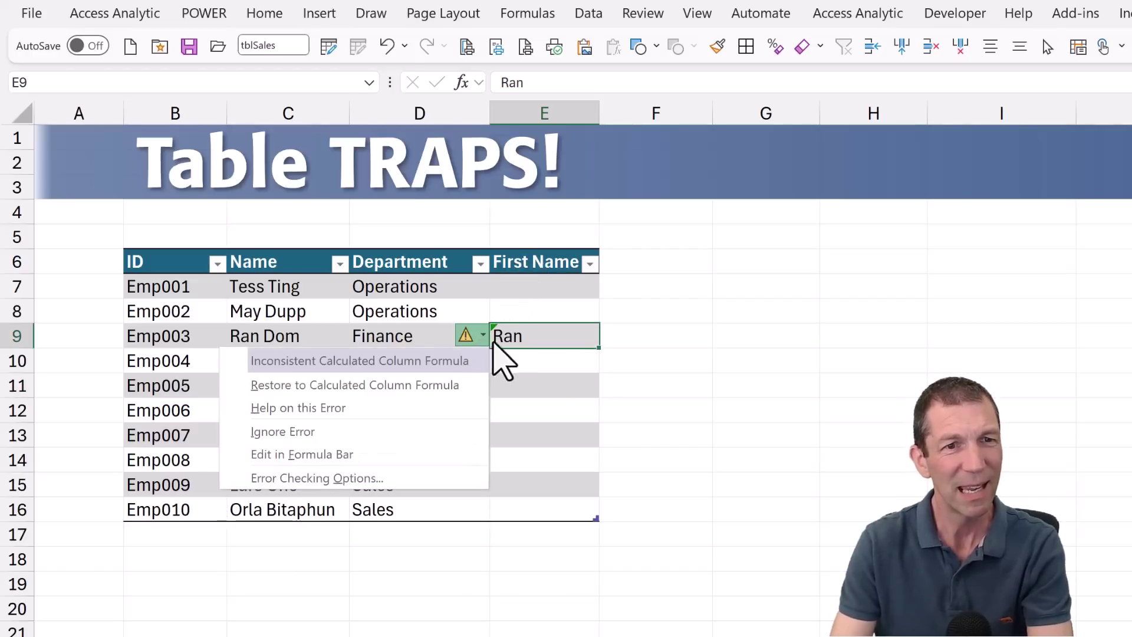
pyautogui.click(539, 330)
pyautogui.click(554, 286)
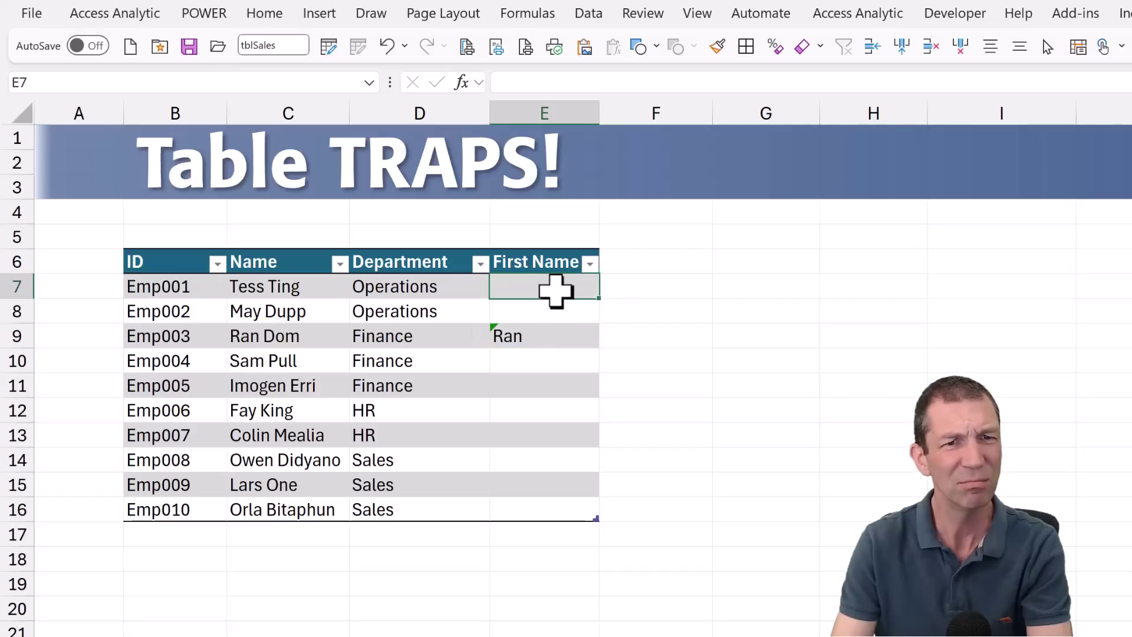
# - Add a new employee's full name below the table, extending it, and check the auto-filled first name
pyautogui.click(303, 534)
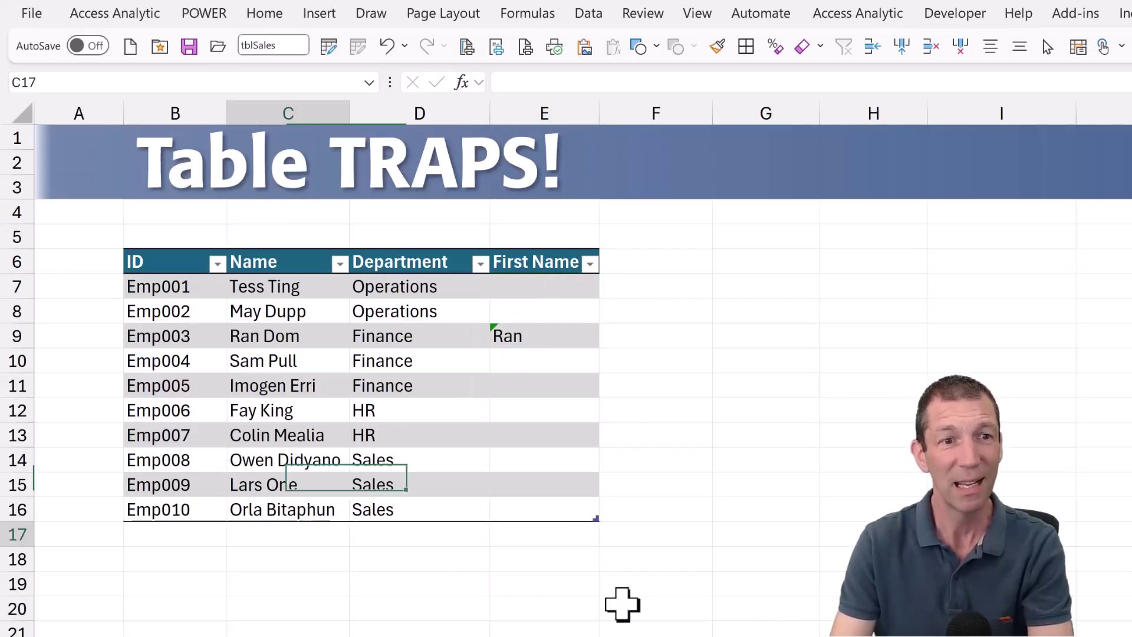
pyautogui.write('Wyn')
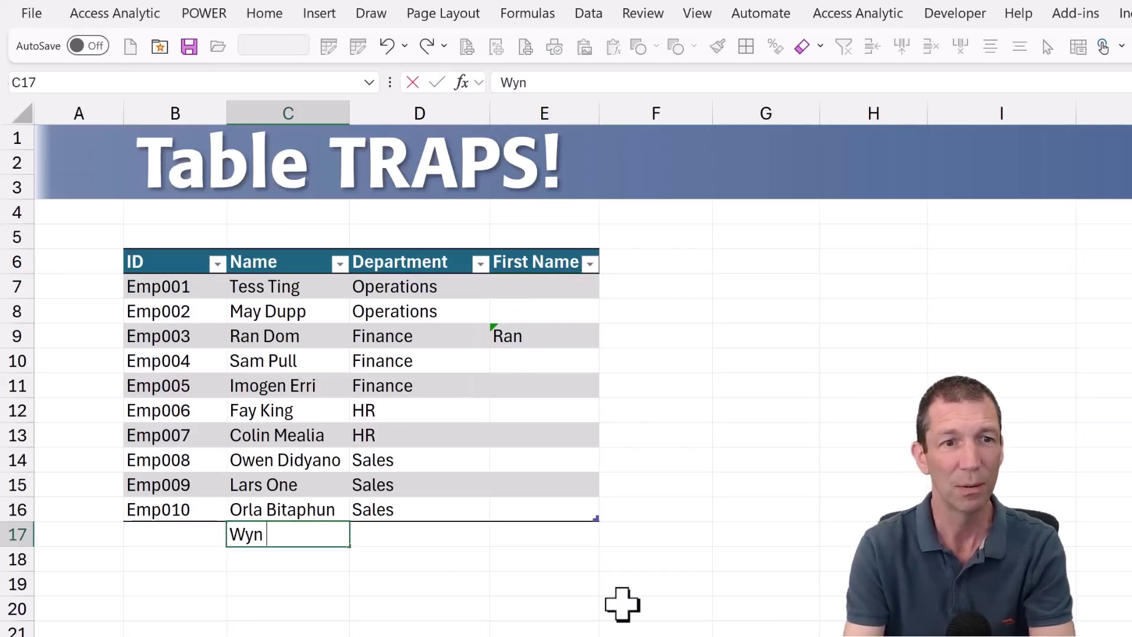
pyautogui.write(' Hopko')
pyautogui.press('BackSpace')
pyautogui.write('ins')
pyautogui.press('Return')
pyautogui.press('Up')
pyautogui.press('Right')
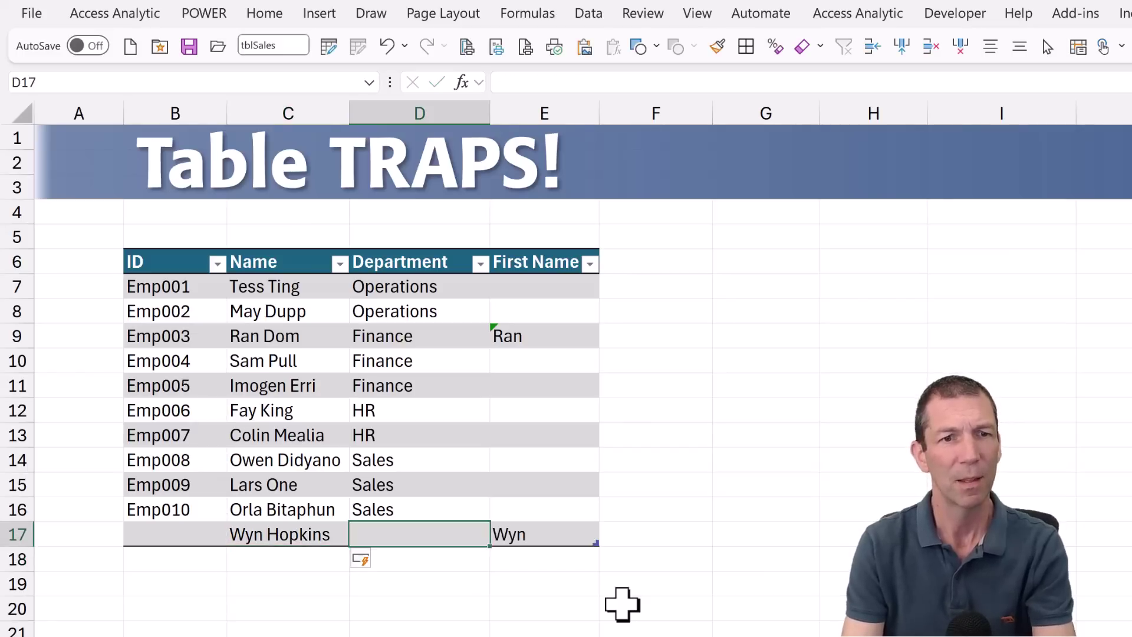
pyautogui.press('Right')
pyautogui.press('Up')
pyautogui.press('Down')
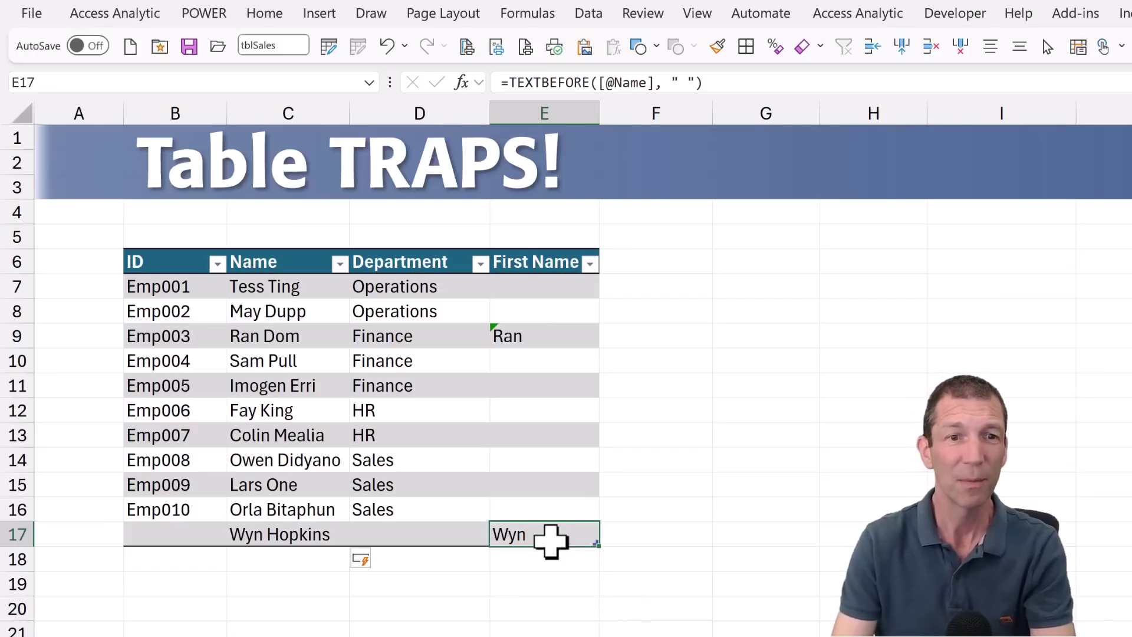
# - Copy E17's first-name formula up through E7:E17 and select the whole First Name column
pyautogui.hotkey('ctrl', 'c')
pyautogui.hotkey('ctrl', 'shift', 'Up')
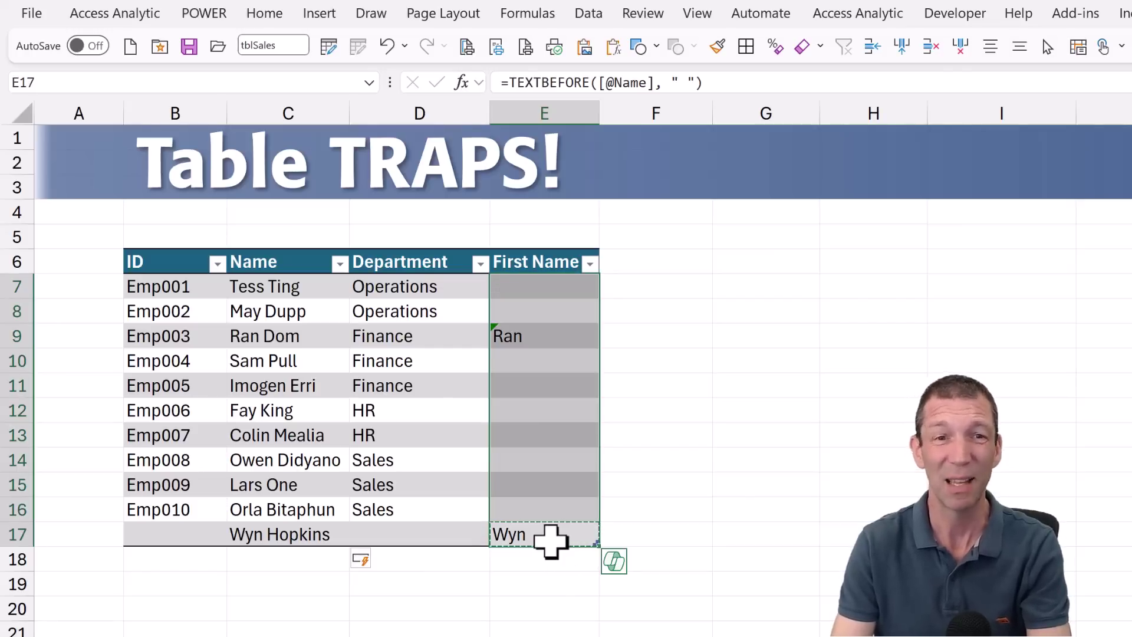
pyautogui.hotkey('ctrl', 'v')
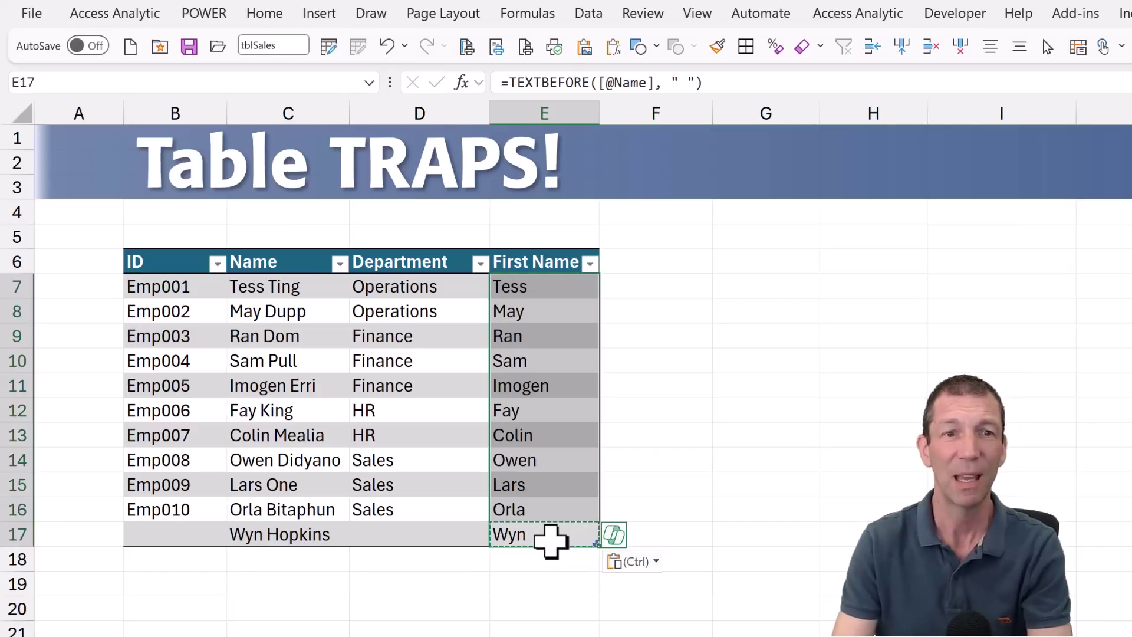
pyautogui.click(529, 484)
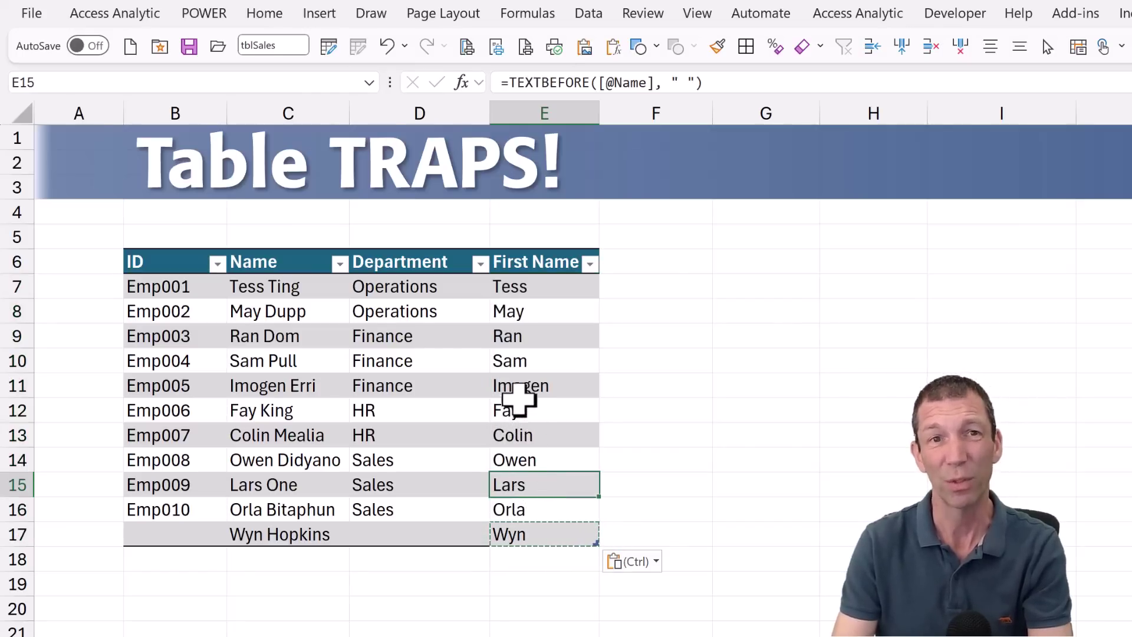
pyautogui.hotkey('ctrl', 'space')
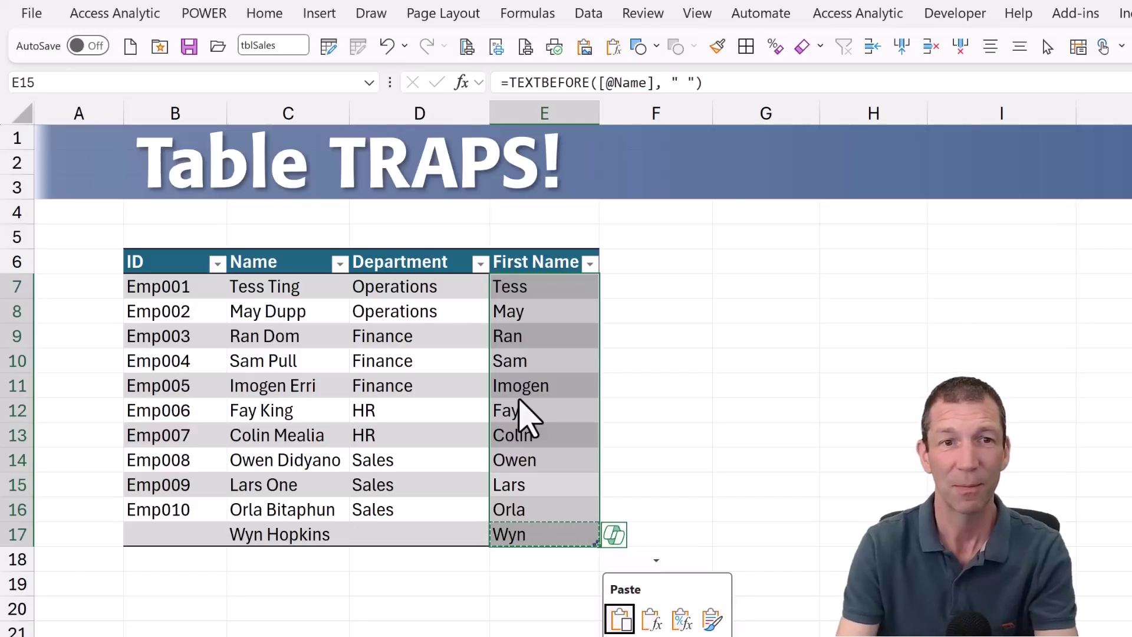
# - Clear E7:E17, enter 'New One' in C18 to extend the table, and select the First Name column
pyautogui.press('Delete')
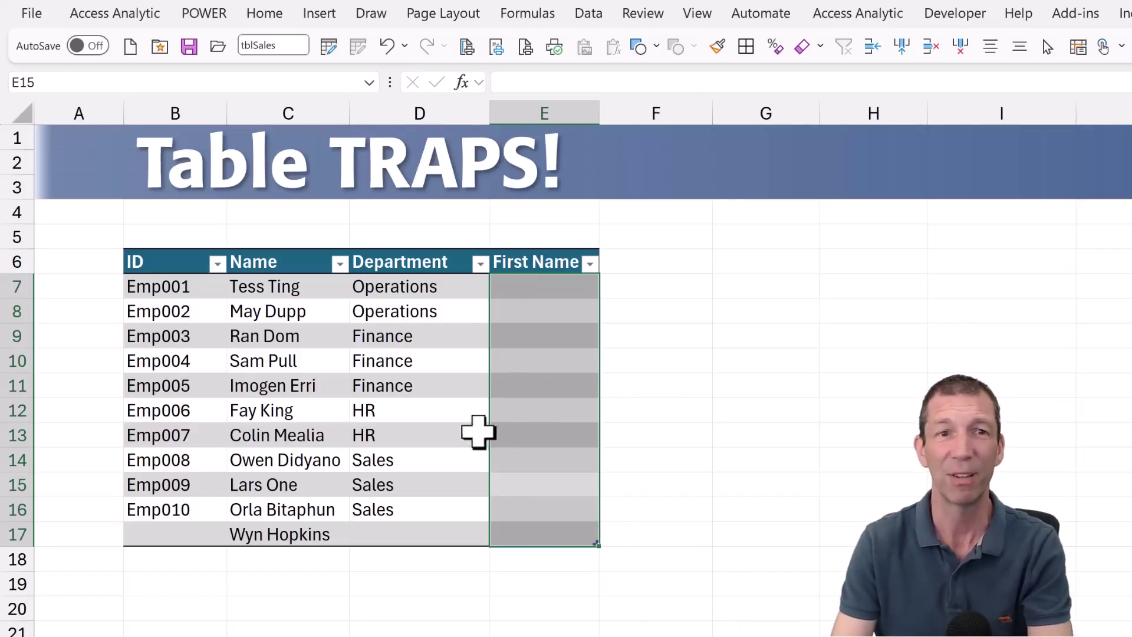
pyautogui.click(323, 557)
pyautogui.write('N')
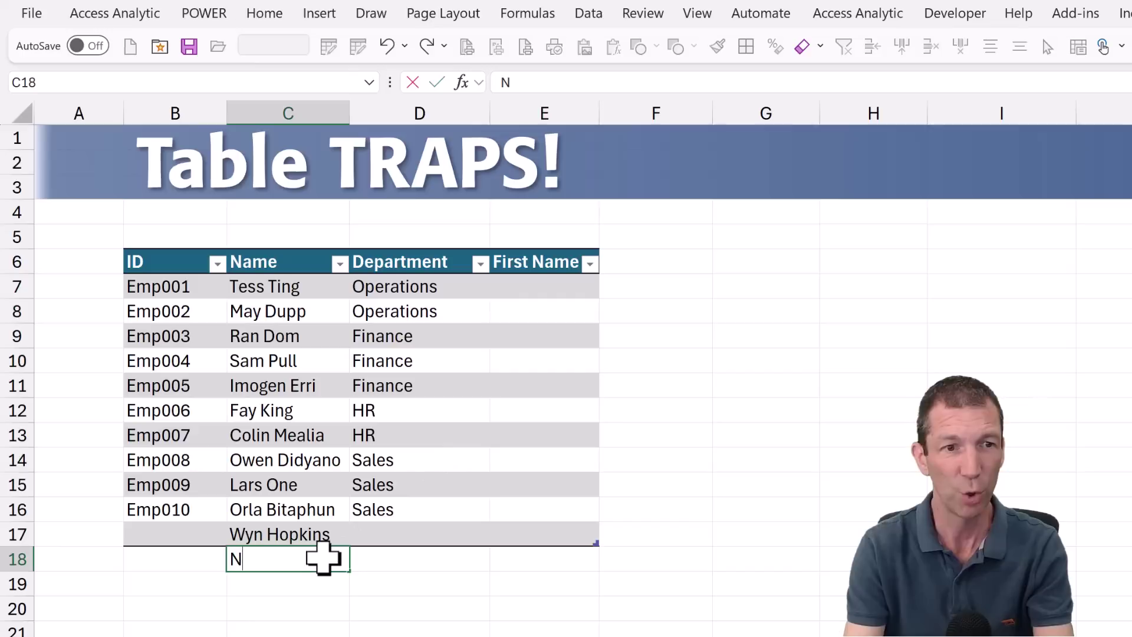
pyautogui.write('ew Oln')
pyautogui.press('BackSpace')
pyautogui.press('BackSpace')
pyautogui.write('ne')
pyautogui.press('Return')
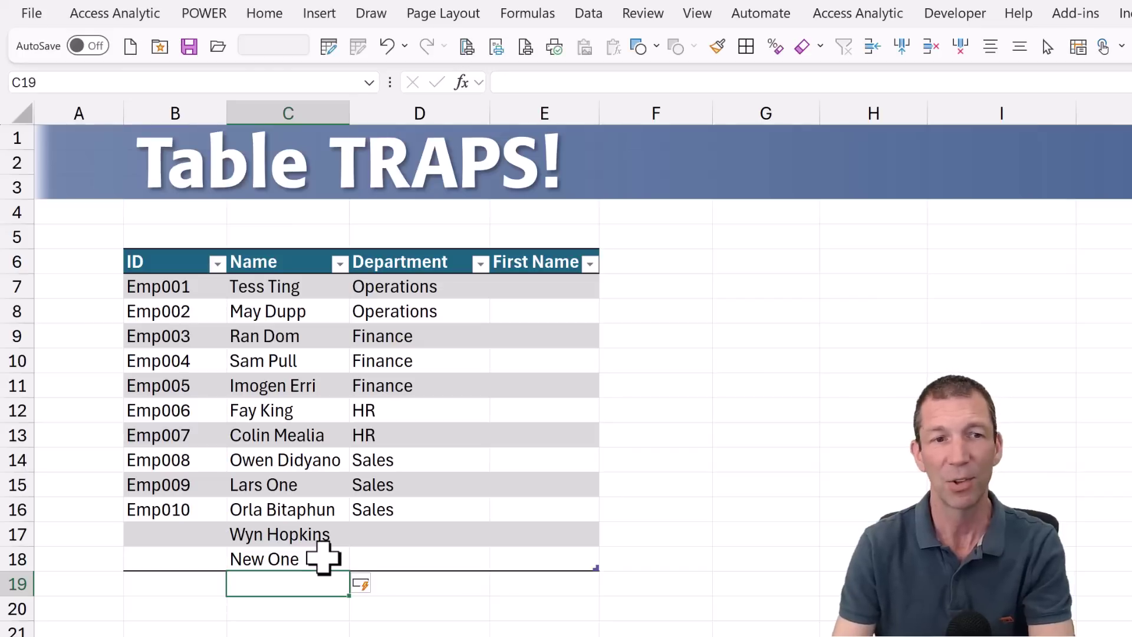
pyautogui.click(509, 565)
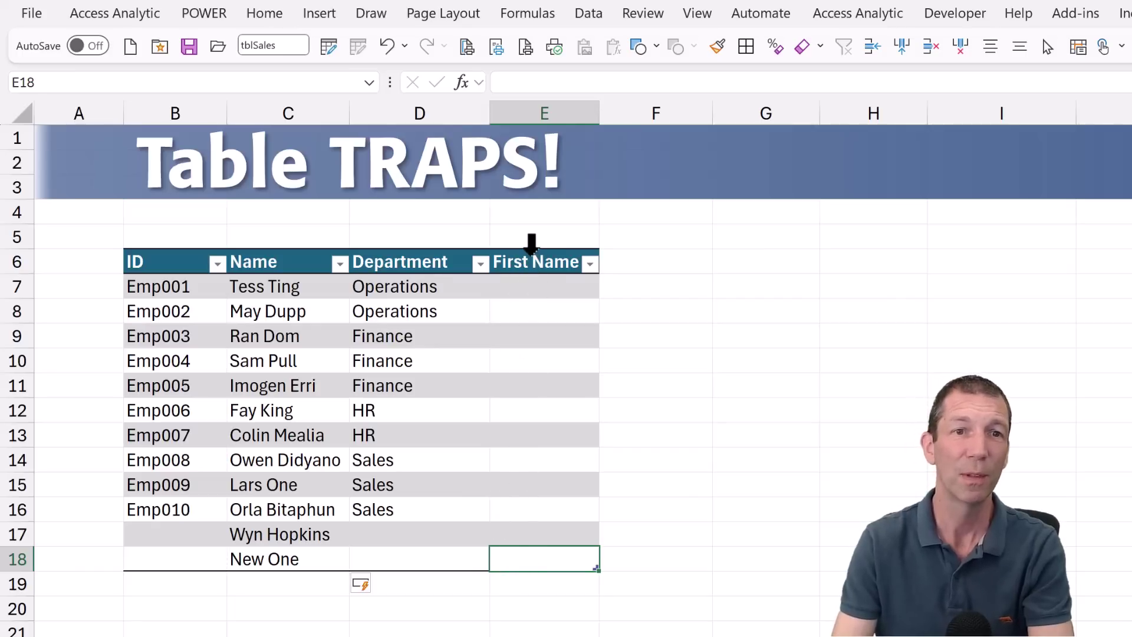
pyautogui.click(532, 243)
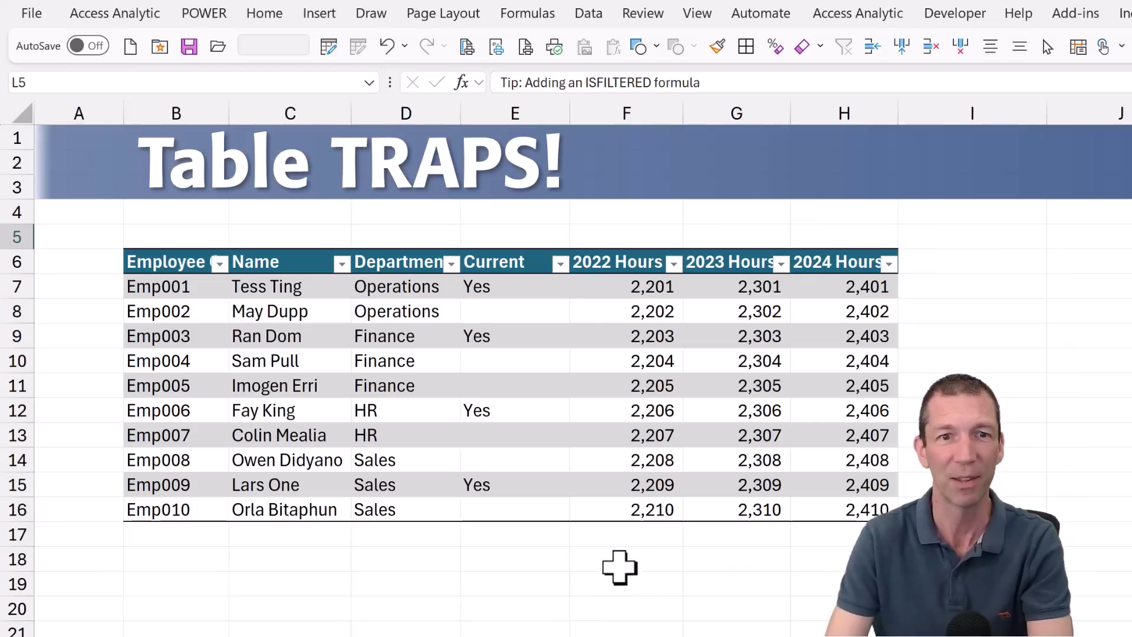
# - Turn on the Total Row for the hours table from Table Design
pyautogui.click(672, 481)
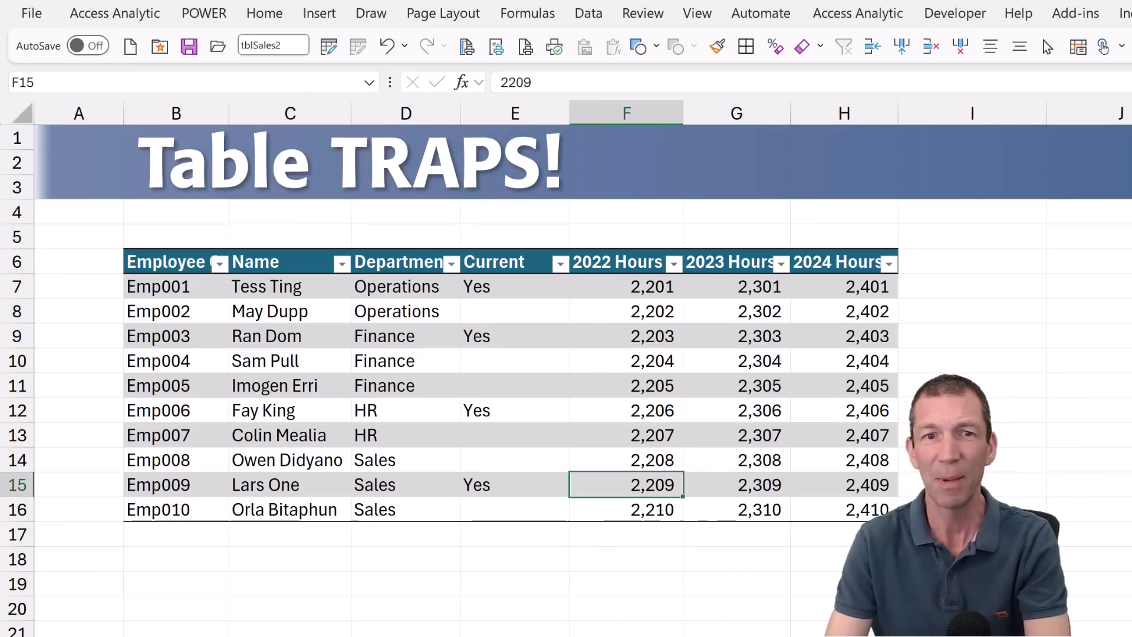
pyautogui.hotkey('alt', 'j')
pyautogui.press('t')
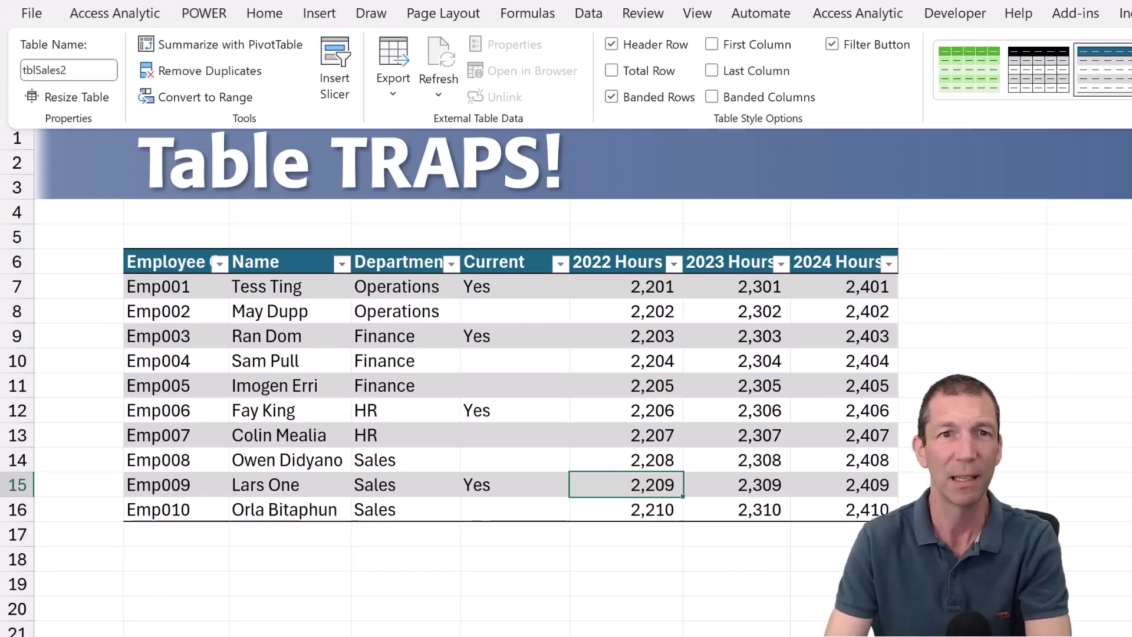
pyautogui.click(611, 71)
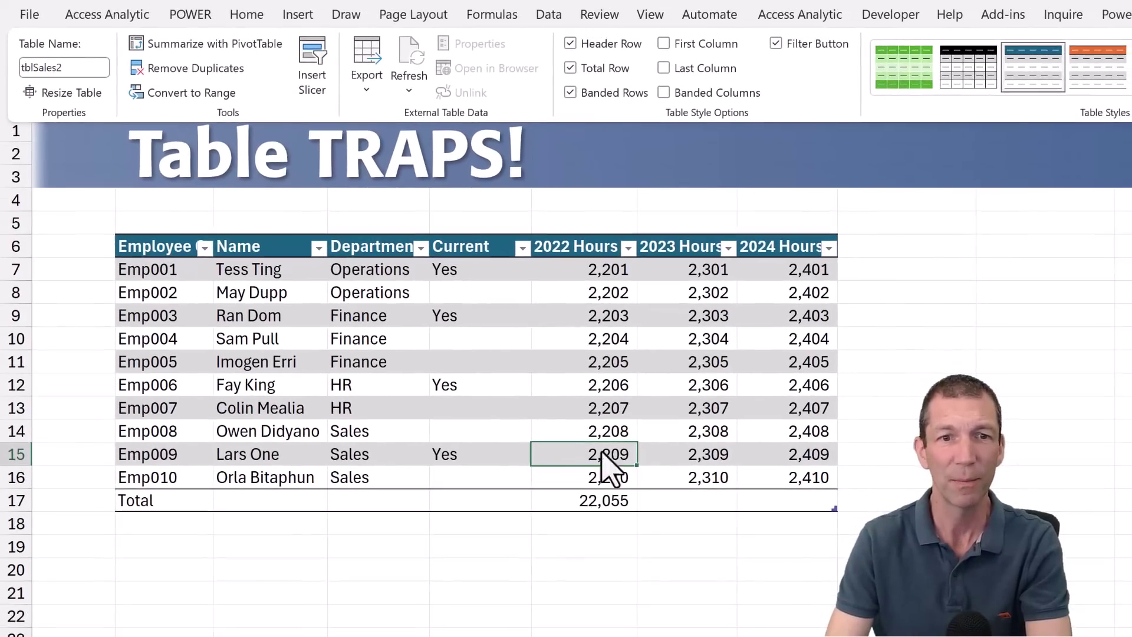
pyautogui.click(605, 501)
# - Copy the F17 total into G17, inspect its formula, and clear the incorrect result
pyautogui.click(605, 501)
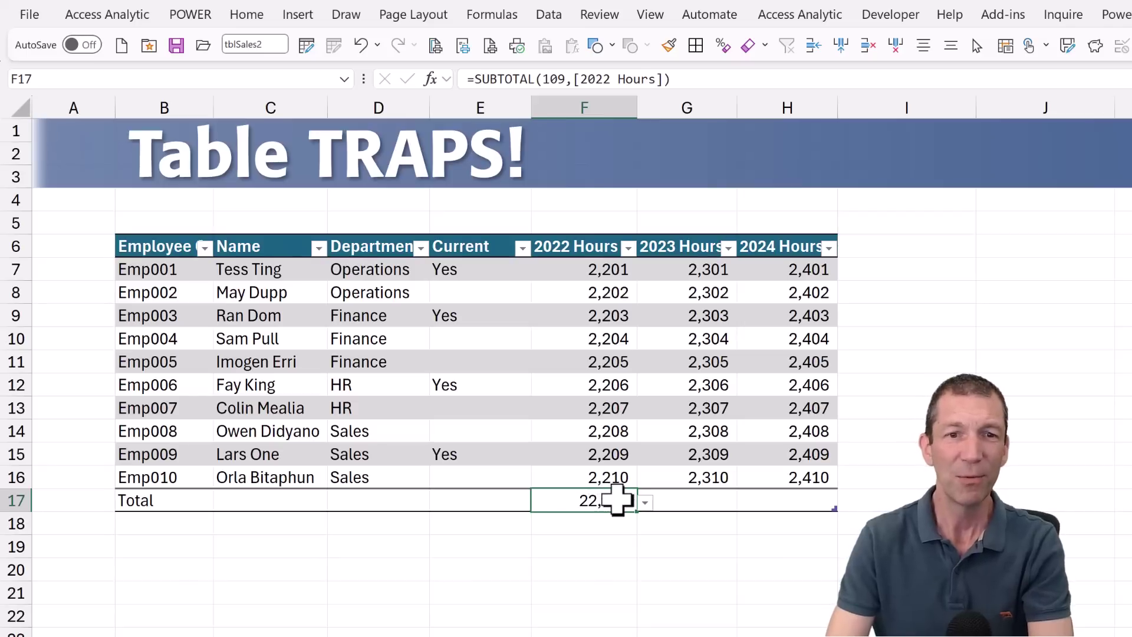
pyautogui.hotkey('ctrl', 'c')
pyautogui.click(701, 512)
pyautogui.hotkey('ctrl', 'v')
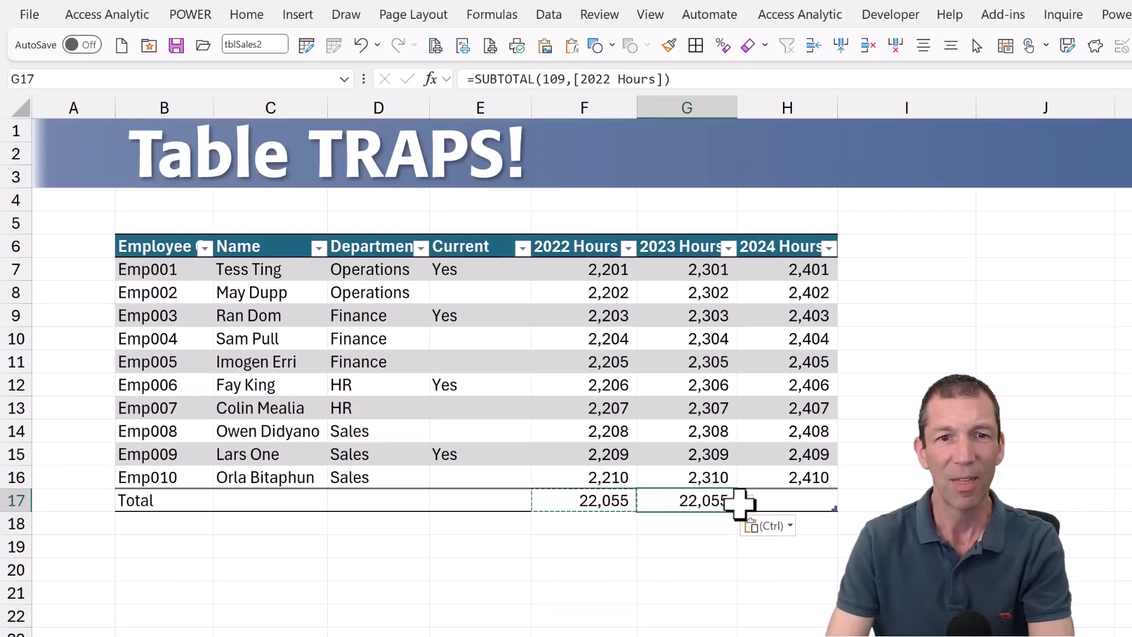
pyautogui.click(744, 503)
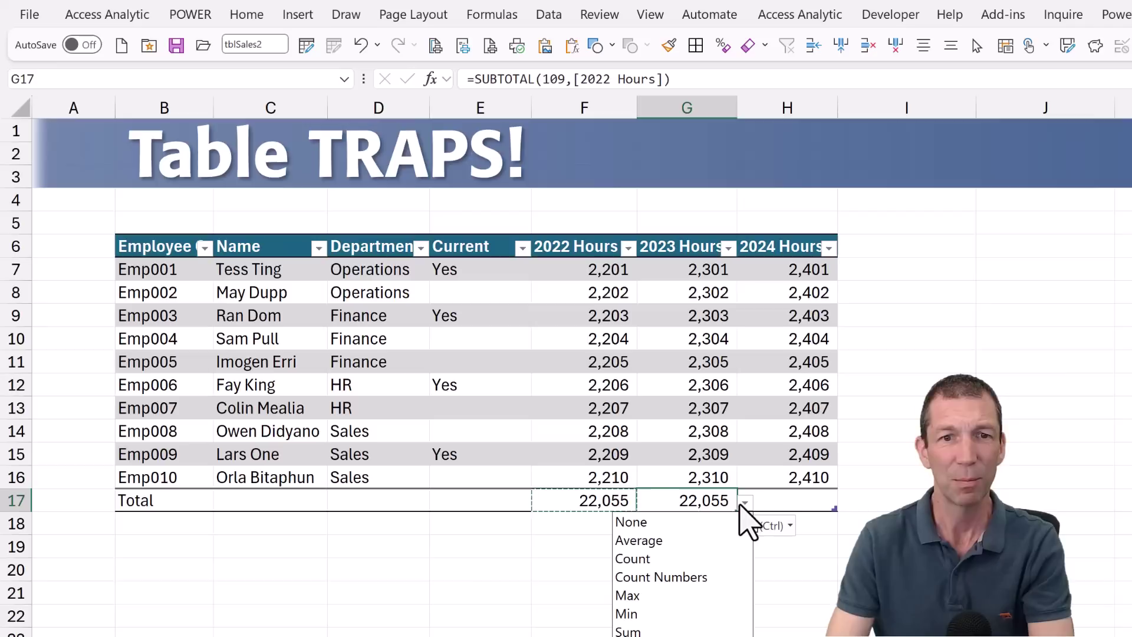
pyautogui.press('Escape')
pyautogui.press('F2')
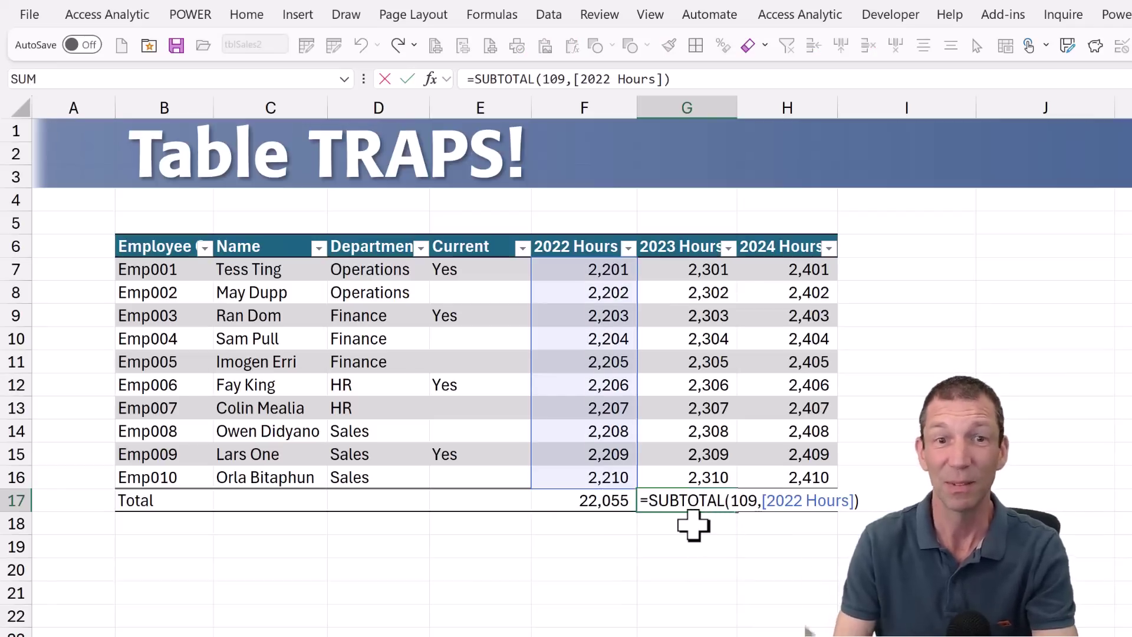
pyautogui.press('Escape')
pyautogui.press('F2')
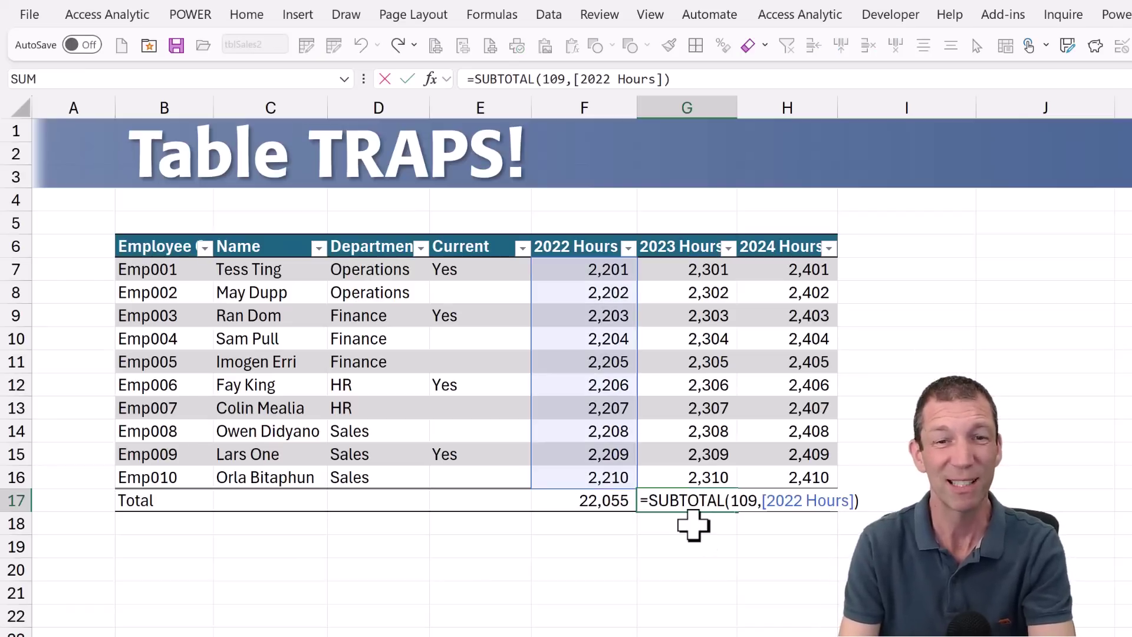
pyautogui.hotkey('ctrl', 'Return')
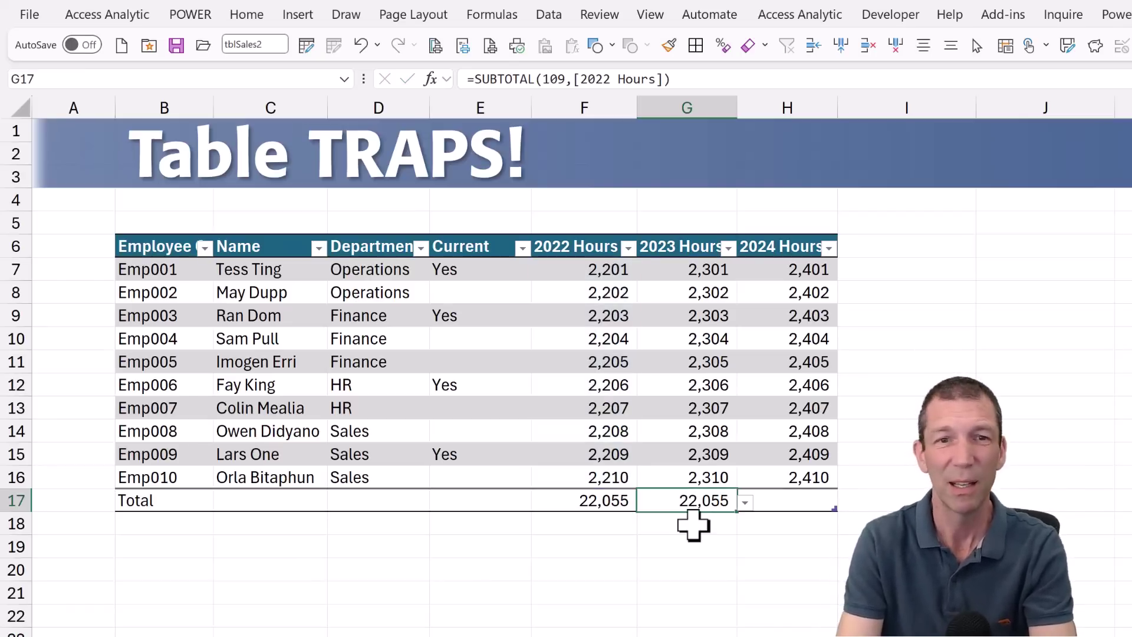
pyautogui.press('Delete')
pyautogui.press('Left')
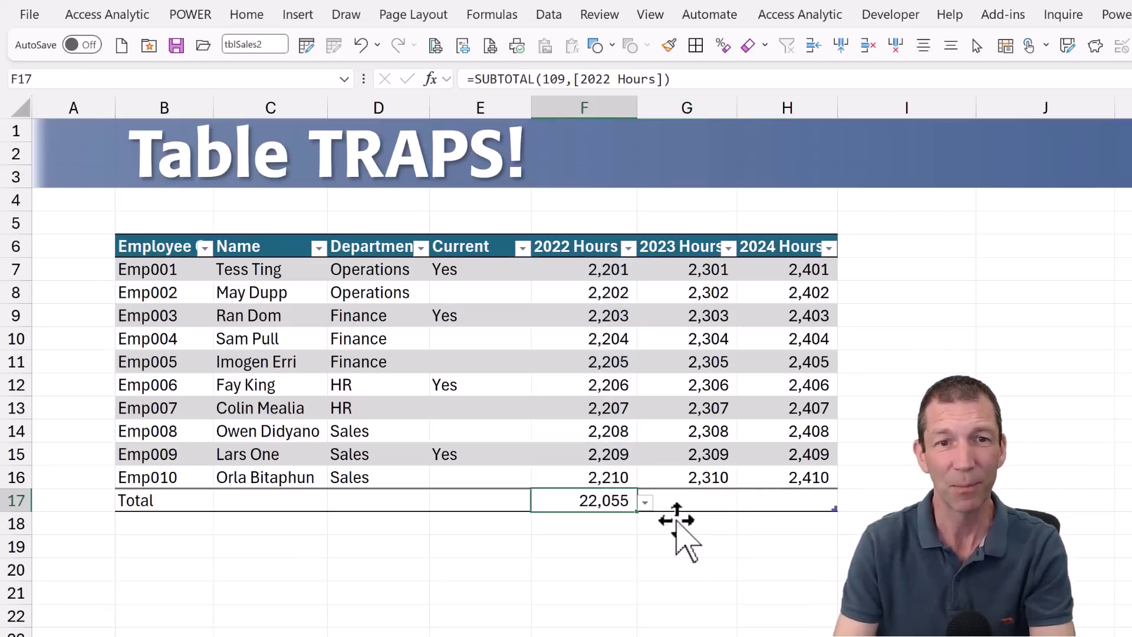
# - Drag F17's total across to H17, giving 23,055 and 24,055, and check H17's formula
pyautogui.moveTo(637, 510); pyautogui.dragTo(801, 504)
pyautogui.click(802, 504)
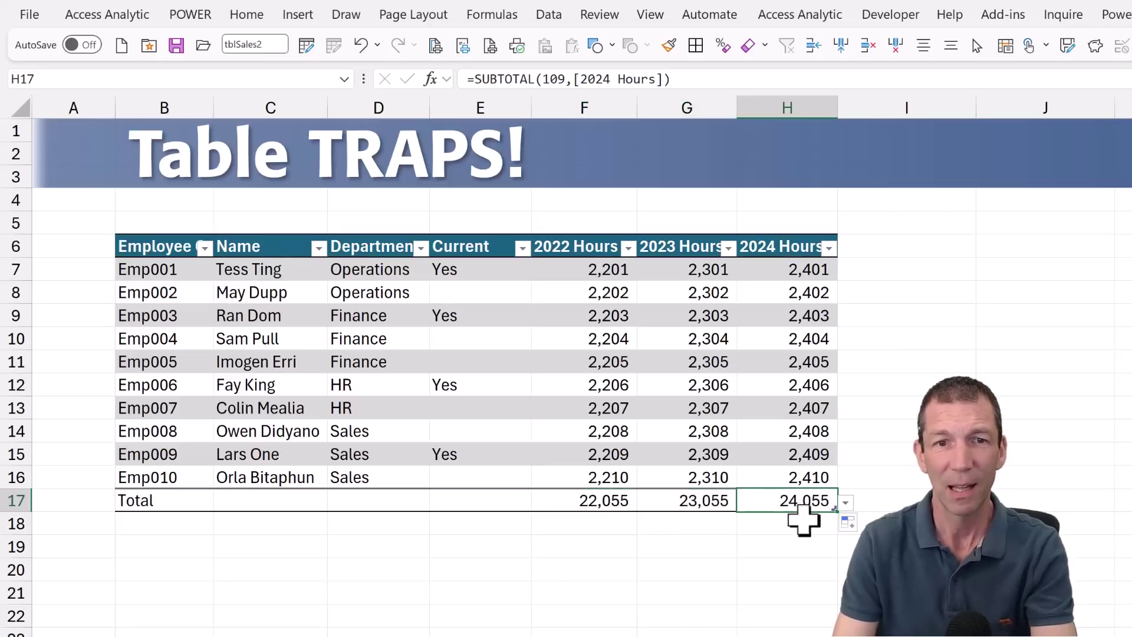
pyautogui.press('F2')
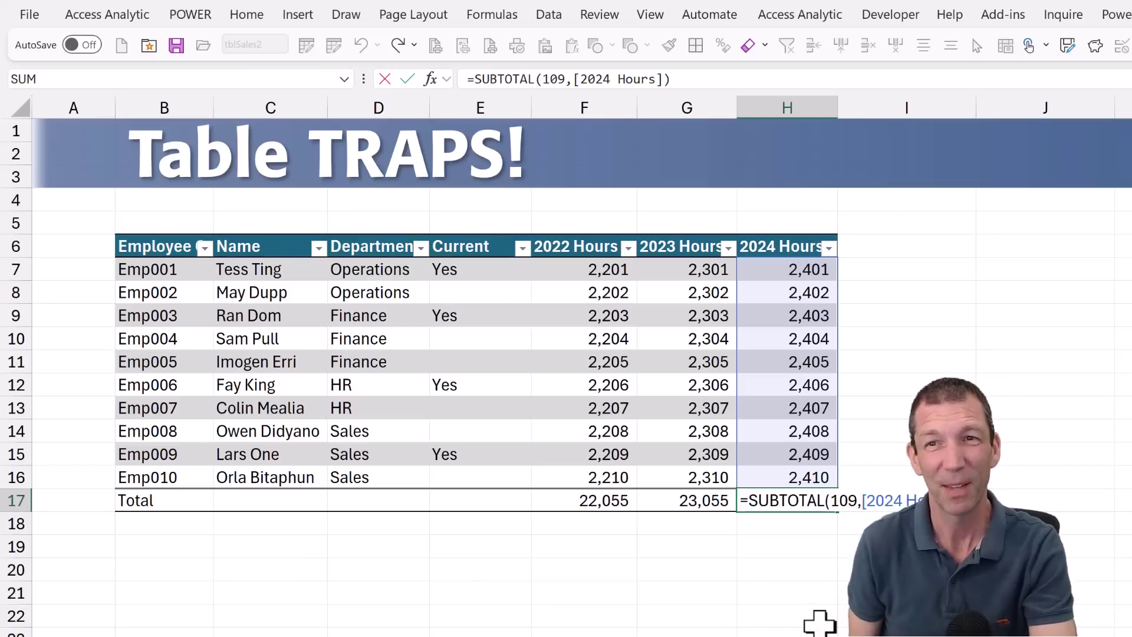
pyautogui.hotkey('ctrl', 'Return')
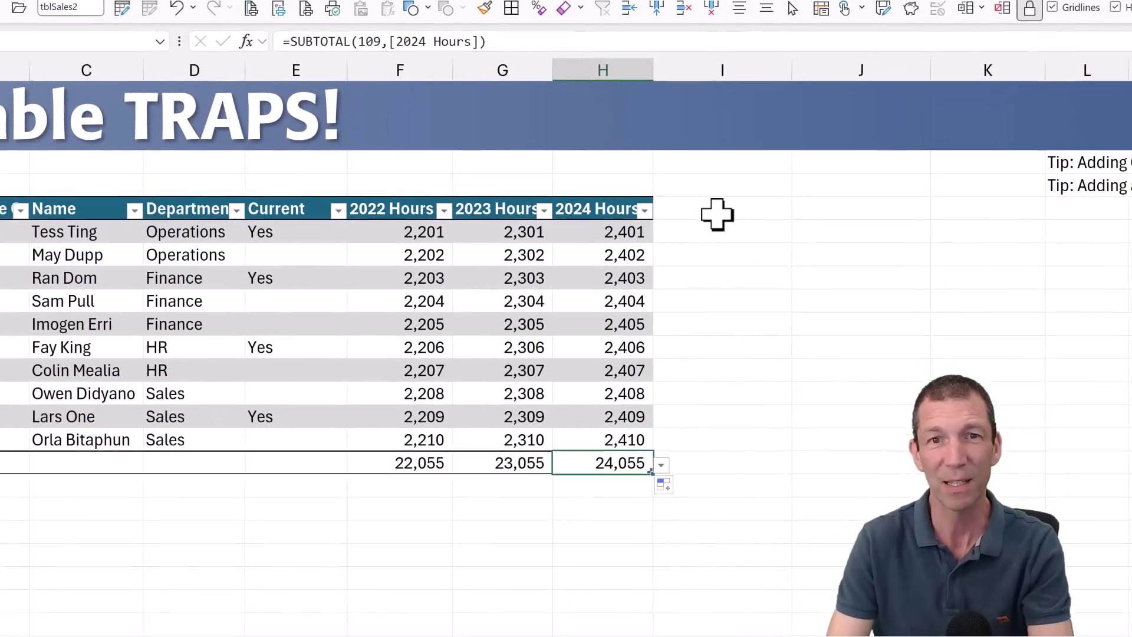
# - Add an 'Include 2022' header in I6, extending the table
pyautogui.click(889, 255)
pyautogui.write('INclude')
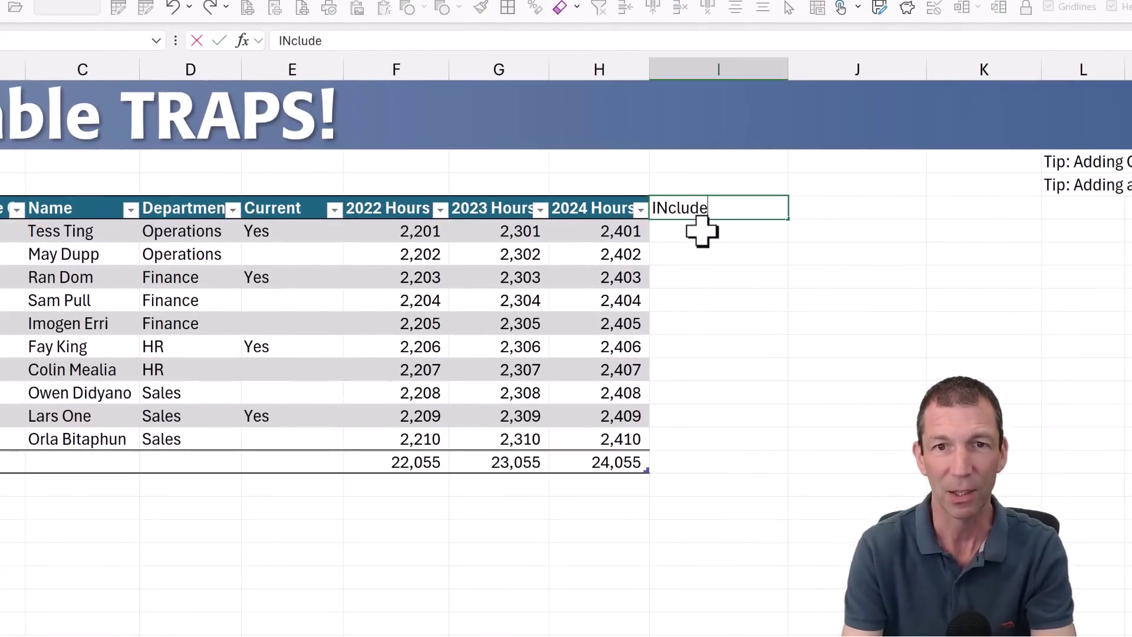
pyautogui.press('BackSpace')
pyautogui.press('BackSpace')
pyautogui.press('BackSpace')
pyautogui.press('BackSpace')
pyautogui.press('BackSpace')
pyautogui.press('BackSpace')
pyautogui.press('BackSpace')
pyautogui.write('Include ')
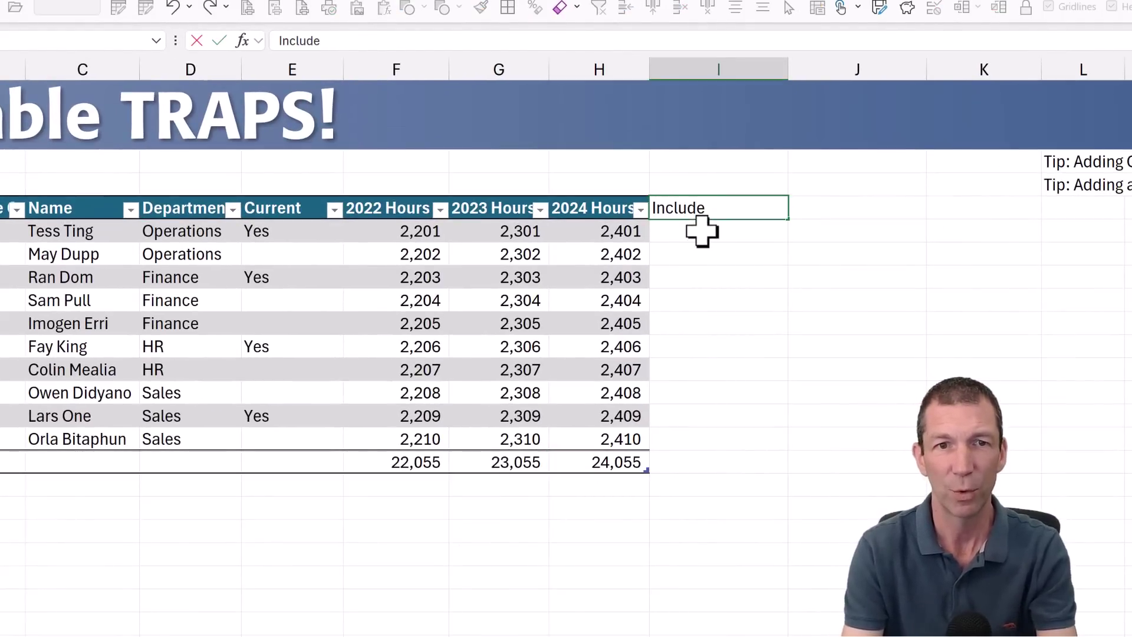
pyautogui.write('2022')
pyautogui.press('Return')
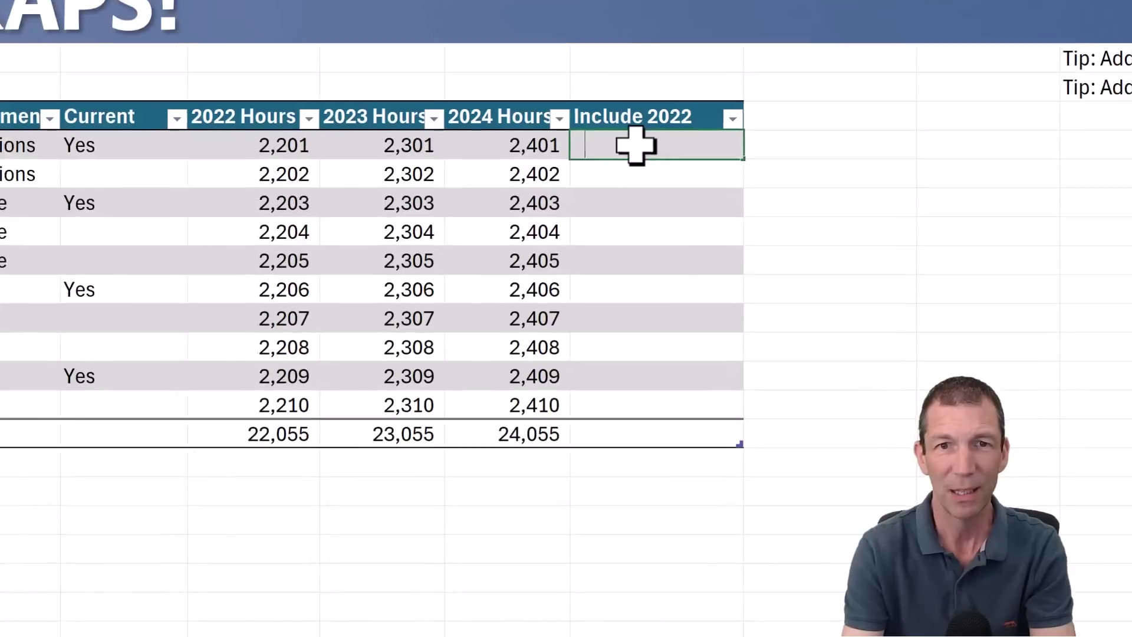
pyautogui.write('=if([@Current')
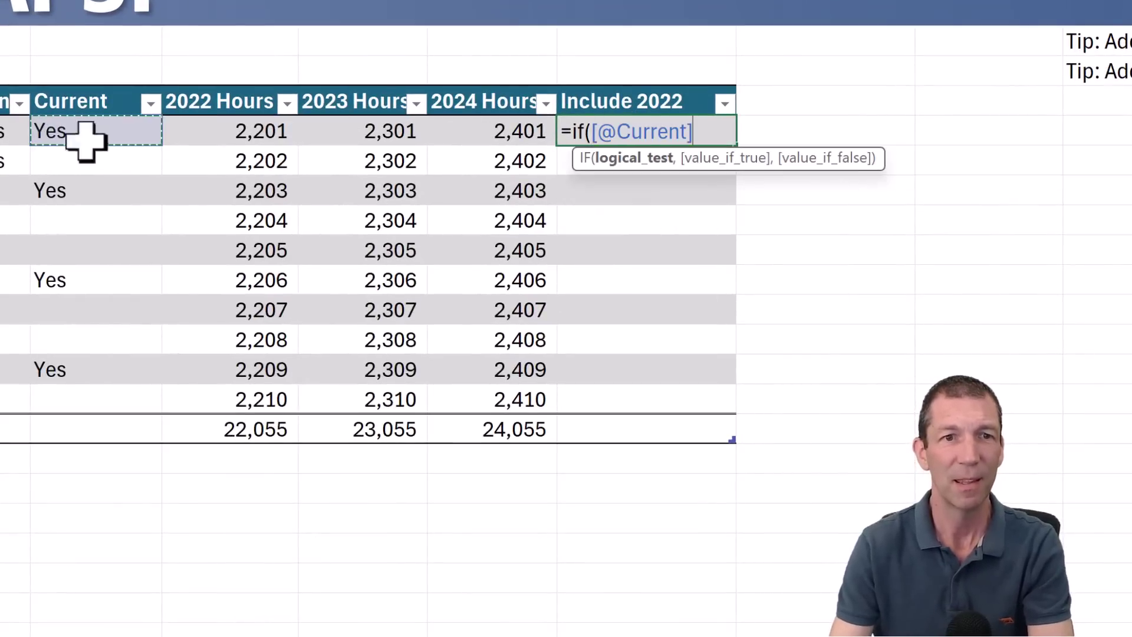
pyautogui.click(70, 132)
pyautogui.write('="Yes":')
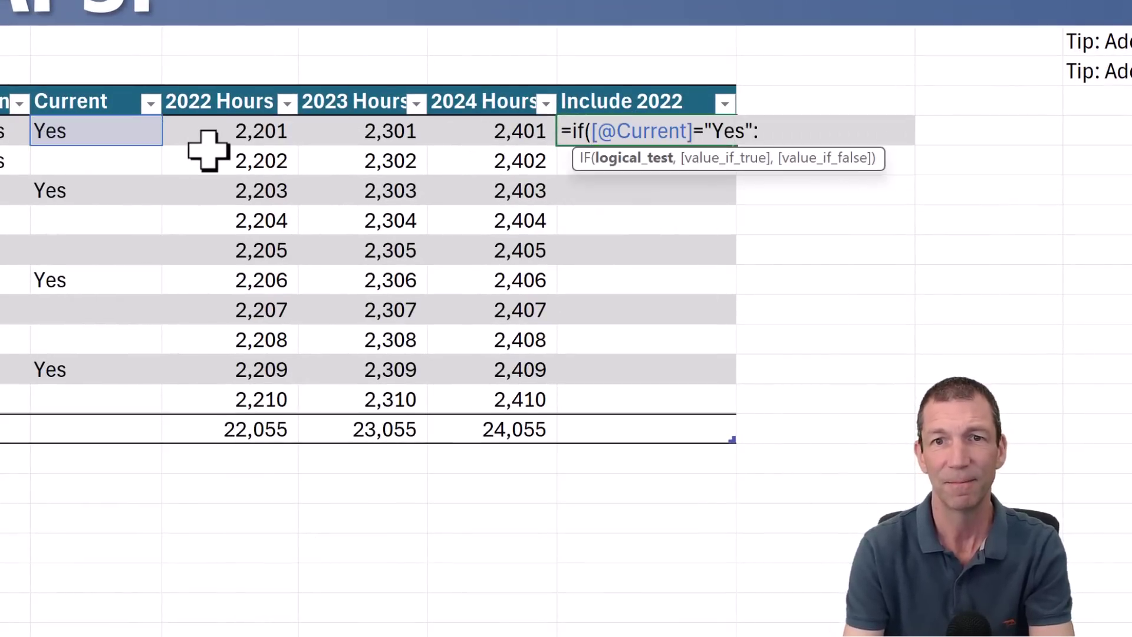
pyautogui.press('BackSpace')
pyautogui.write(',')
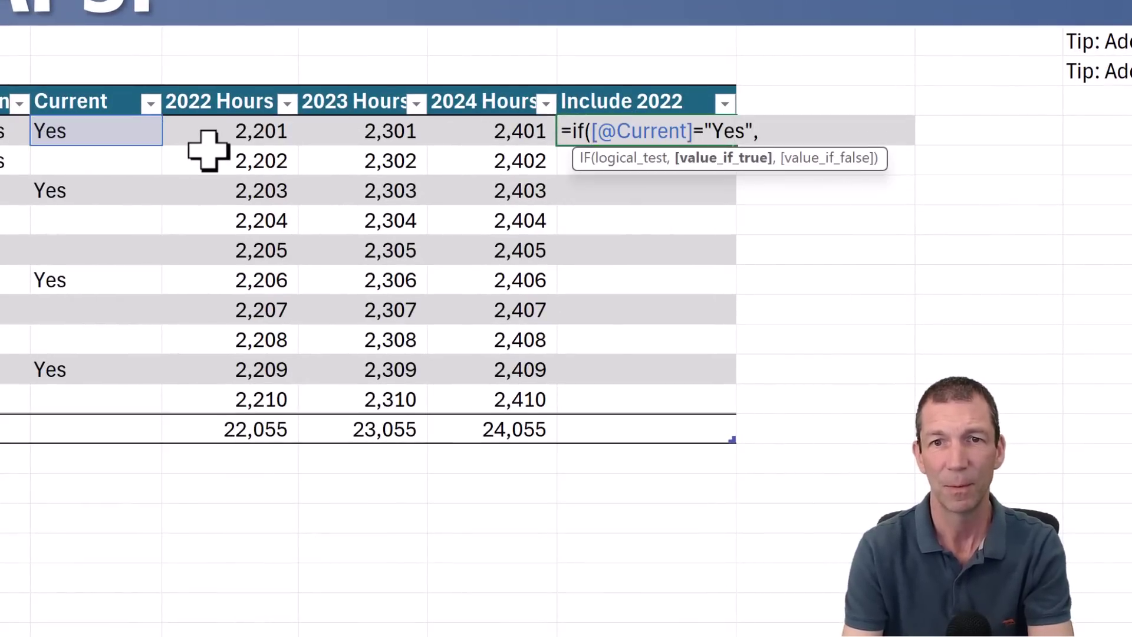
pyautogui.click(253, 134)
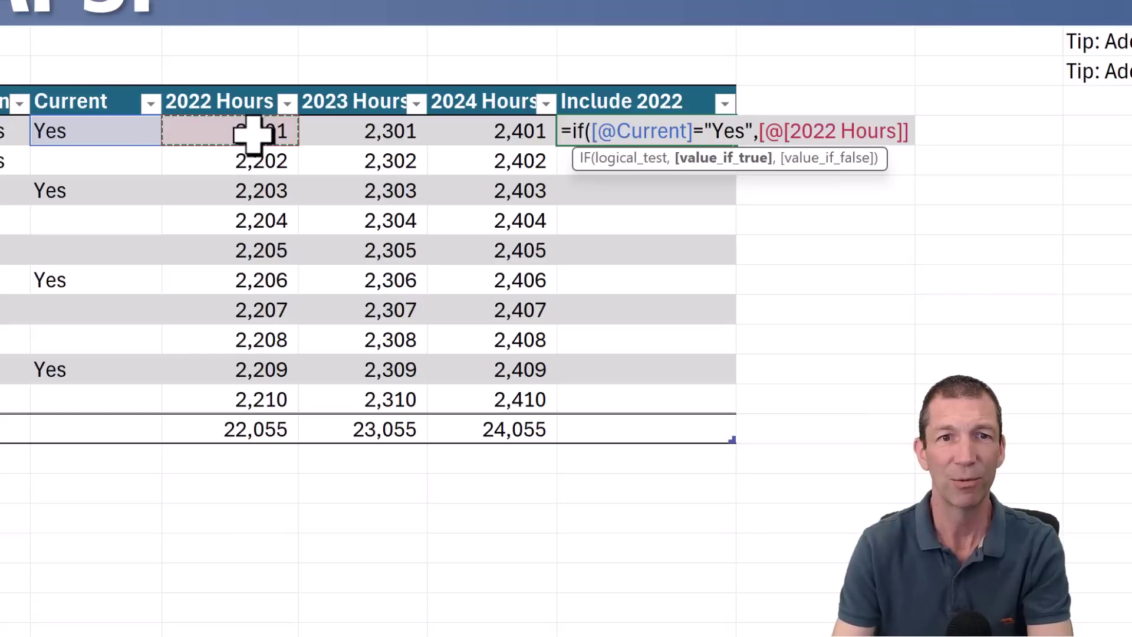
pyautogui.write(',"')
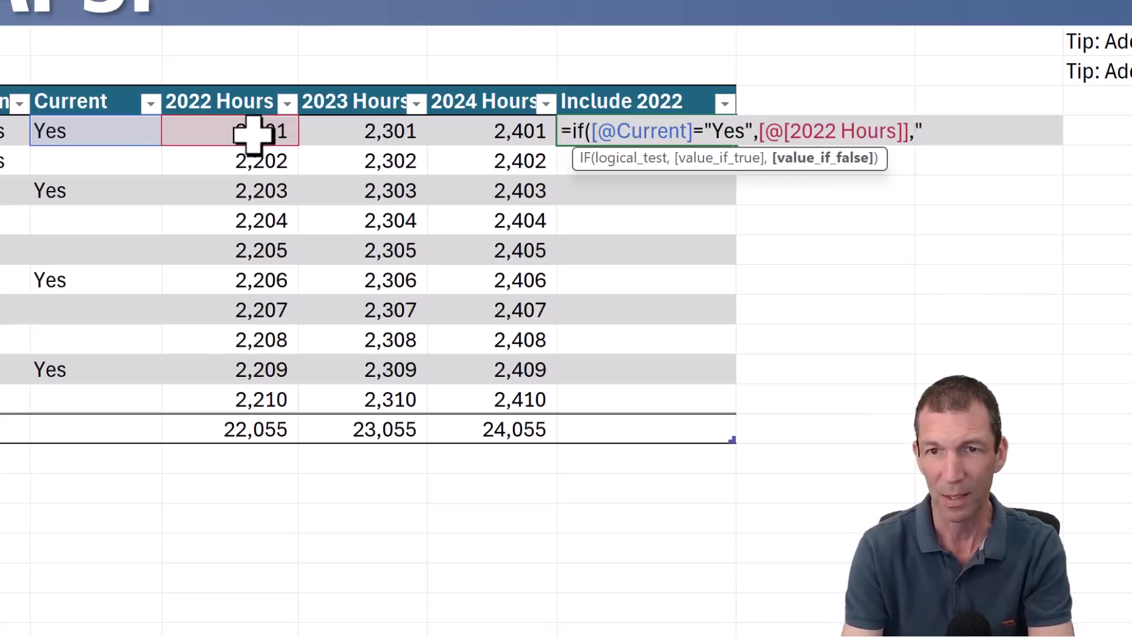
pyautogui.write('")')
pyautogui.press('Return')
pyautogui.press('Up')
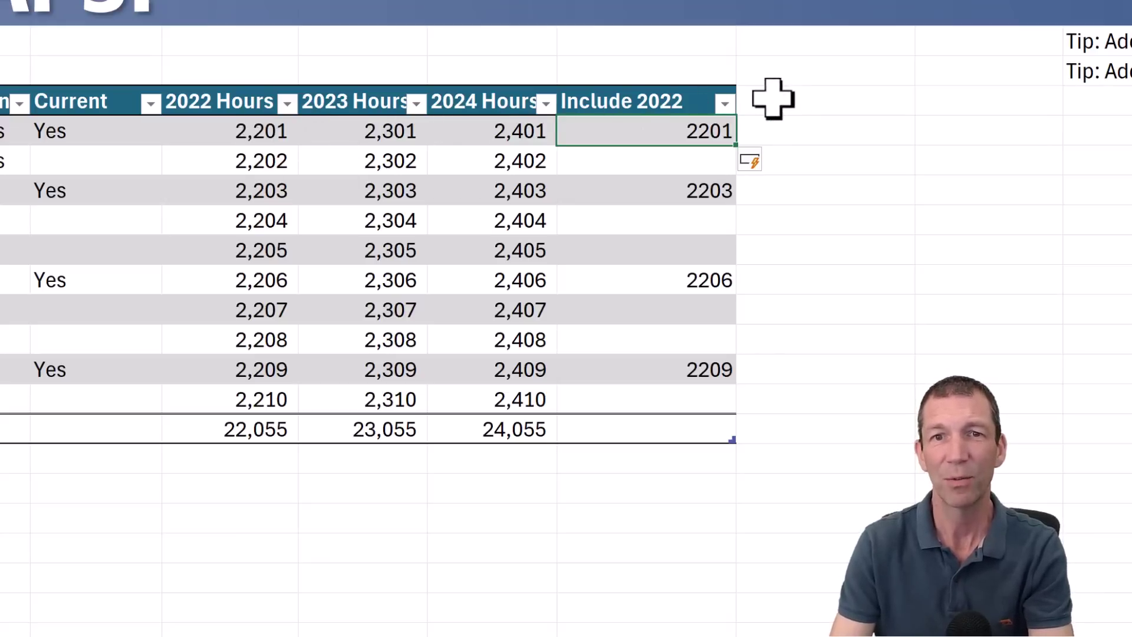
# - Copy the Include 2022 header into a new column and rename it 'Include 2023'
pyautogui.click(697, 102)
pyautogui.hotkey('ctrl', 'c')
pyautogui.click(813, 103)
pyautogui.hotkey('ctrl', 'v')
pyautogui.press('F2')
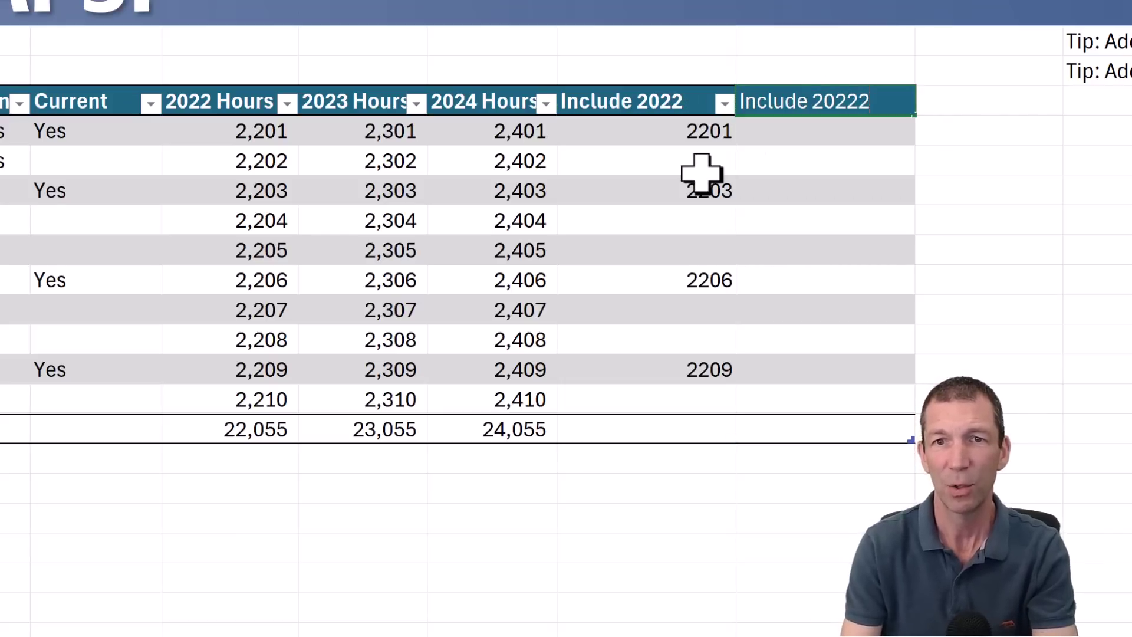
pyautogui.press('BackSpace')
pyautogui.press('BackSpace')
pyautogui.write('3')
pyautogui.press('Return')
pyautogui.press('Left')
# - Fill-drag the Include 2022 formula into Include 2023, cancel that edit, and reopen Include 2022's formula
pyautogui.moveTo(737, 145); pyautogui.dragTo(886, 142)
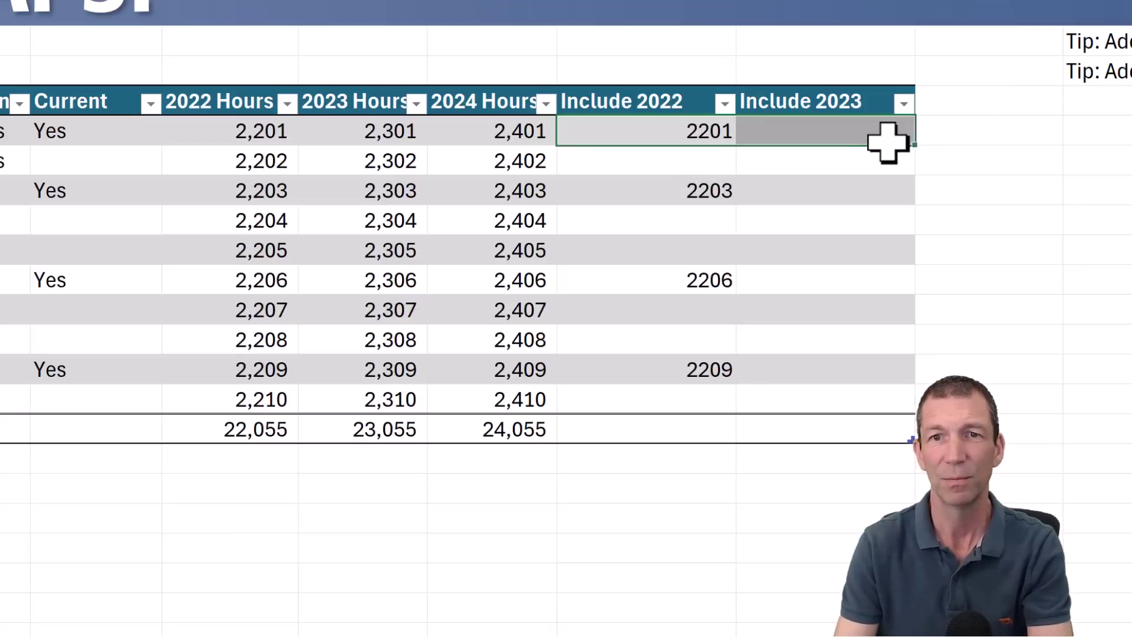
pyautogui.click(836, 122)
pyautogui.press('F2')
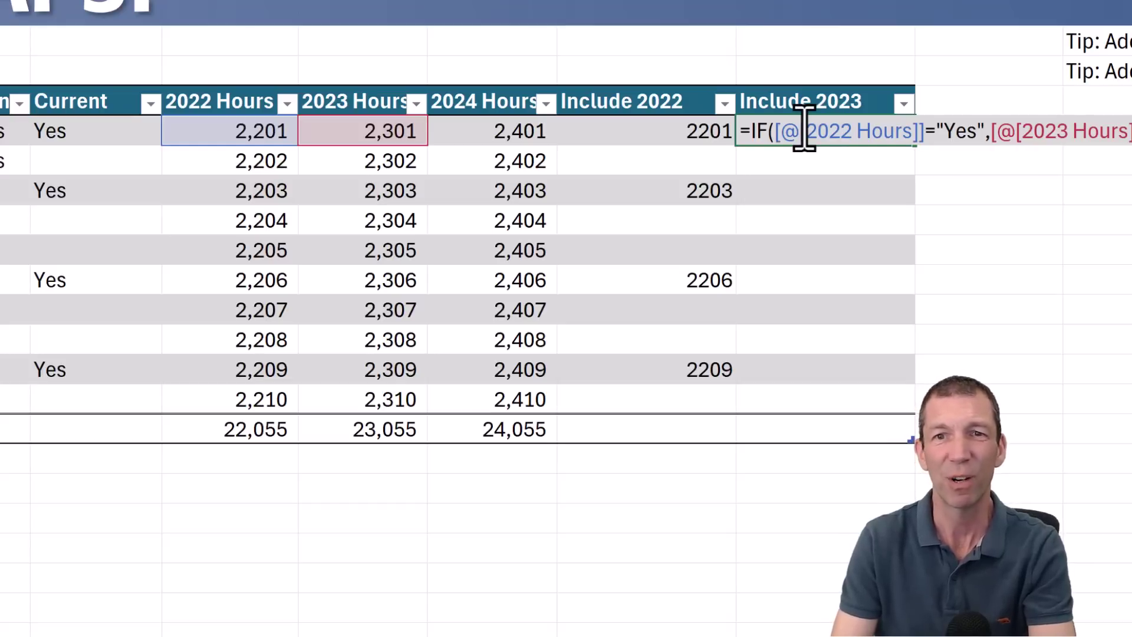
pyautogui.press('Escape')
pyautogui.click(707, 139)
pyautogui.press('F2')
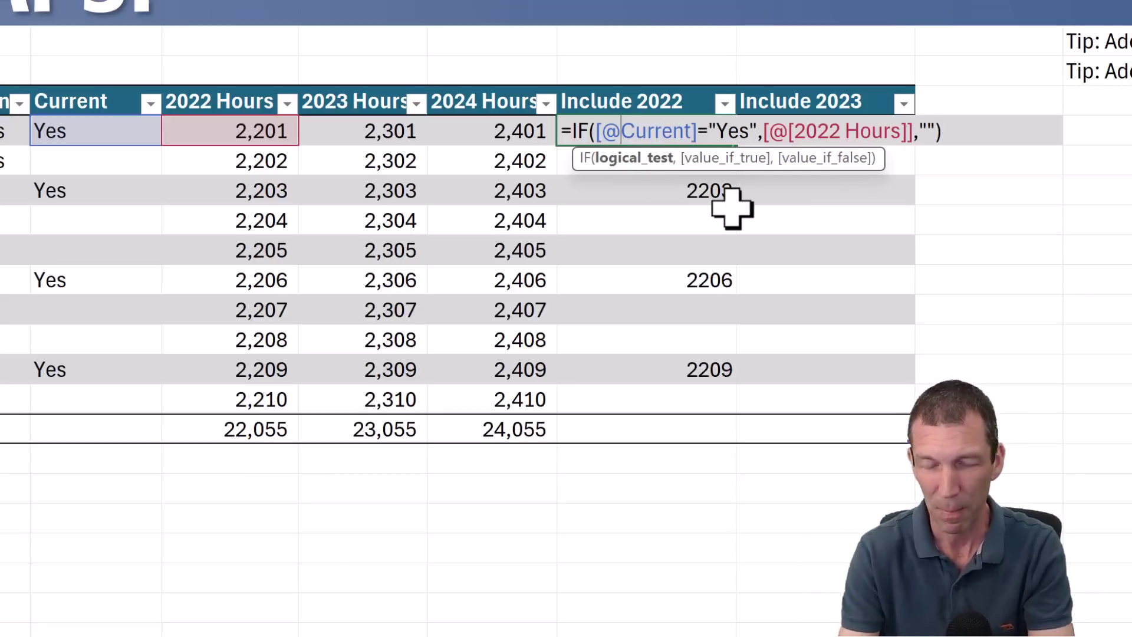
# - Change the Include 2022 formula's Current reference to [@[Current]:[Current]]
pyautogui.write('[')
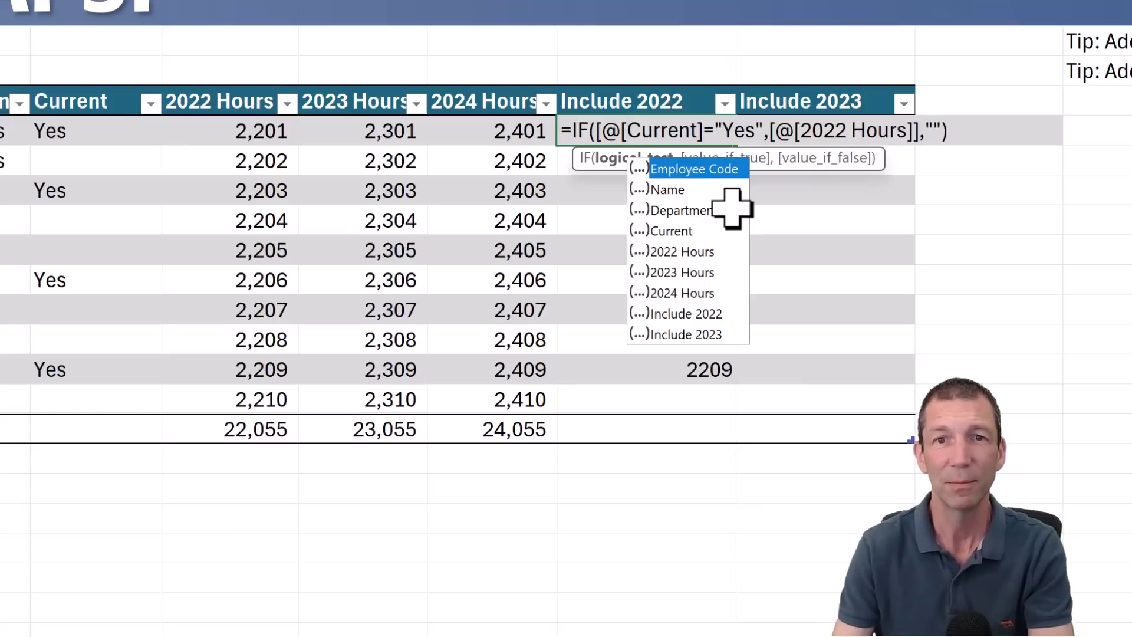
pyautogui.click(702, 130)
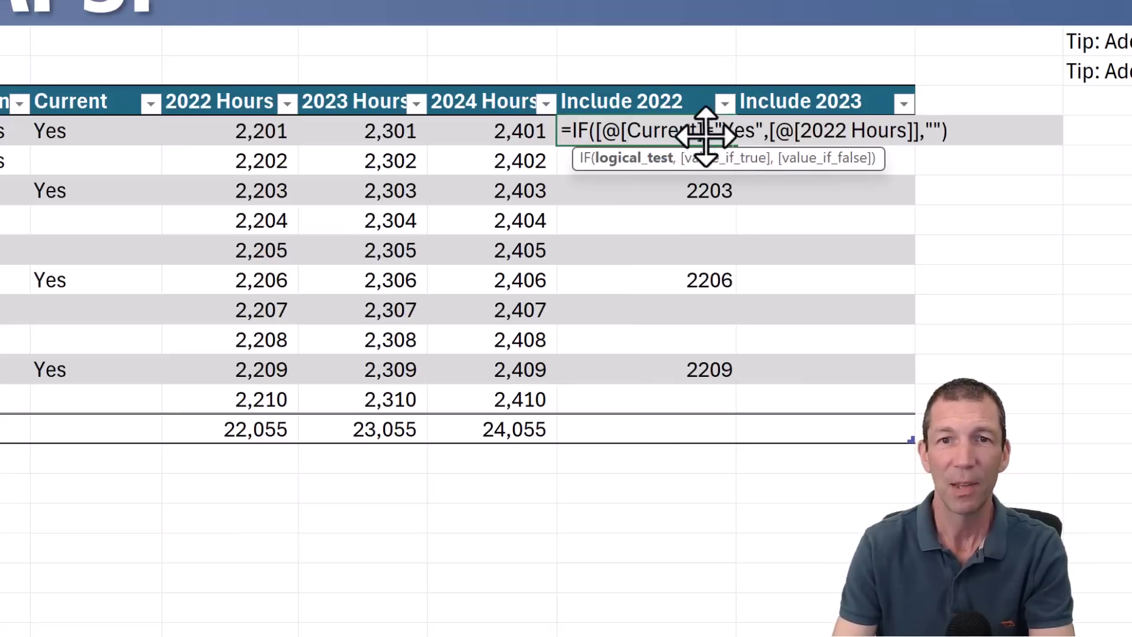
pyautogui.write(':[')
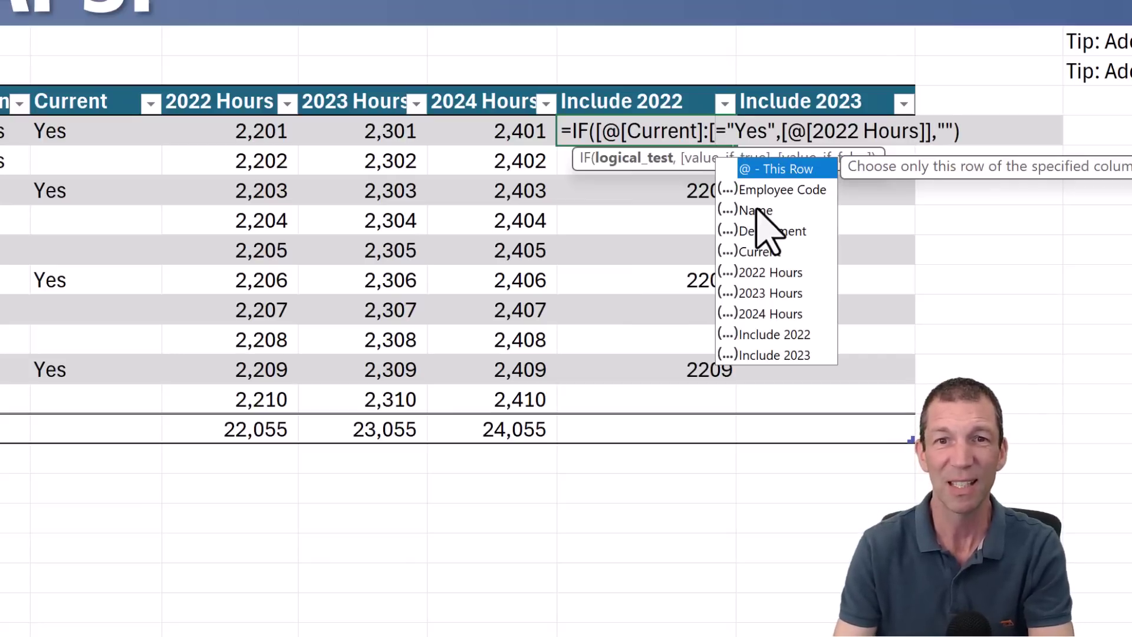
pyautogui.doubleClick(752, 252)
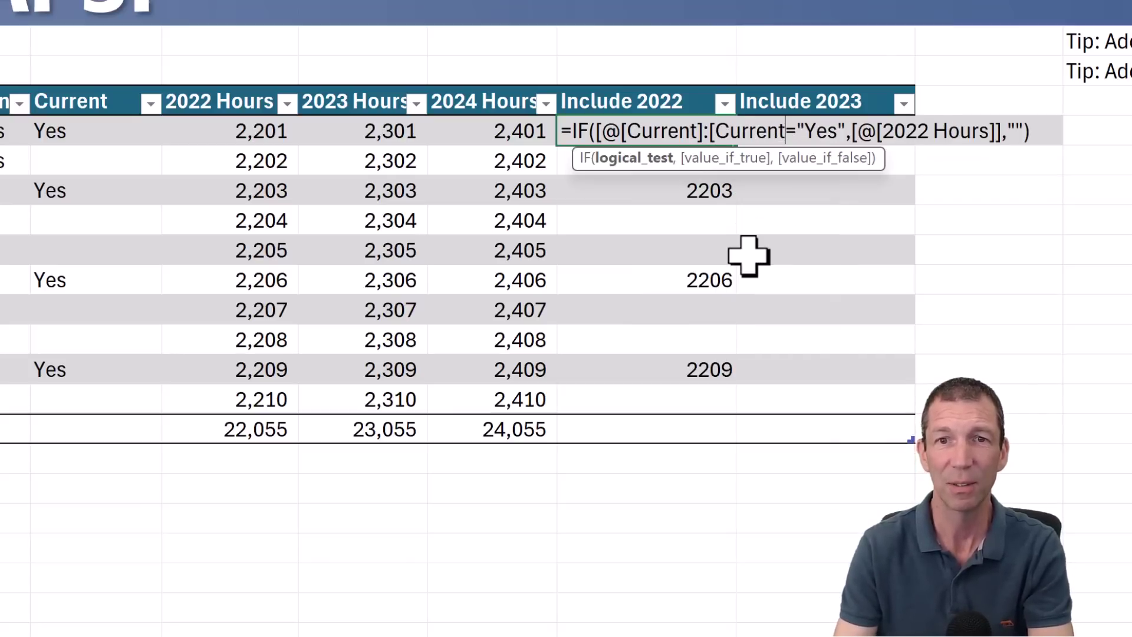
pyautogui.write(']')
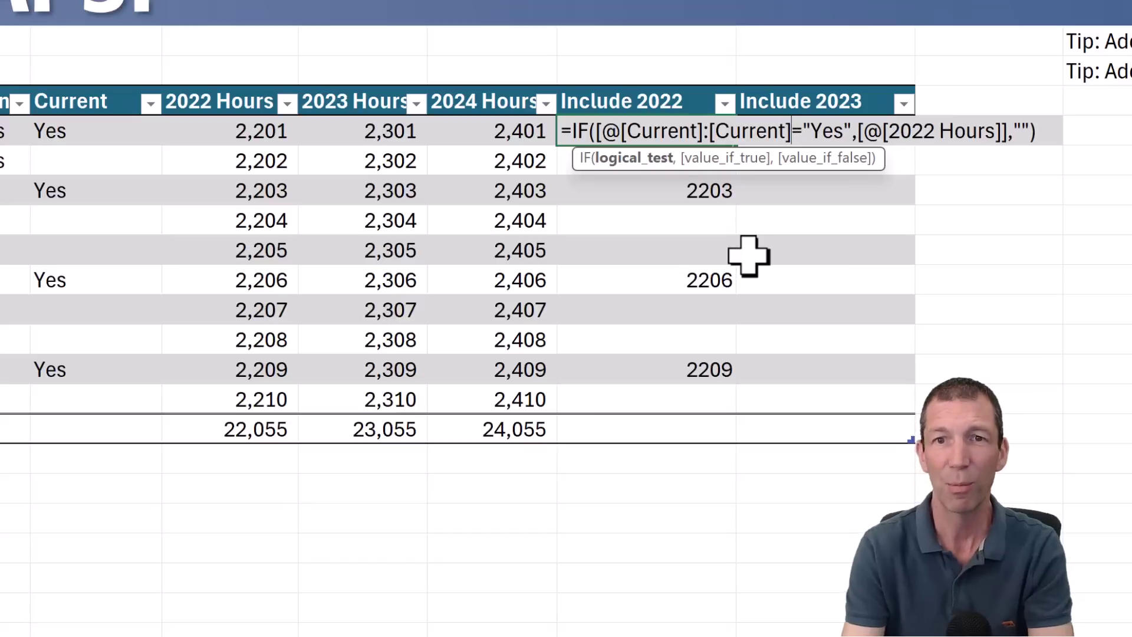
pyautogui.write(']')
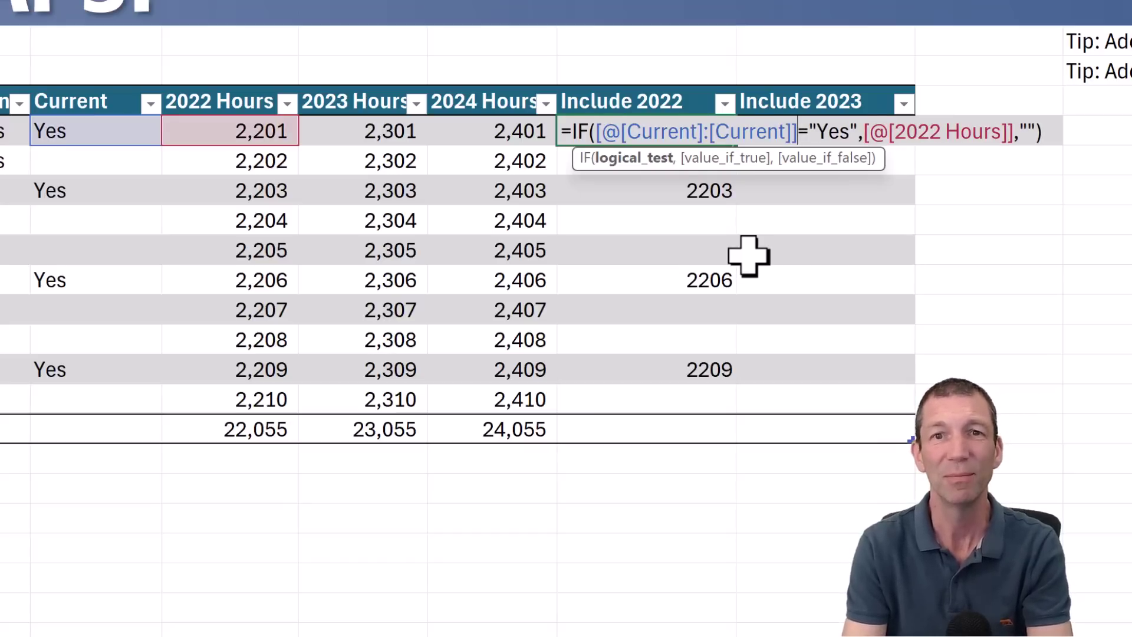
pyautogui.press('Return')
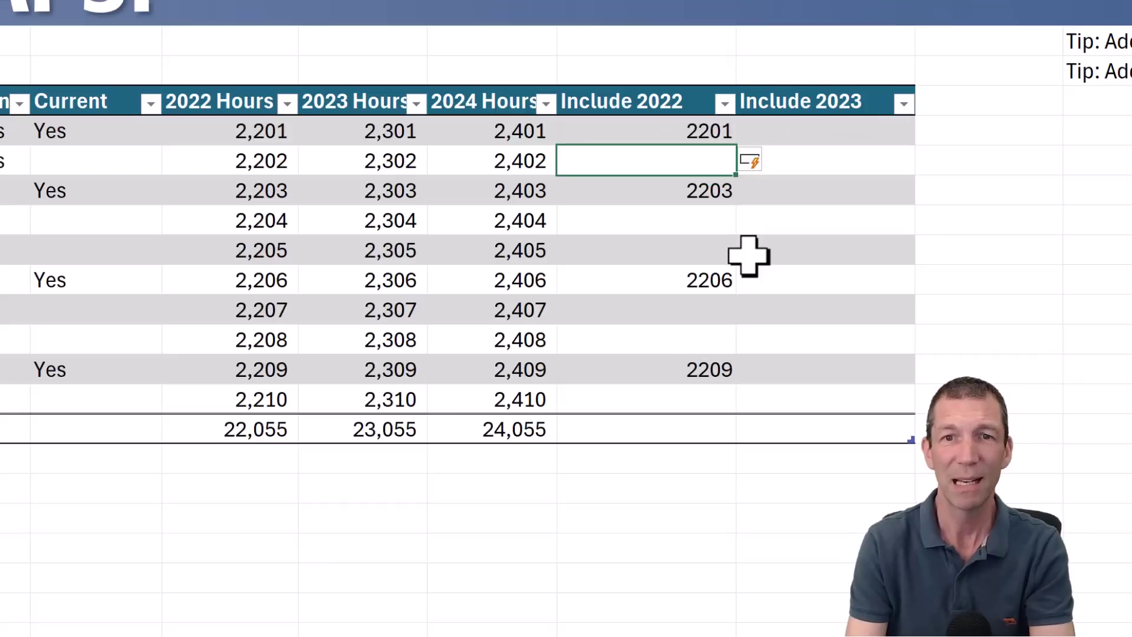
pyautogui.press('Up')
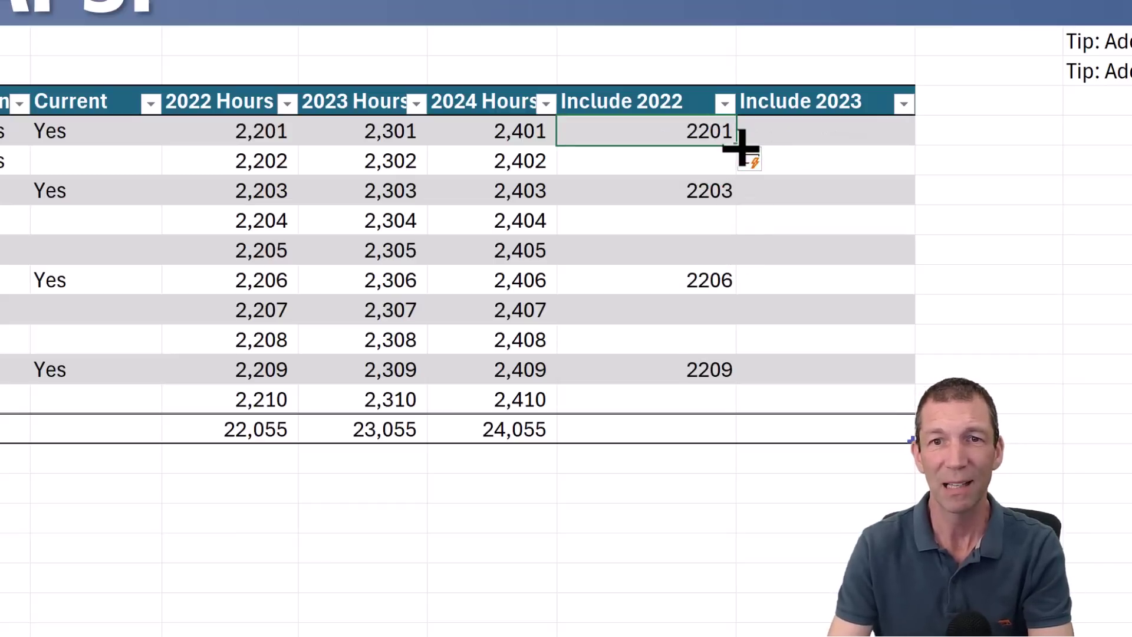
# - Copy the formula into Include 2023 and fill it down, showing 2303, 2306 and 2309
pyautogui.moveTo(737, 145); pyautogui.dragTo(884, 151)
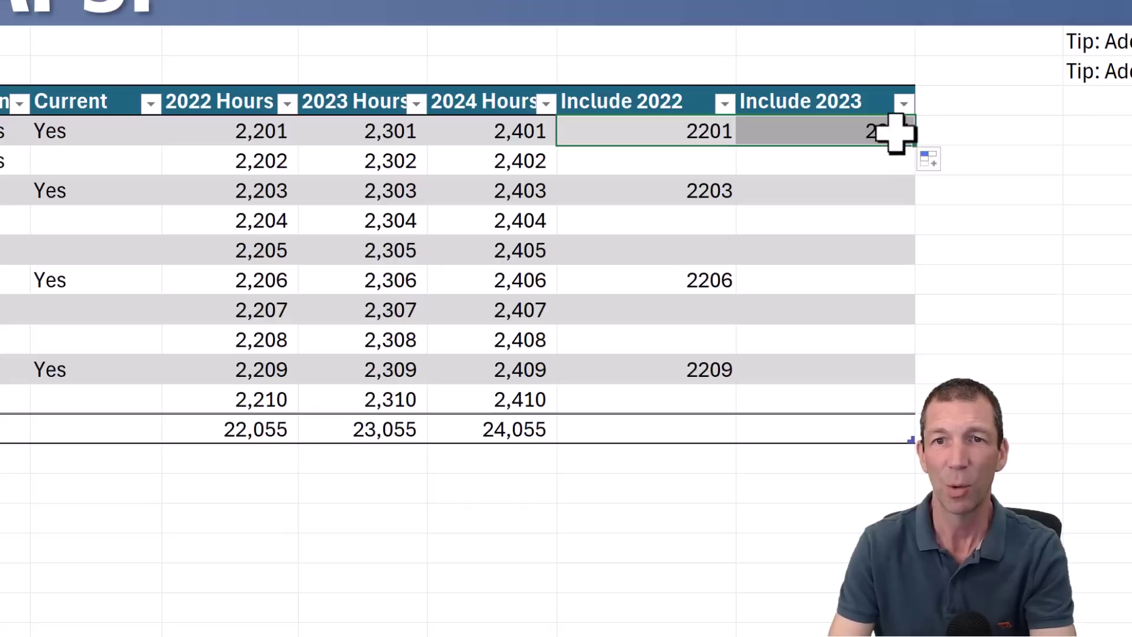
pyautogui.click(889, 131)
pyautogui.doubleClick(914, 147)
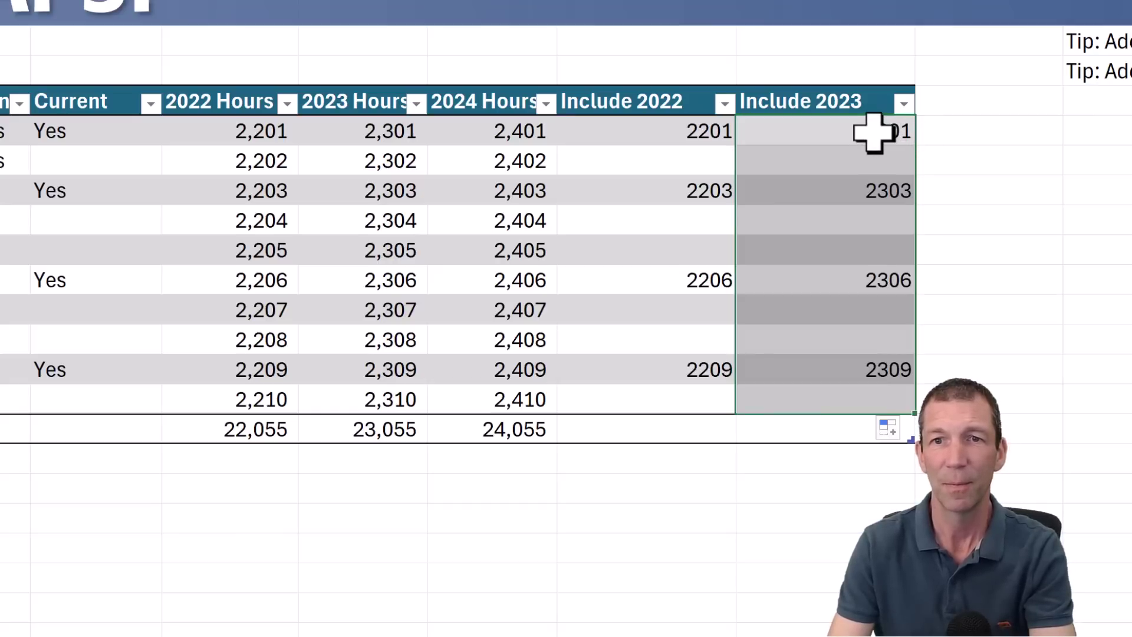
pyautogui.click(873, 132)
pyautogui.doubleClick(875, 134)
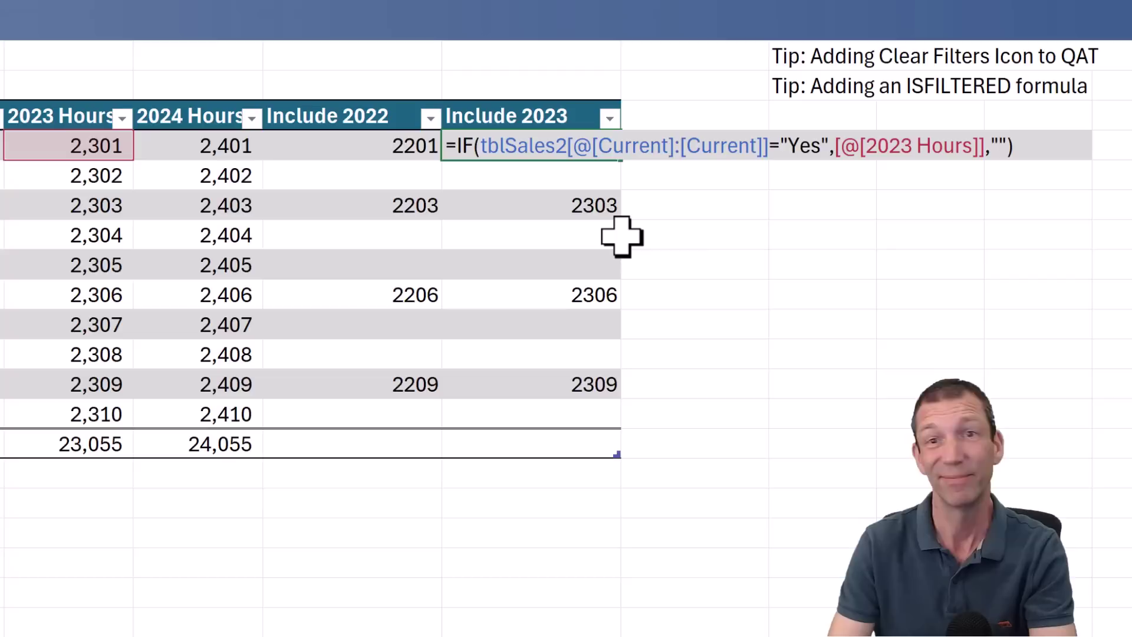
pyautogui.hotkey('ctrl', 'Return')
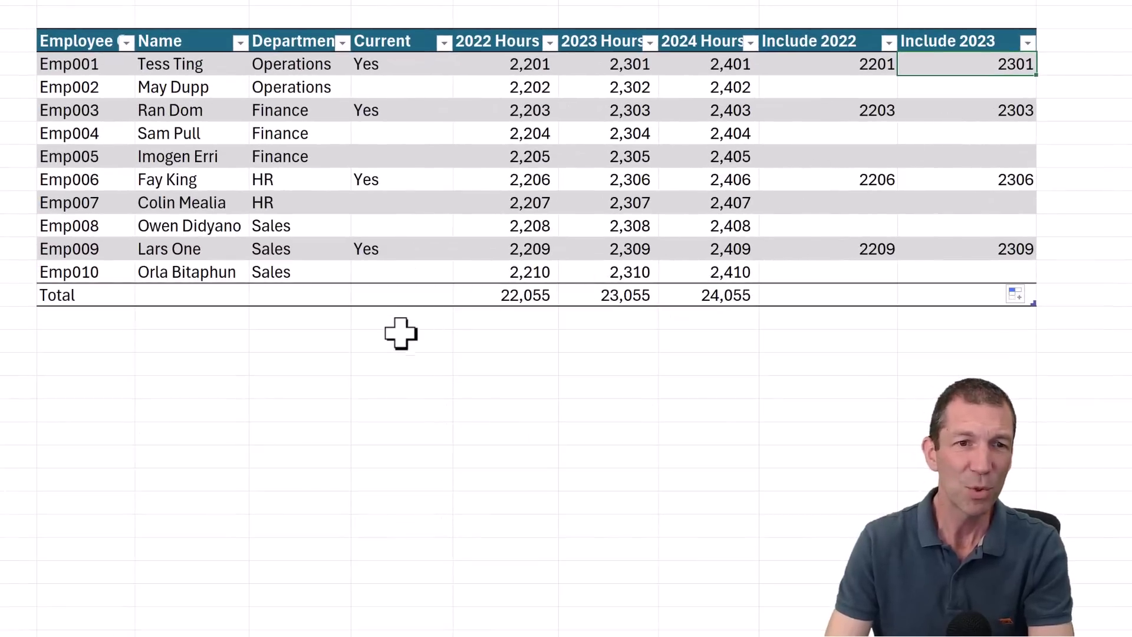
# - Enter =UNIQUE(tblSales2[Department]) below the table to list Operations, Finance, HR and Sales
pyautogui.click(411, 339)
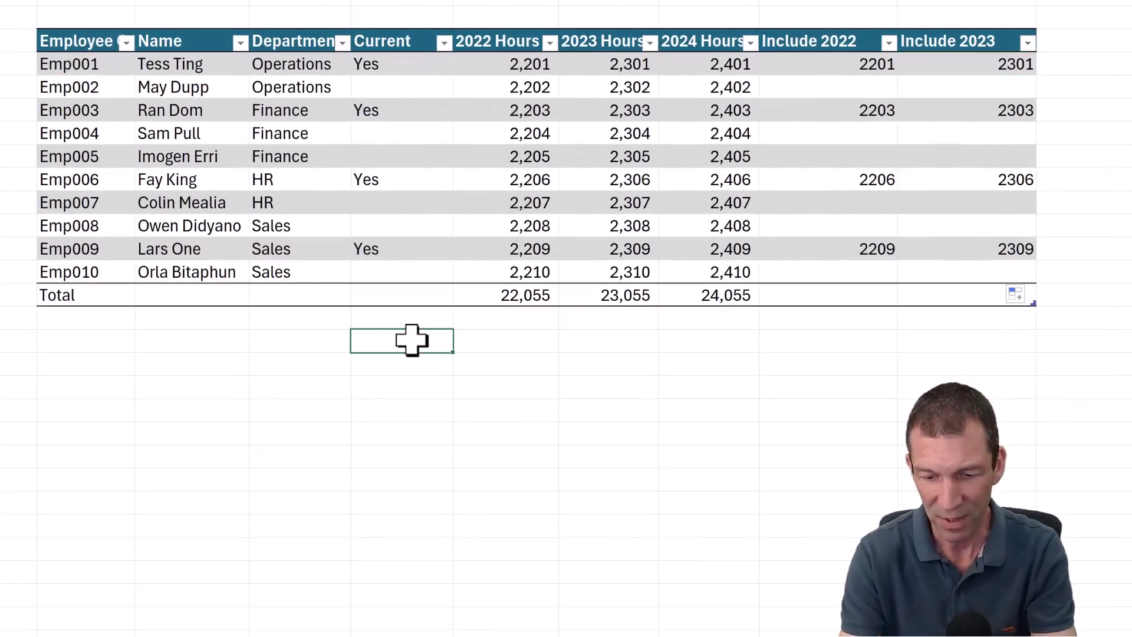
pyautogui.write('=s')
pyautogui.press('BackSpace')
pyautogui.press('BackSpace')
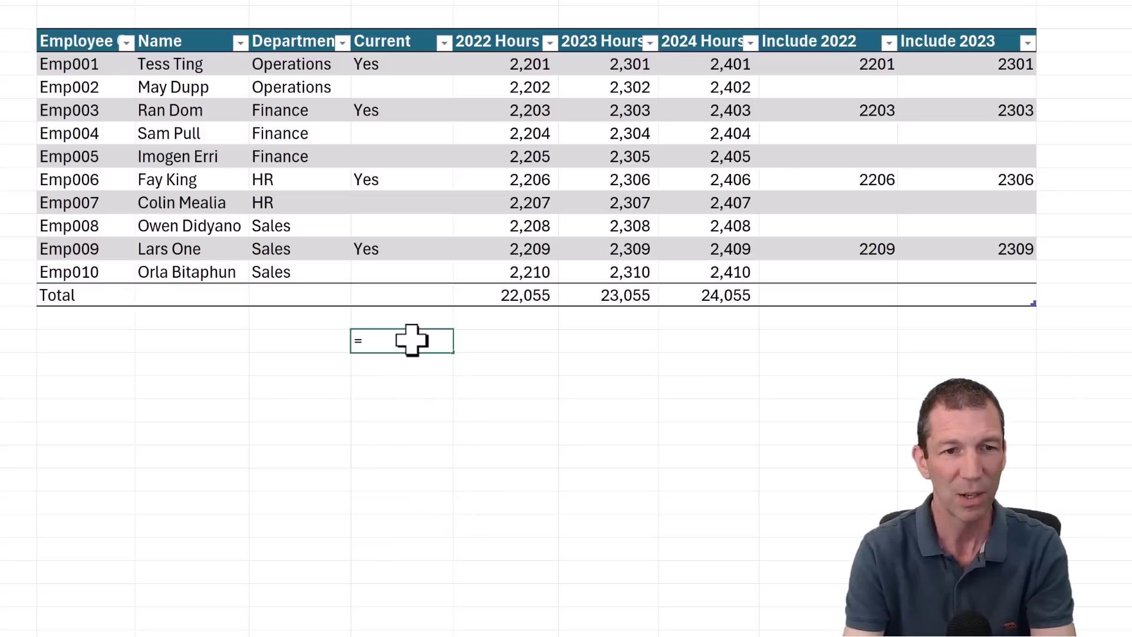
pyautogui.write('=uni')
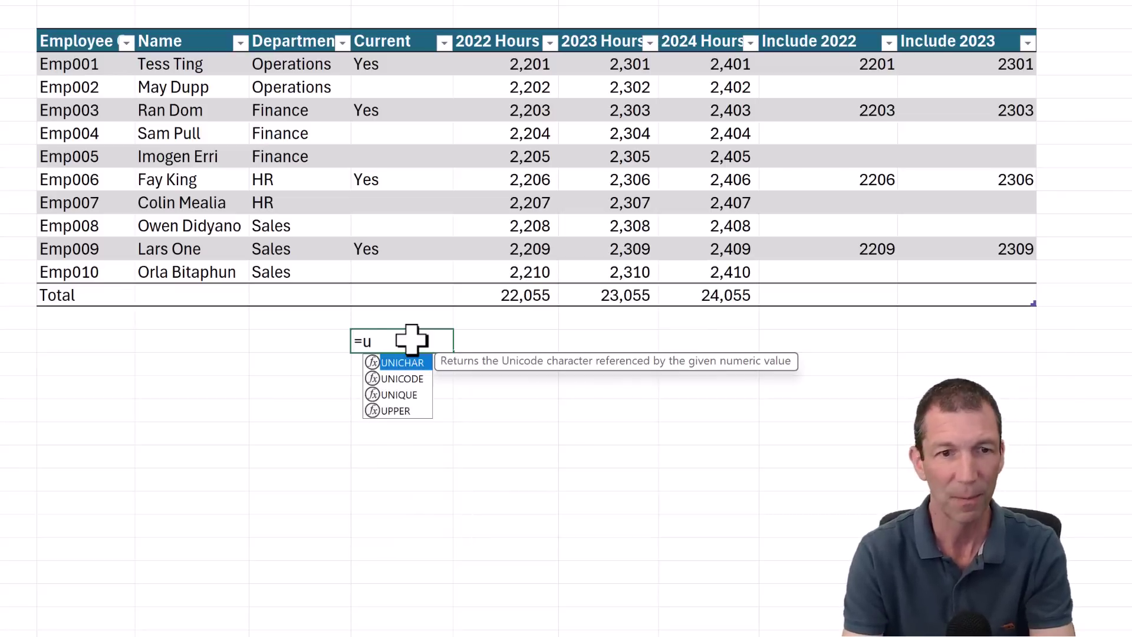
pyautogui.press('Down')
pyautogui.press('Down')
pyautogui.press('Tab')
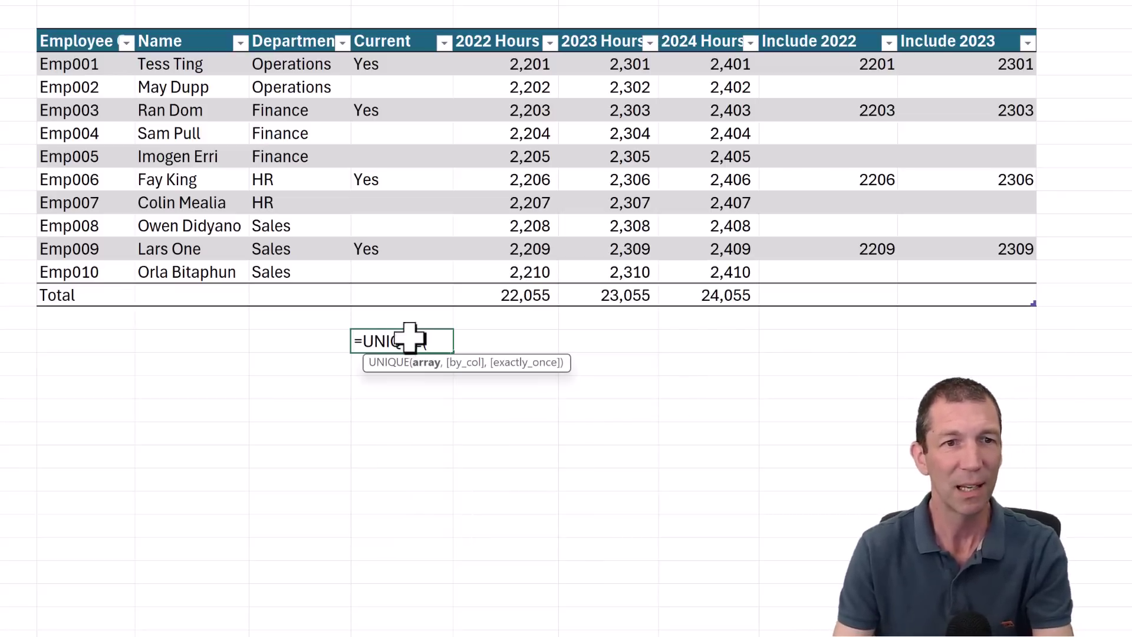
pyautogui.click(287, 202)
pyautogui.hotkey('ctrl', 'space')
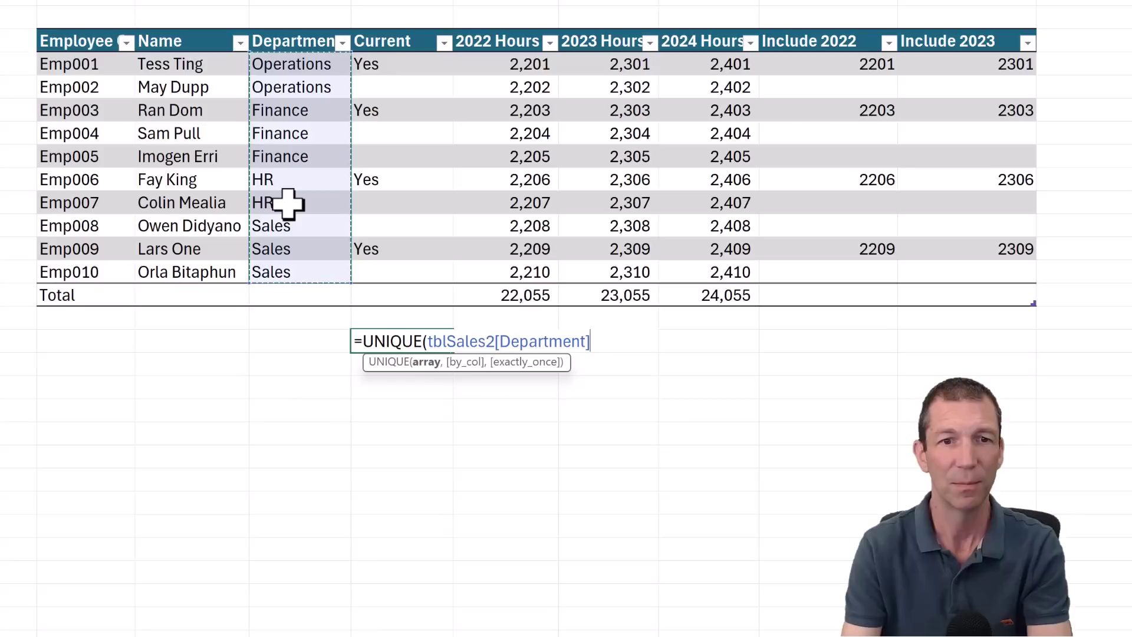
pyautogui.press('Return')
pyautogui.press('Up')
pyautogui.press('Right')
# - Enter a SUMIFS totalling the 2022 Hours column by Department, using the spilled department list as criterion
pyautogui.write('=sumifs(')
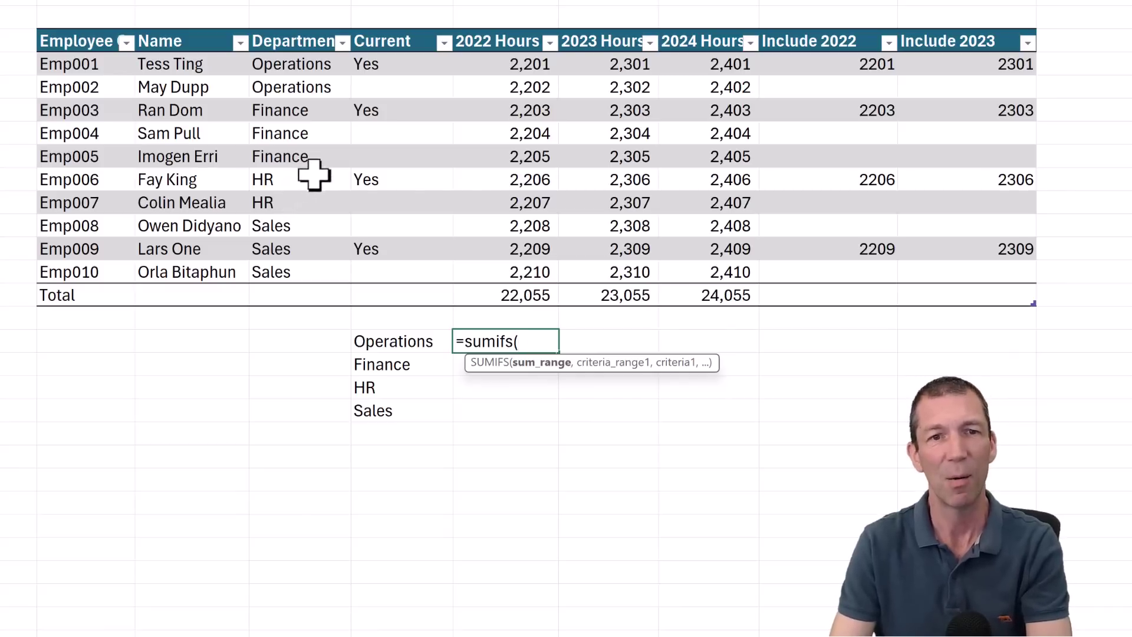
pyautogui.click(536, 203)
pyautogui.hotkey('ctrl', 'space')
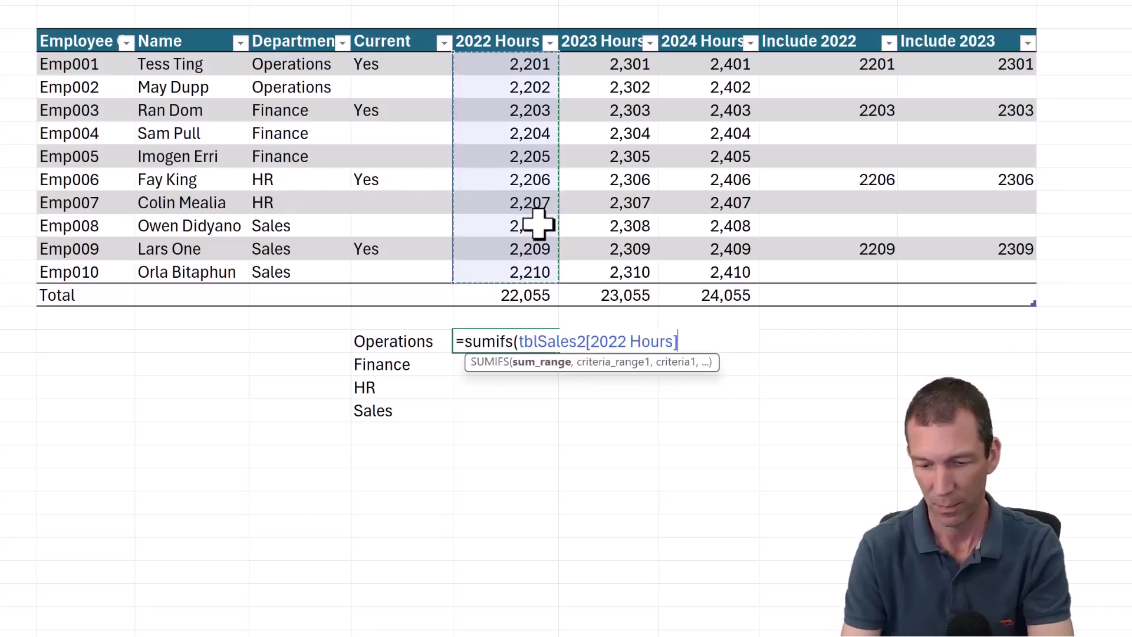
pyautogui.write(',')
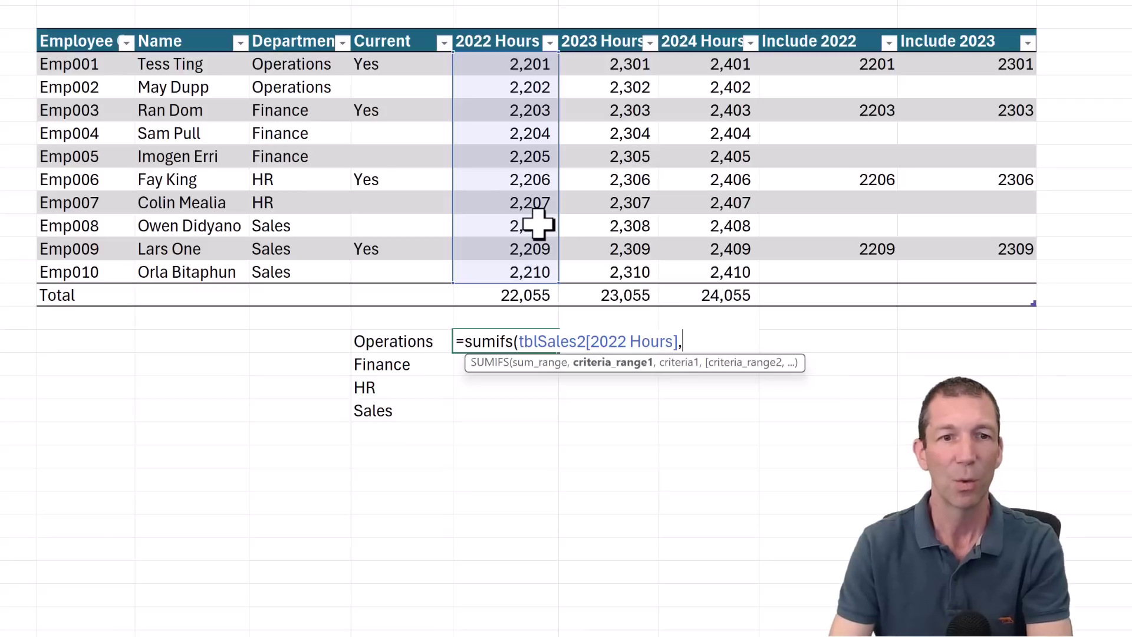
pyautogui.click(283, 168)
pyautogui.hotkey('ctrl', 'space')
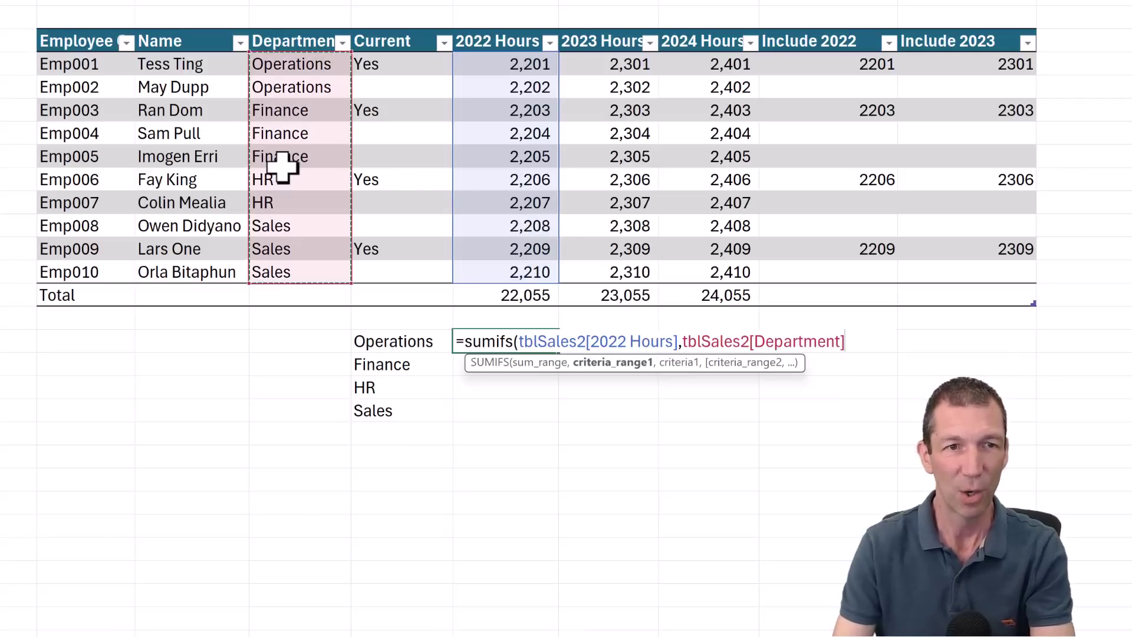
pyautogui.write(',')
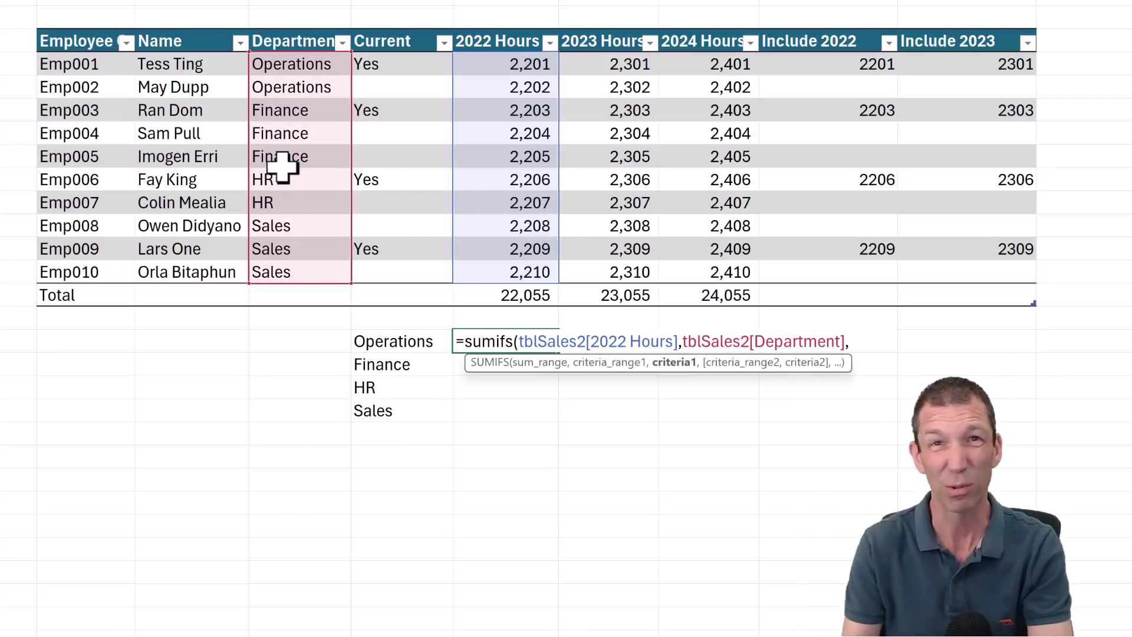
pyautogui.click(394, 341)
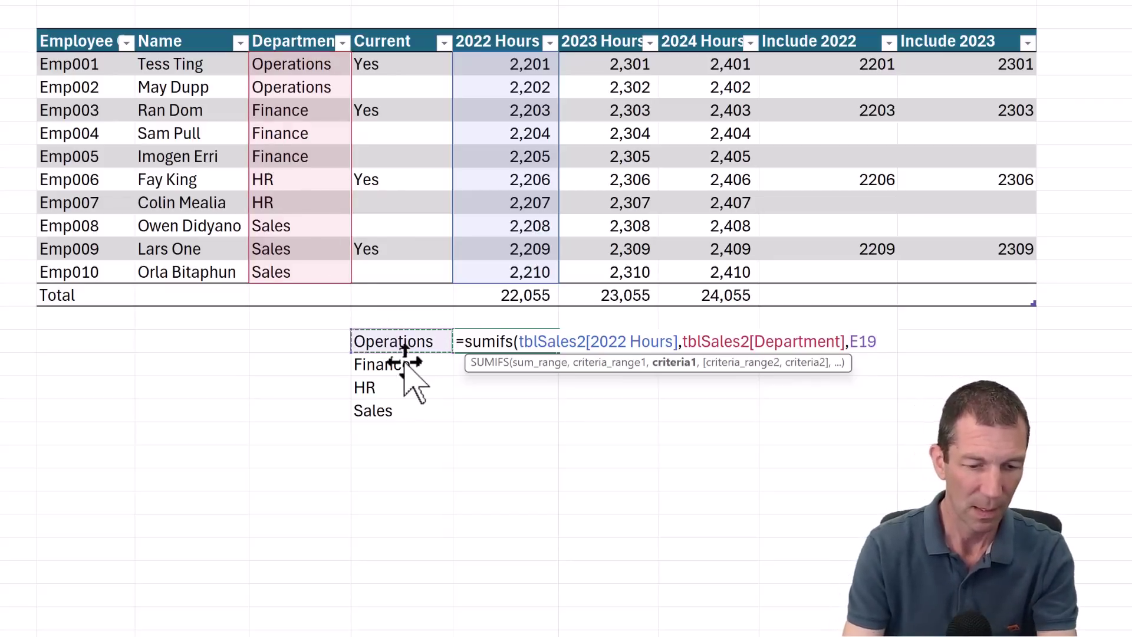
pyautogui.write('#')
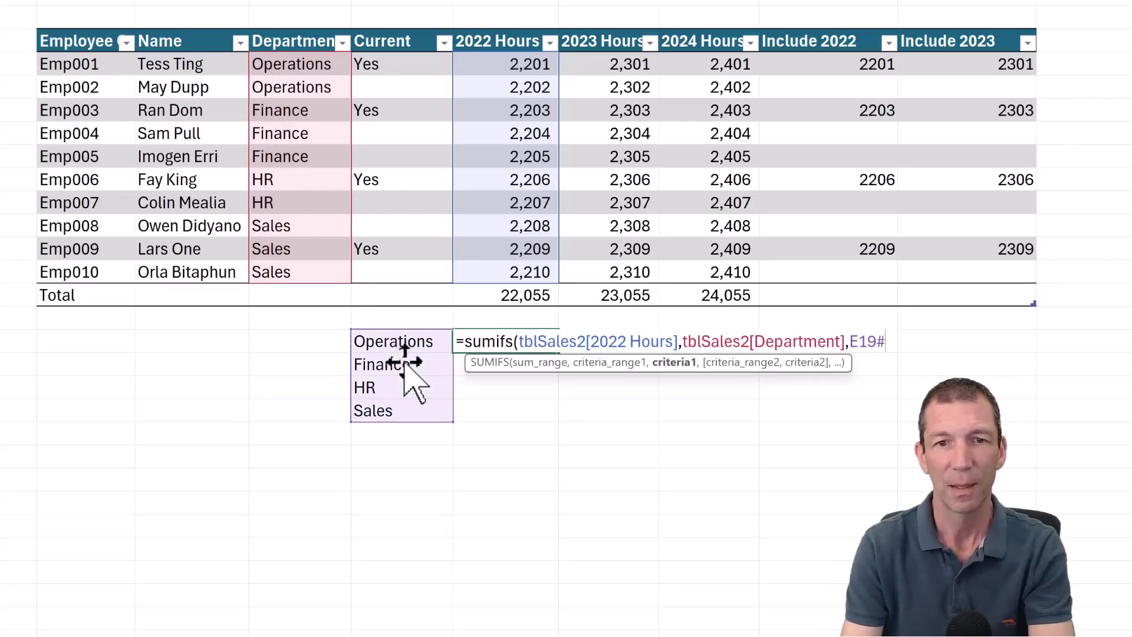
pyautogui.press('Return')
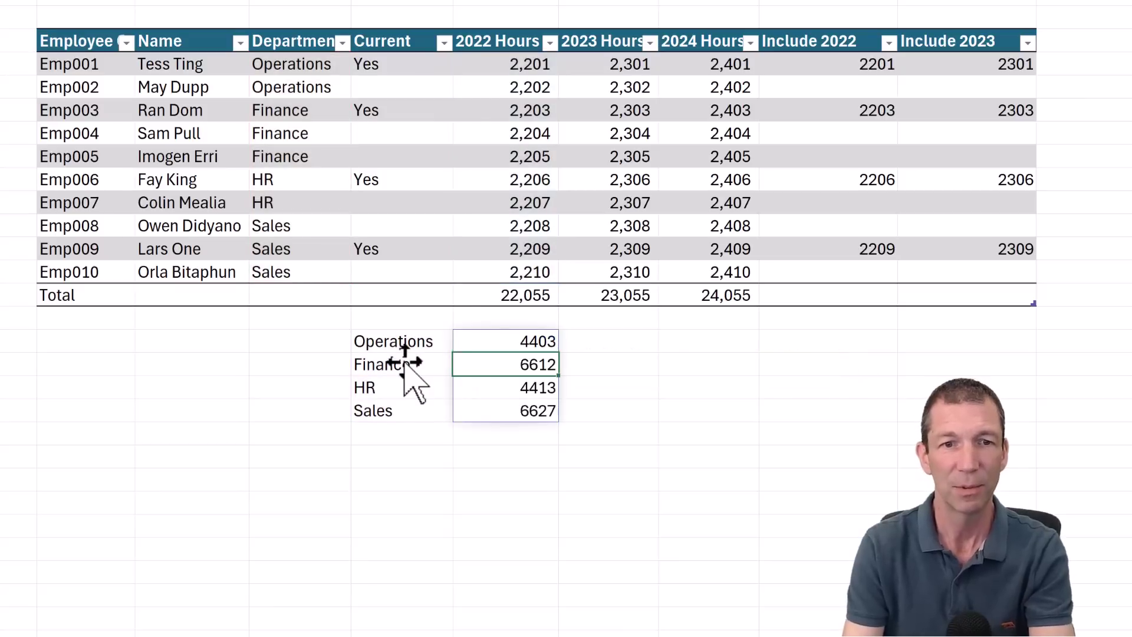
# - Lock the criterion's column as $E19# with F4, then reopen the Operations total formula
pyautogui.doubleClick(528, 342)
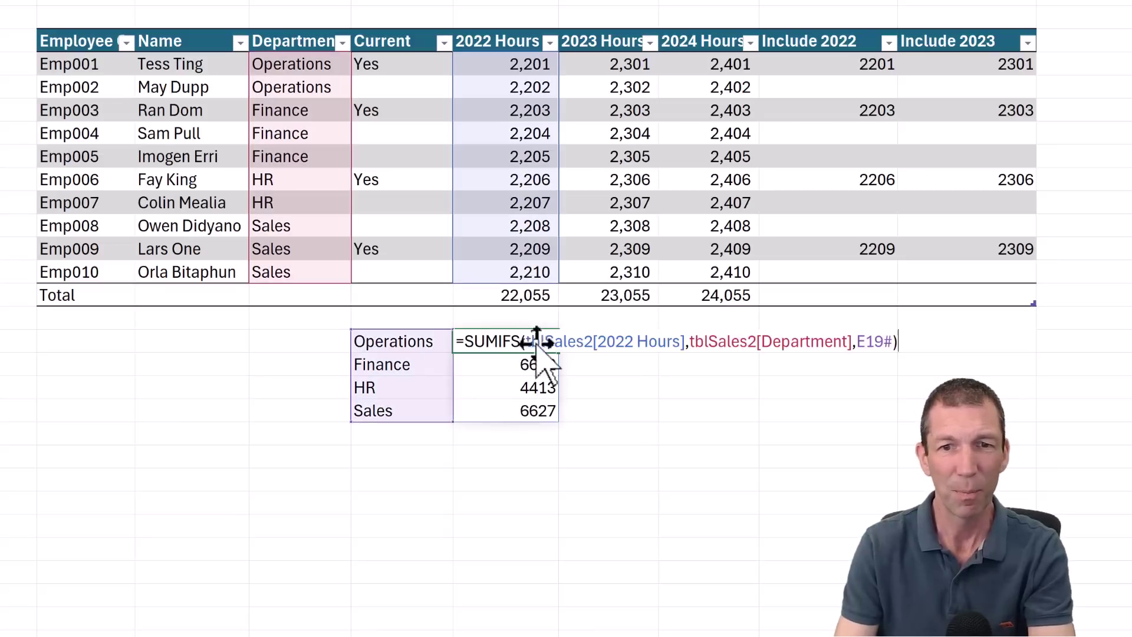
pyautogui.click(862, 341)
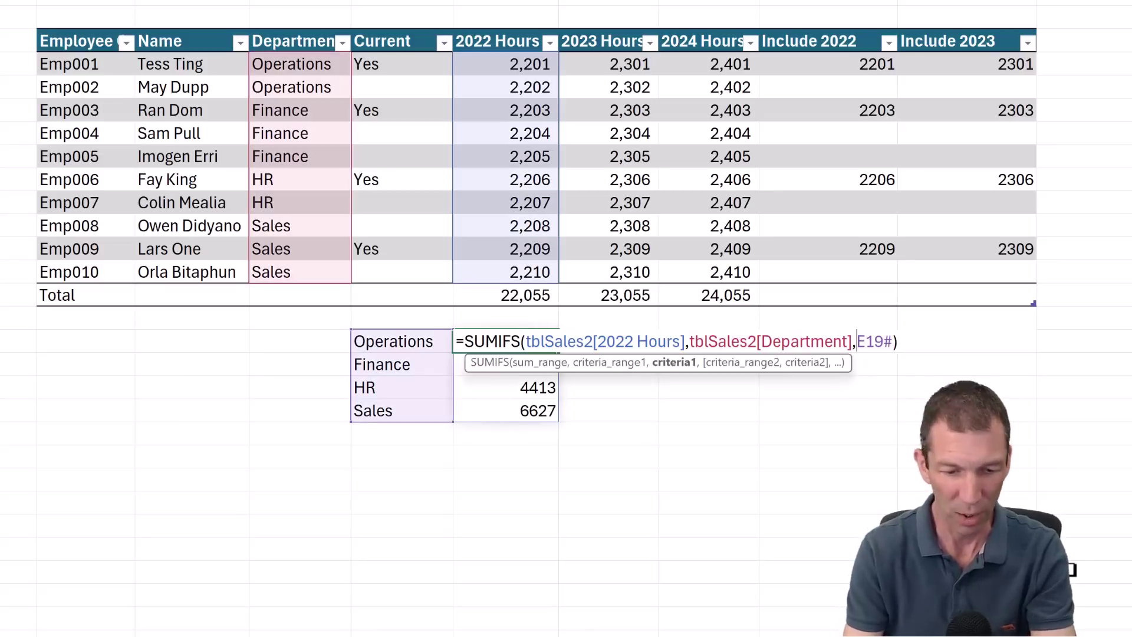
pyautogui.press('F4')
pyautogui.press('F4')
pyautogui.press('F4')
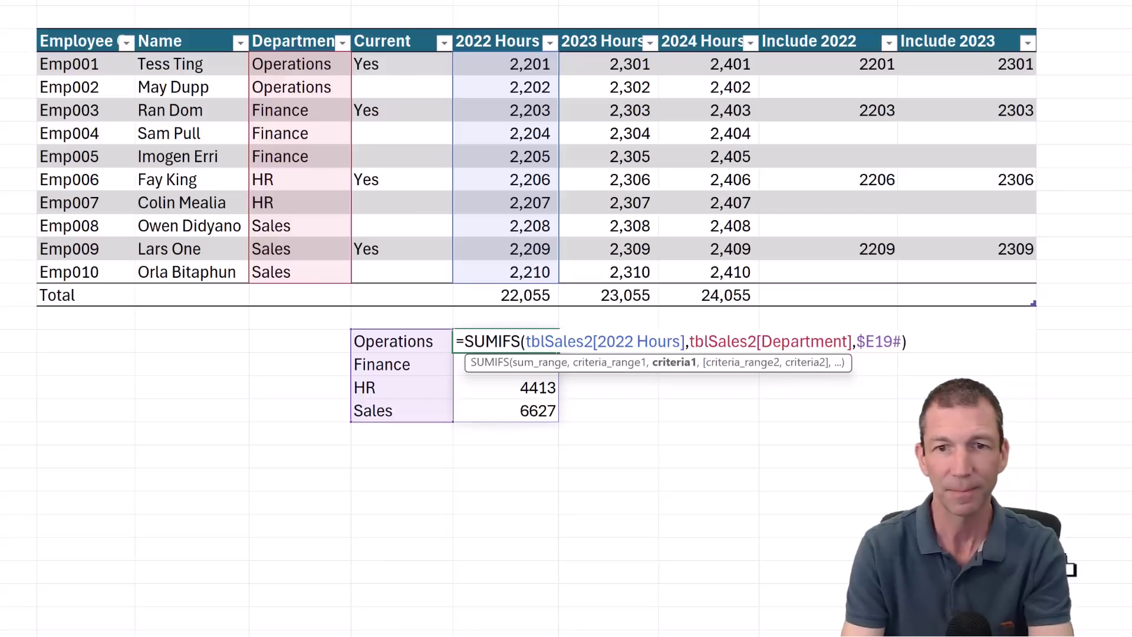
pyautogui.press('Return')
pyautogui.press('Up')
pyautogui.press('Left')
pyautogui.press('Right')
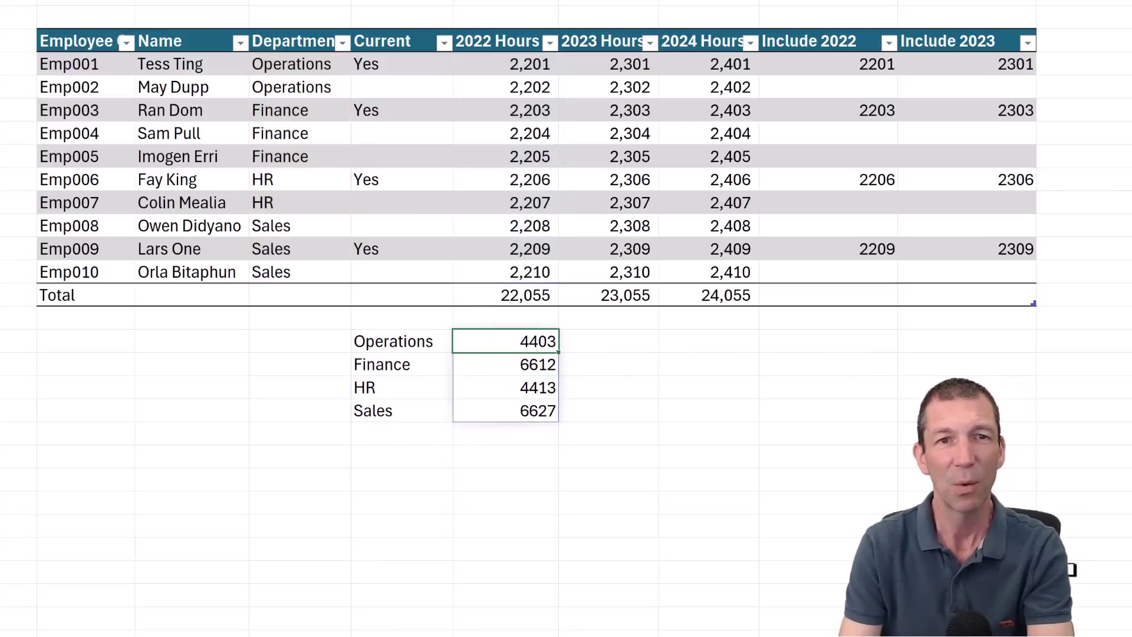
pyautogui.press('F2')
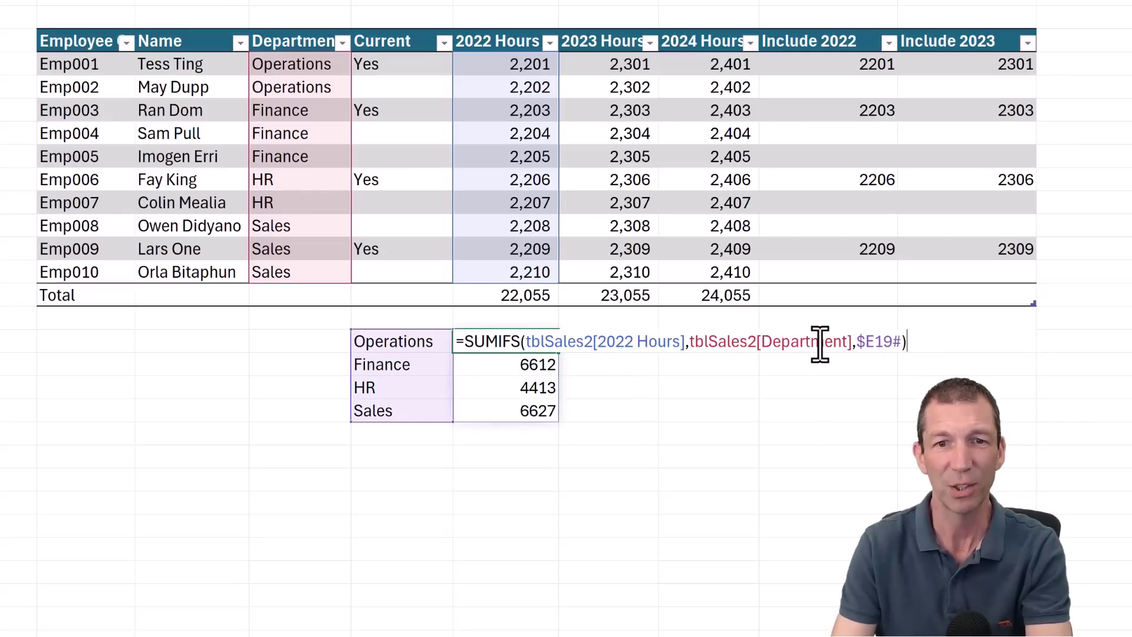
# - Change the criteria range to tblSales2[[Department]:[Department]] so the column stays fixed
pyautogui.click(760, 342)
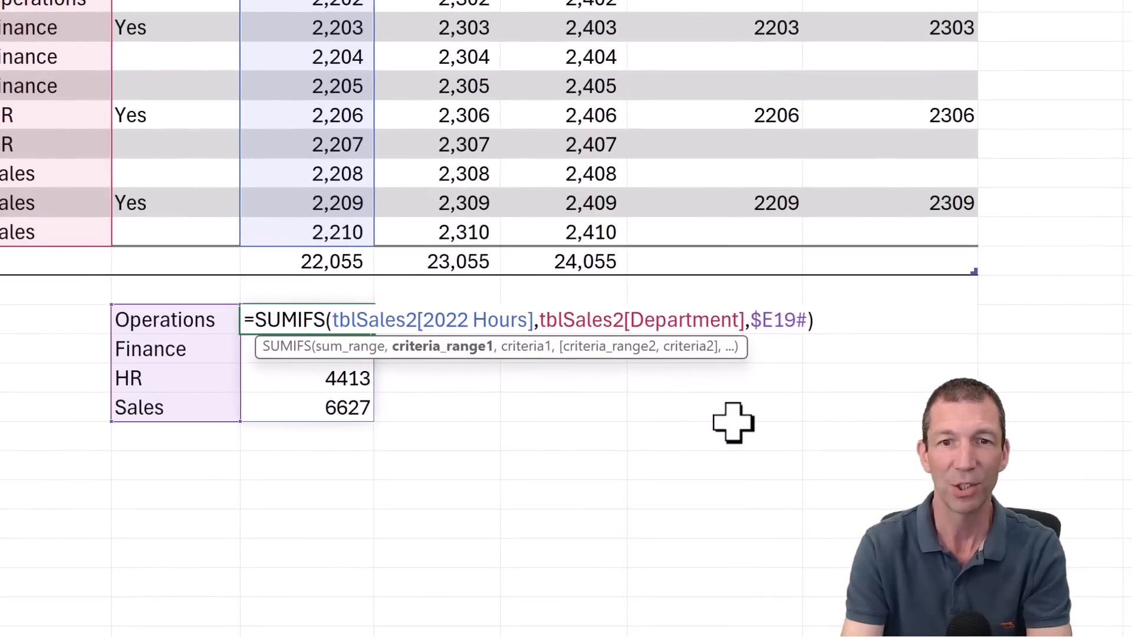
pyautogui.write('[')
pyautogui.press('Right')
pyautogui.press('Right')
pyautogui.press('Right')
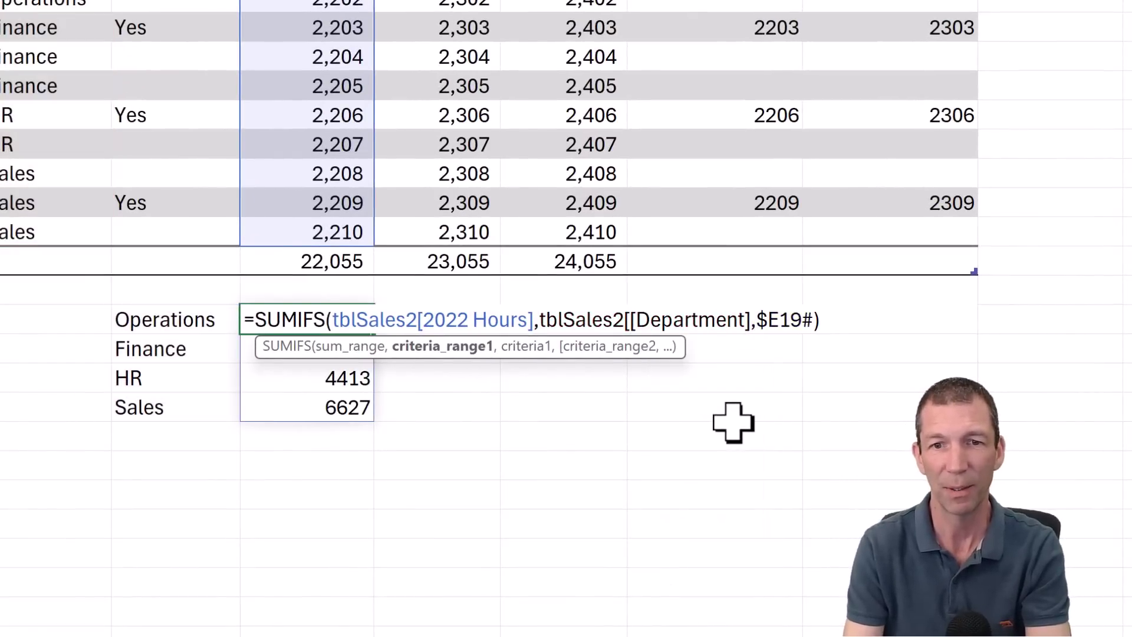
pyautogui.press('Right')
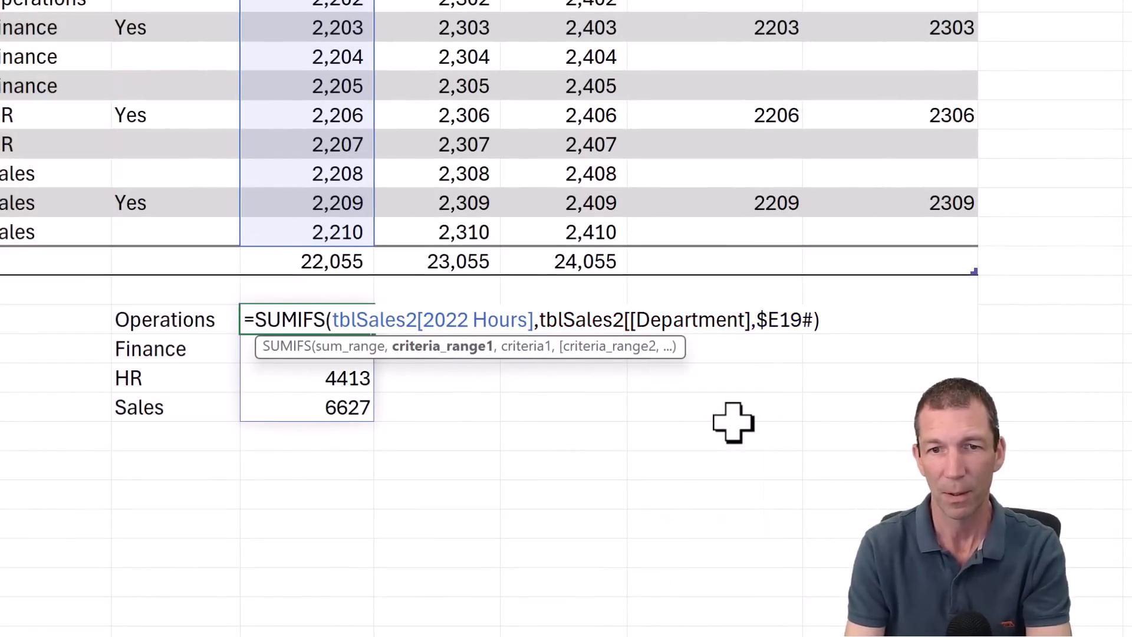
pyautogui.write(':')
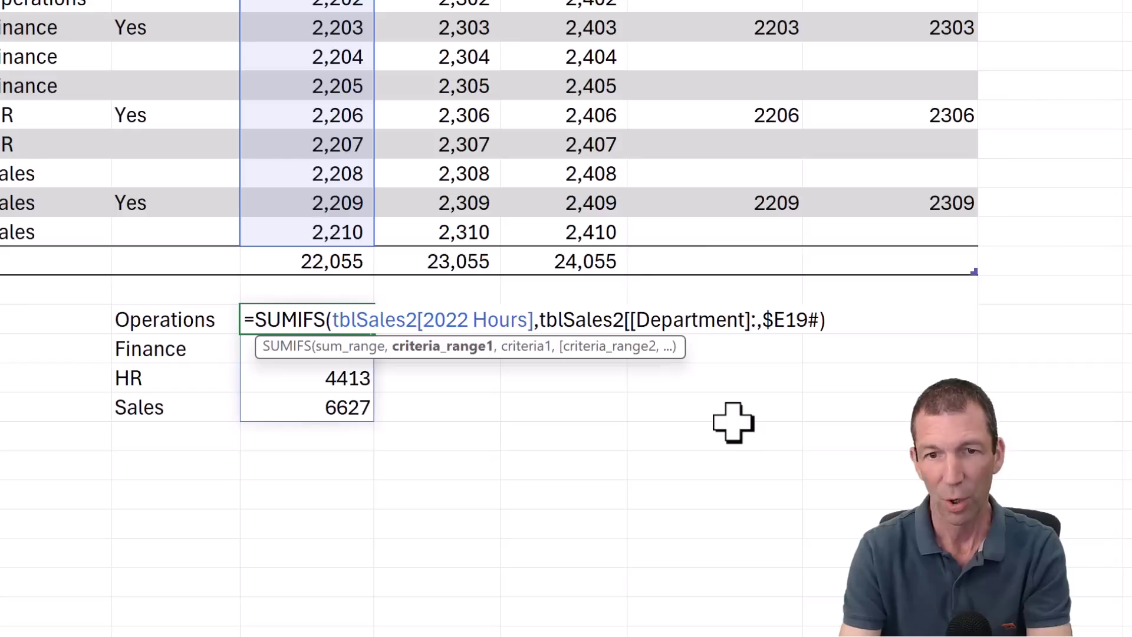
pyautogui.write('[')
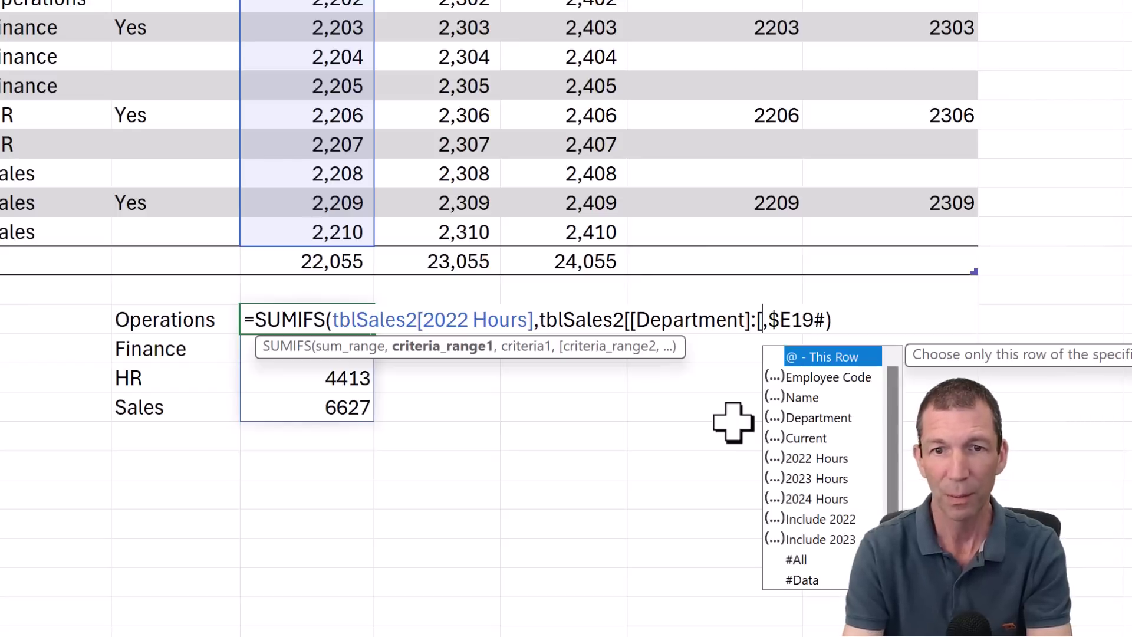
pyautogui.write('d')
pyautogui.press('Tab')
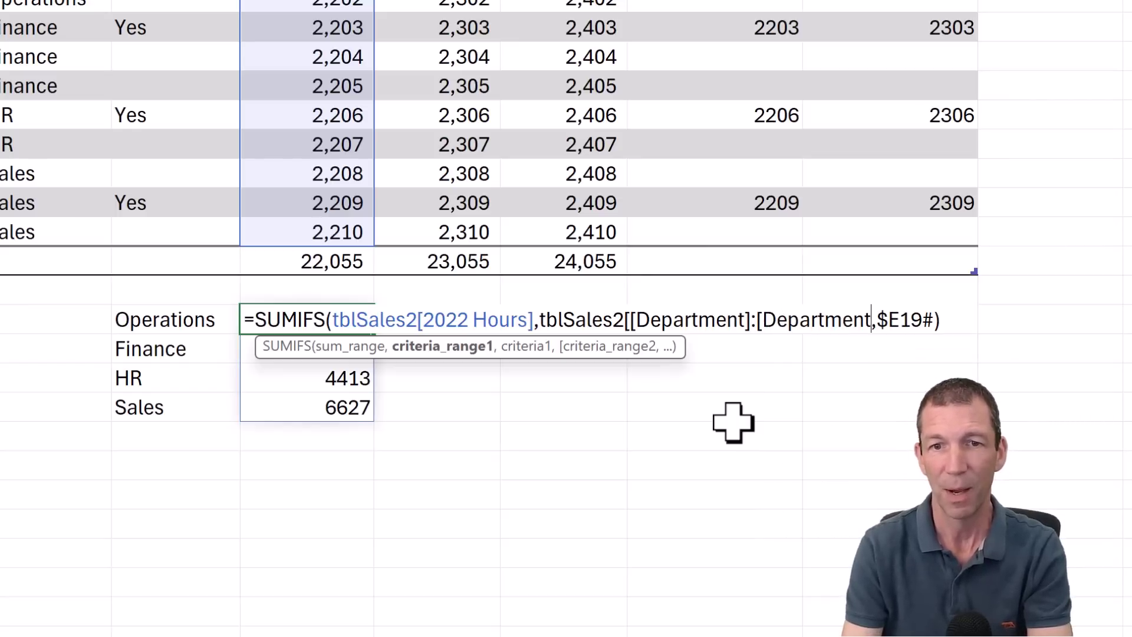
pyautogui.write(']]')
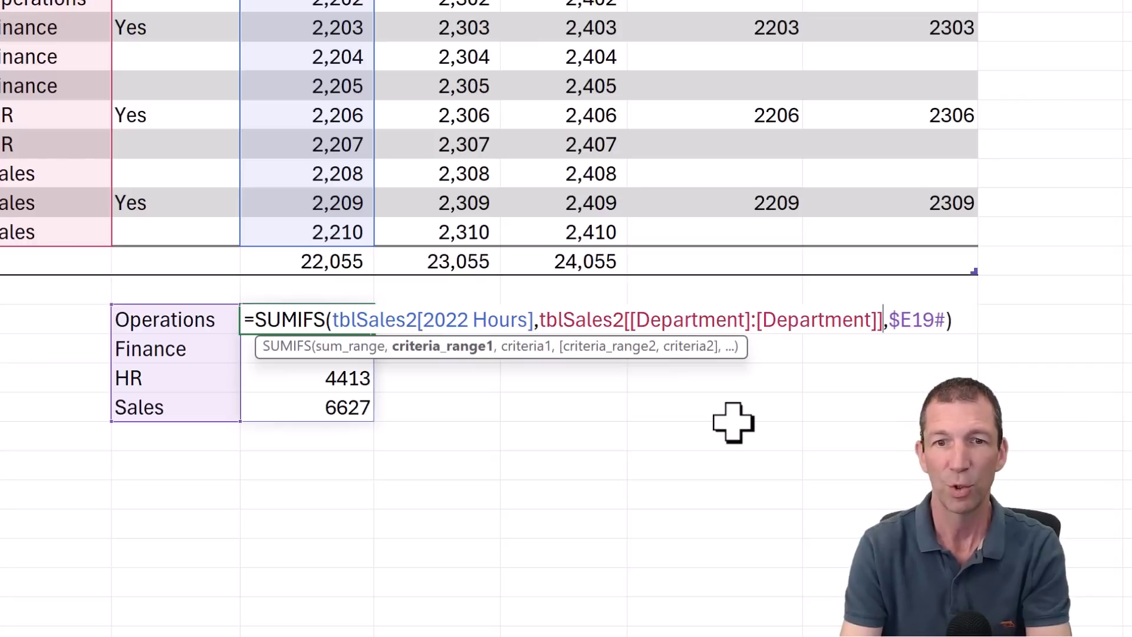
pyautogui.press('Return')
pyautogui.press('Up')
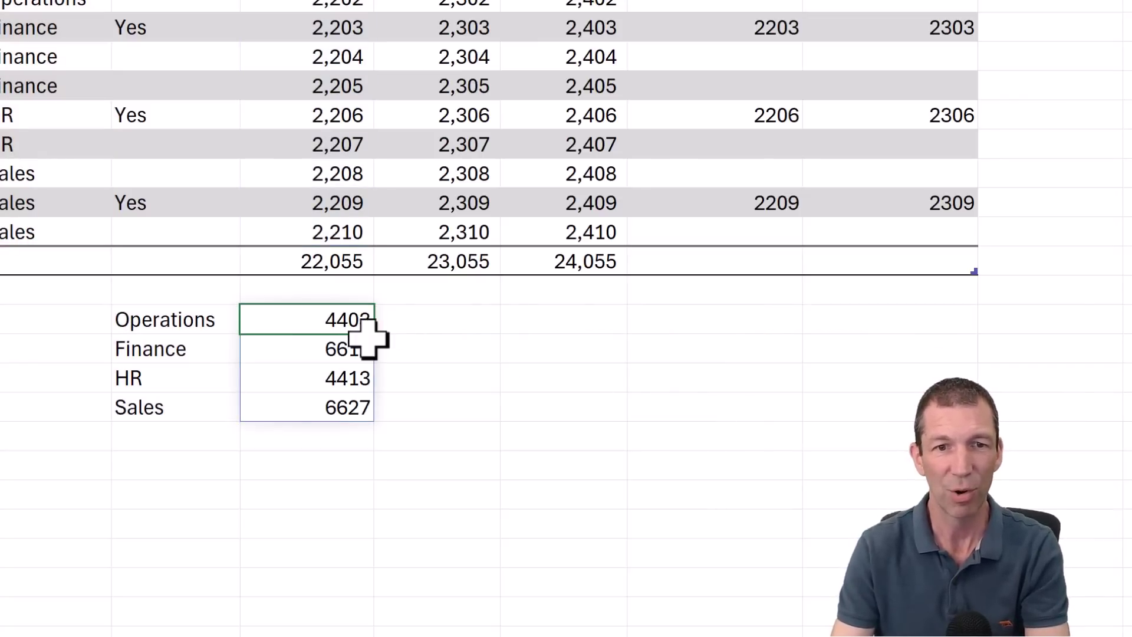
# - Fill the totals formula two columns right for 2023 and 2024 Hours and verify the 2024 formula
pyautogui.moveTo(372, 342); pyautogui.dragTo(616, 322)
pyautogui.click(567, 319)
pyautogui.press('F2')
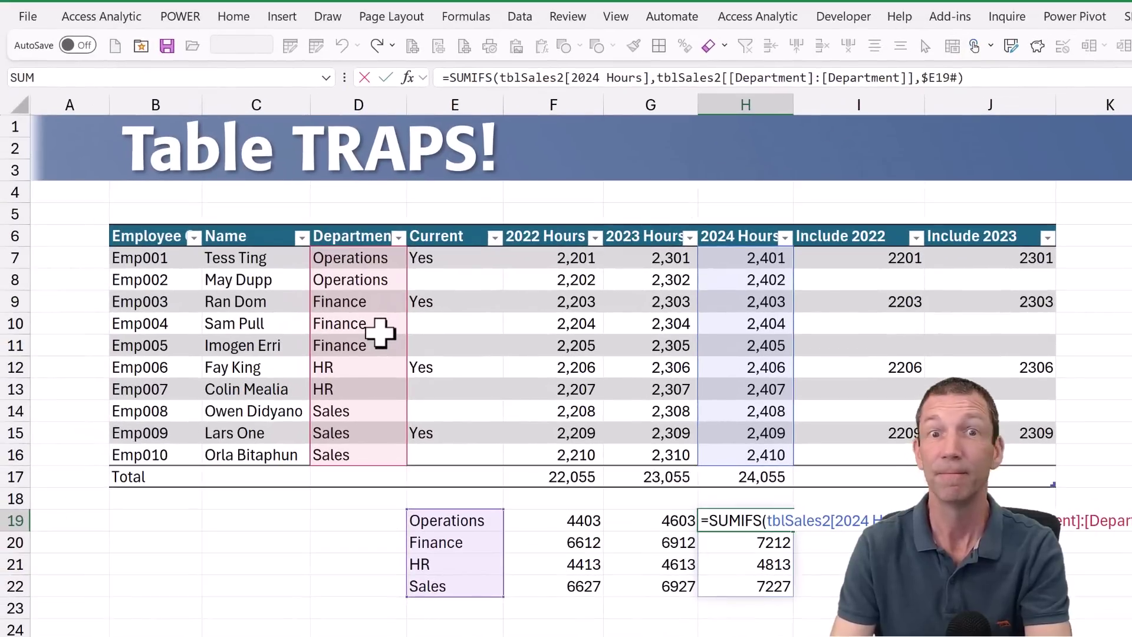
pyautogui.press('Escape')
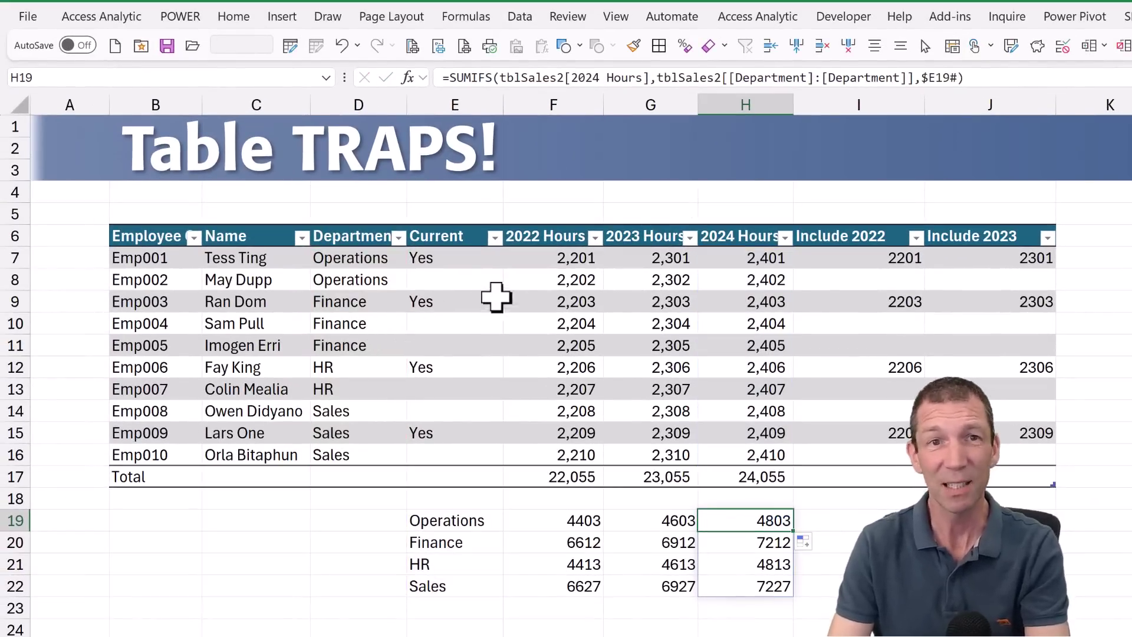
# - Uncheck the fourth employee in the Name filter, dropping totals to 19,851, 20,751 and 21,651
pyautogui.click(508, 295)
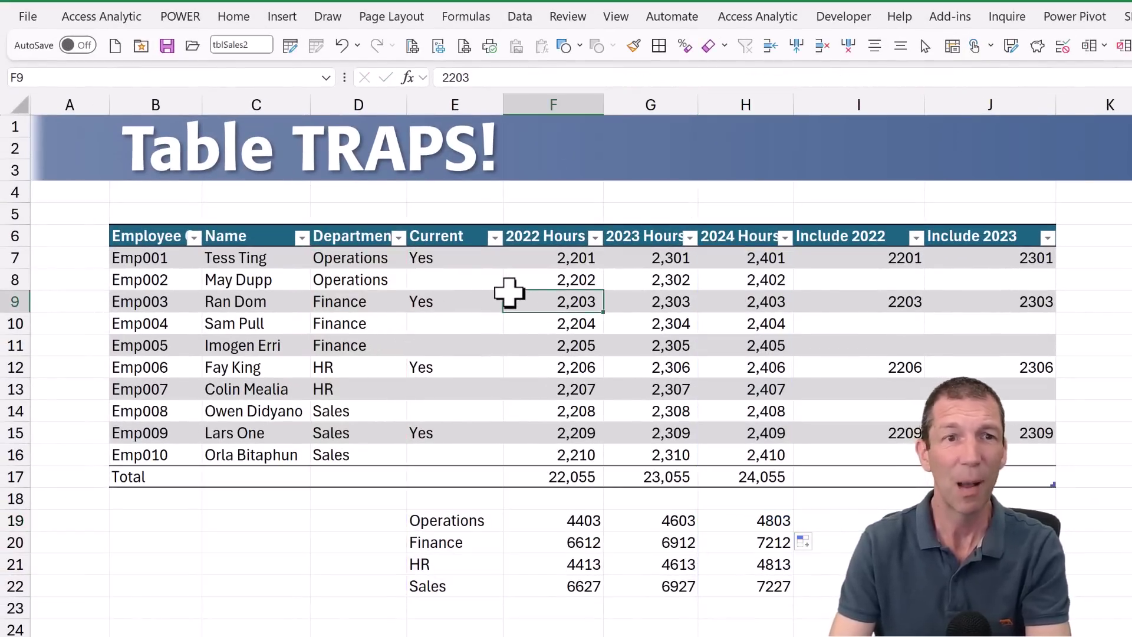
pyautogui.click(358, 323)
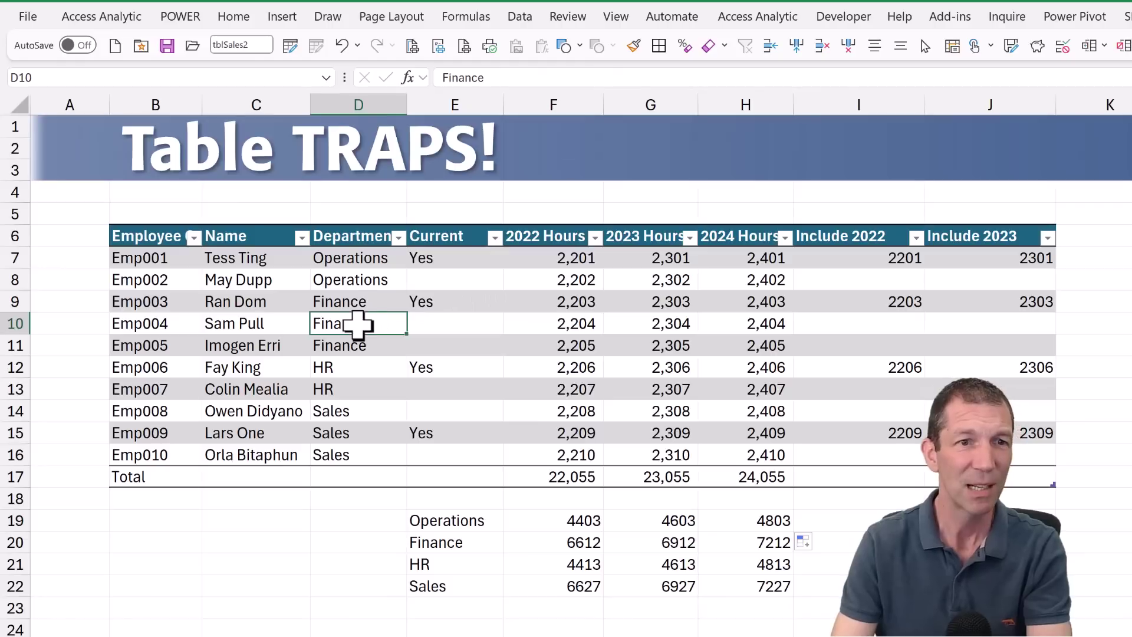
pyautogui.click(279, 321)
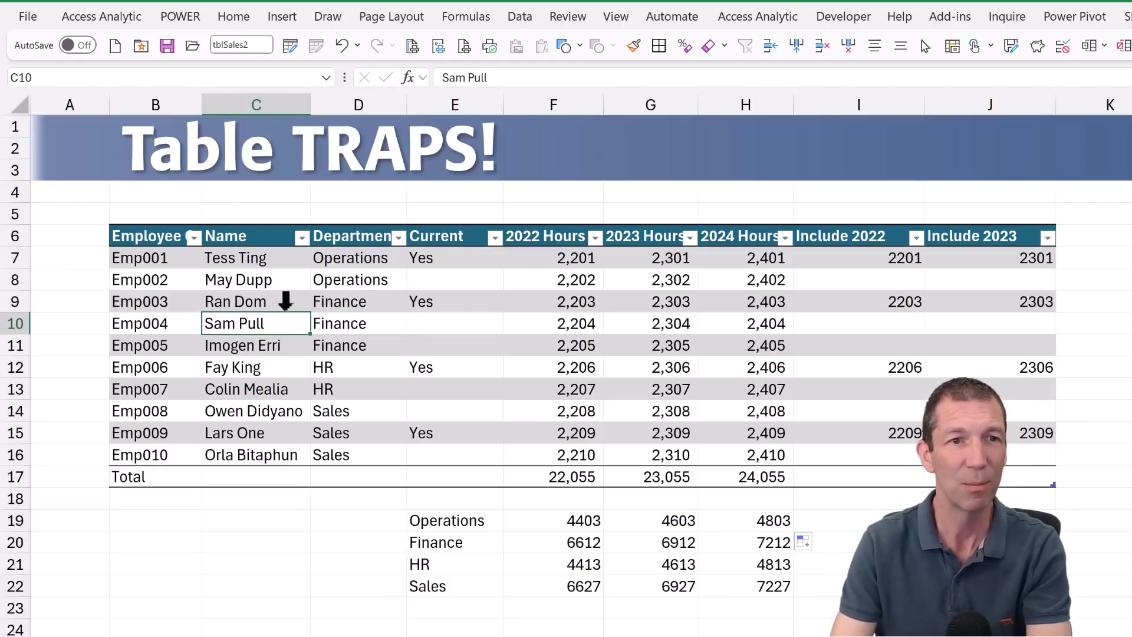
pyautogui.click(312, 240)
pyautogui.click(302, 238)
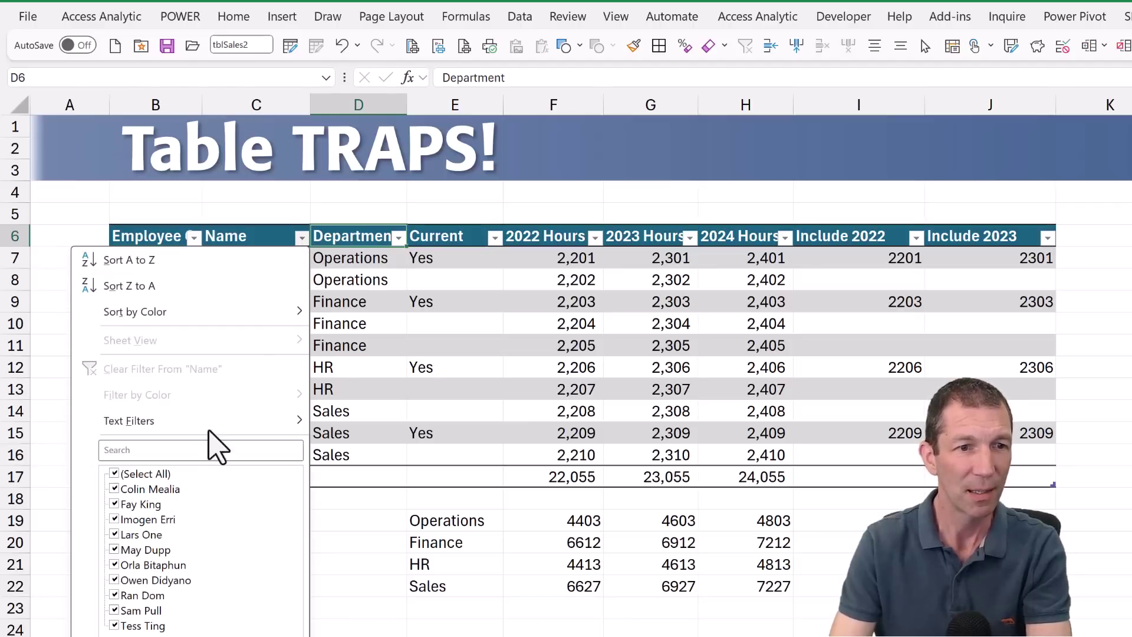
pyautogui.click(125, 611)
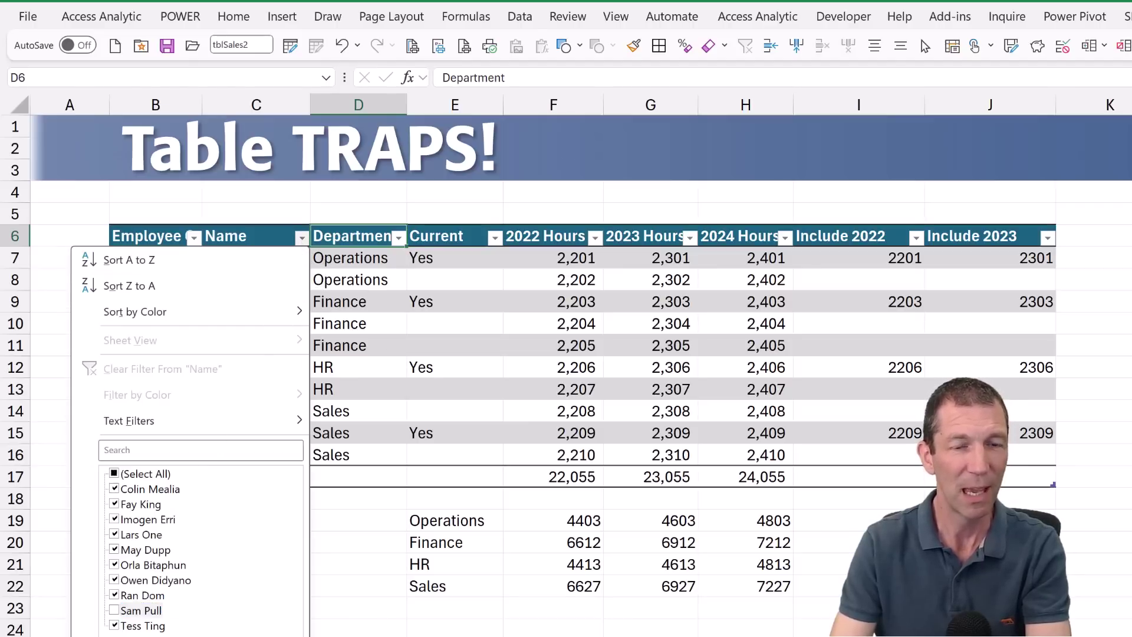
pyautogui.press('Return')
pyautogui.click(584, 304)
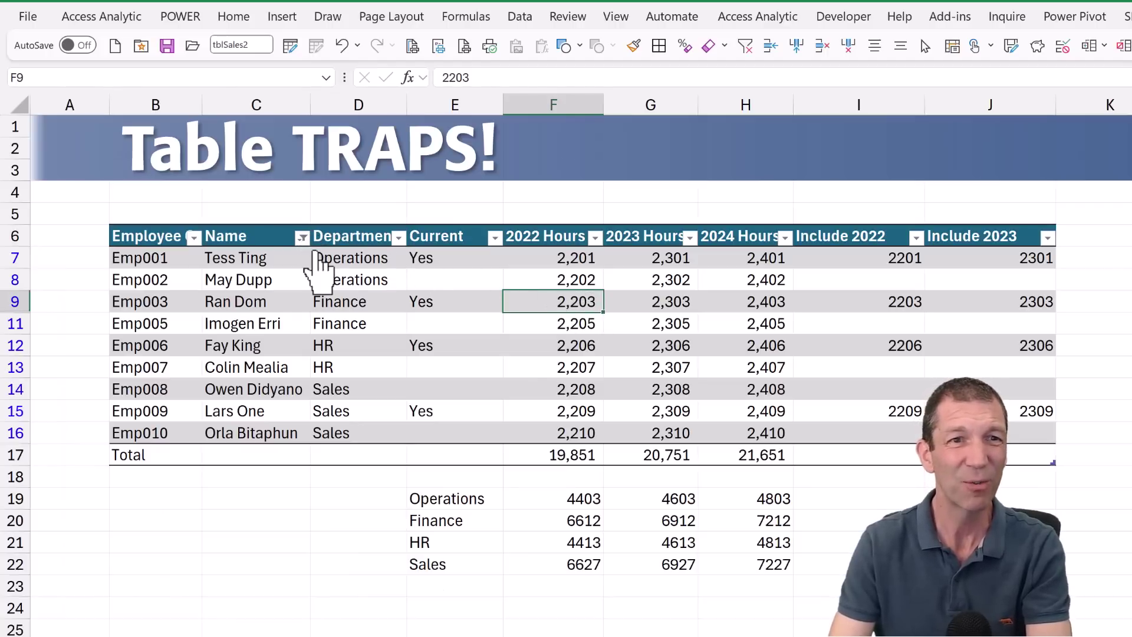
# - Move the Quick Access Toolbar into the title area from its right-click options
pyautogui.moveTo(318, 269)
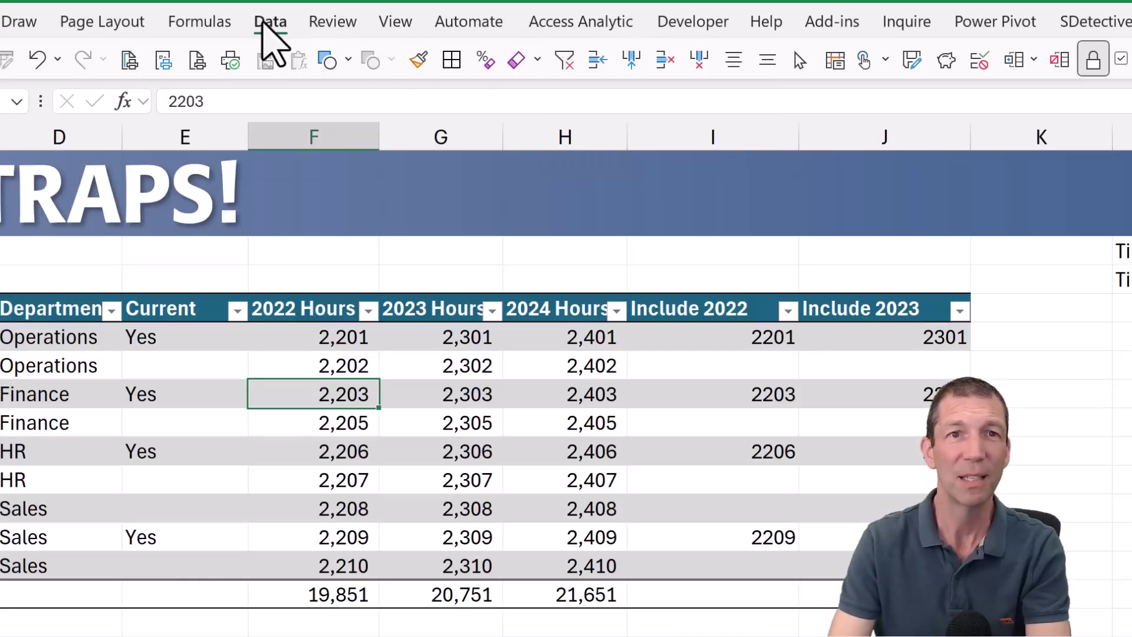
pyautogui.click(263, 23)
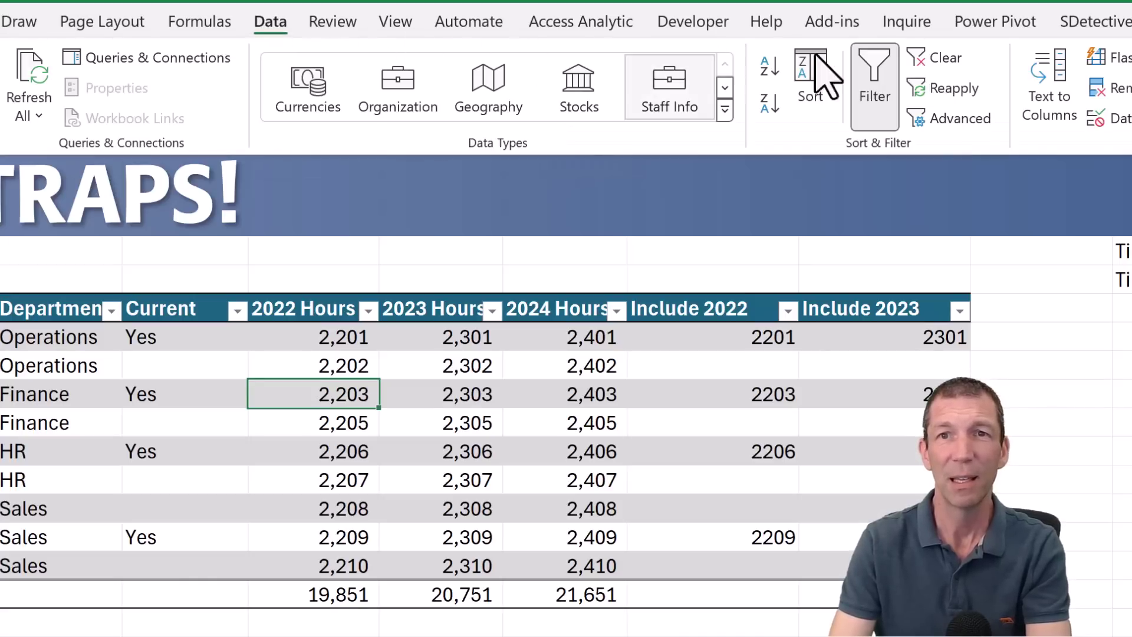
pyautogui.rightClick(939, 62)
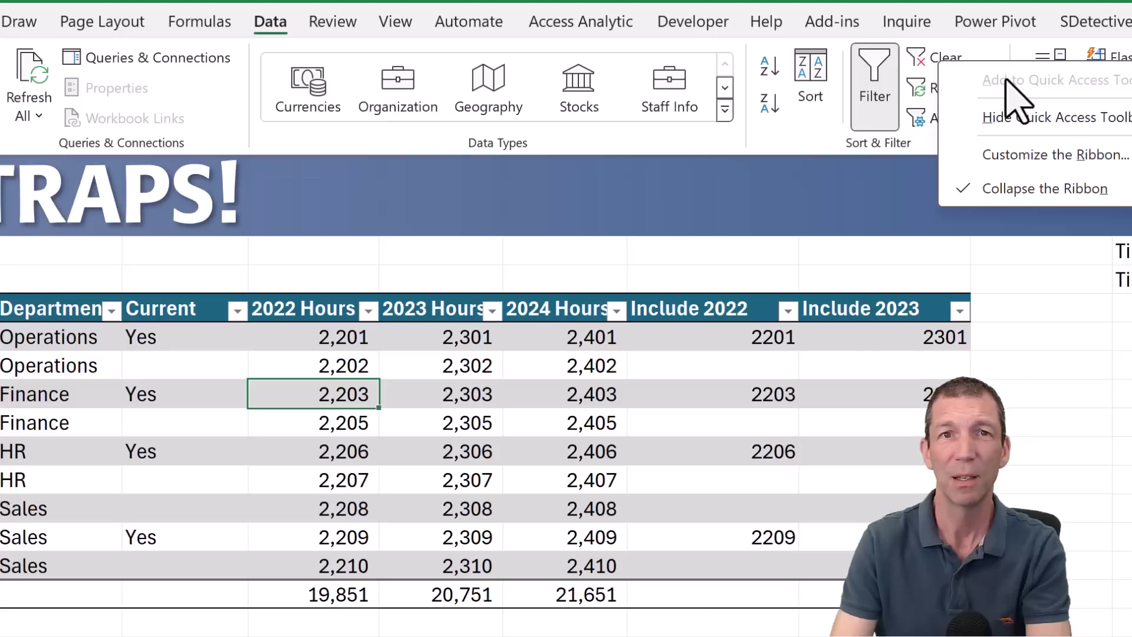
pyautogui.click(1003, 13)
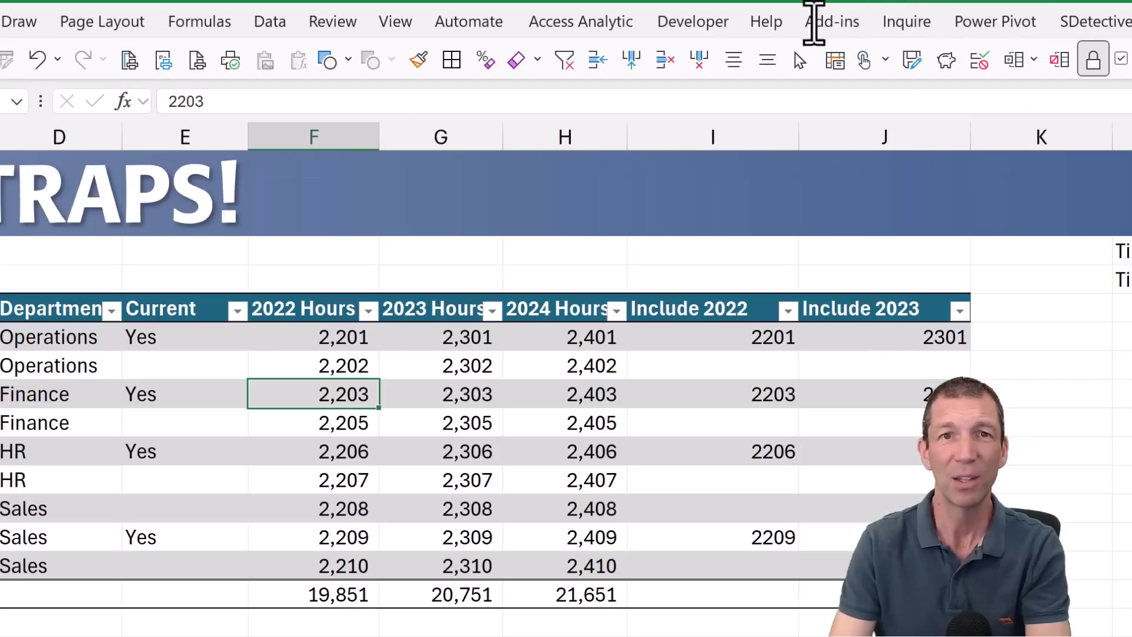
pyautogui.rightClick(580, 63)
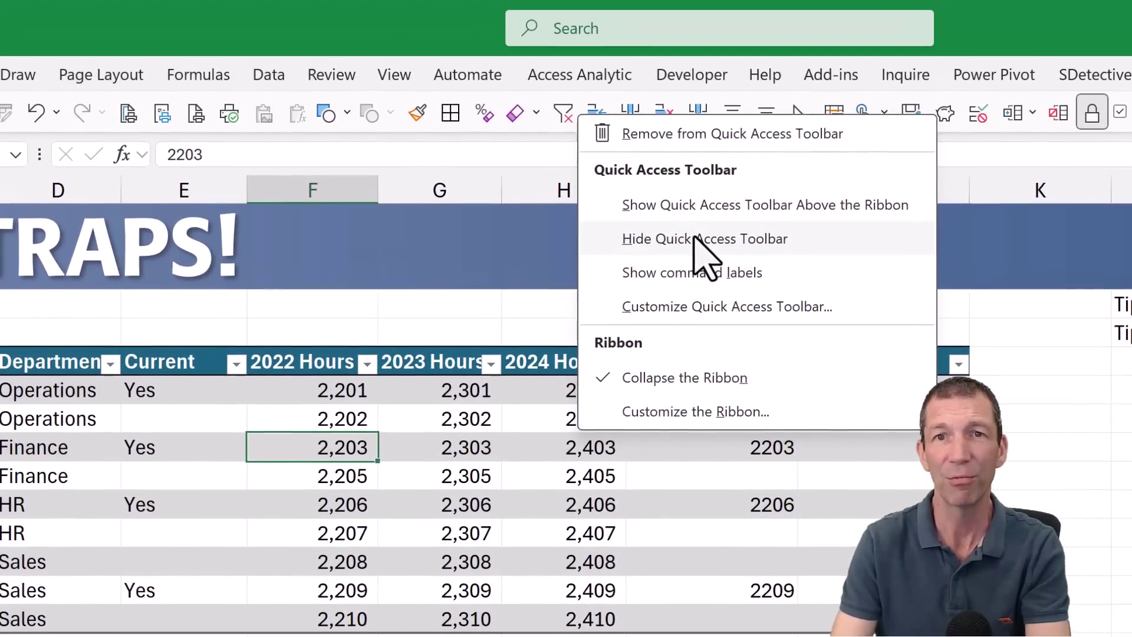
pyautogui.click(715, 207)
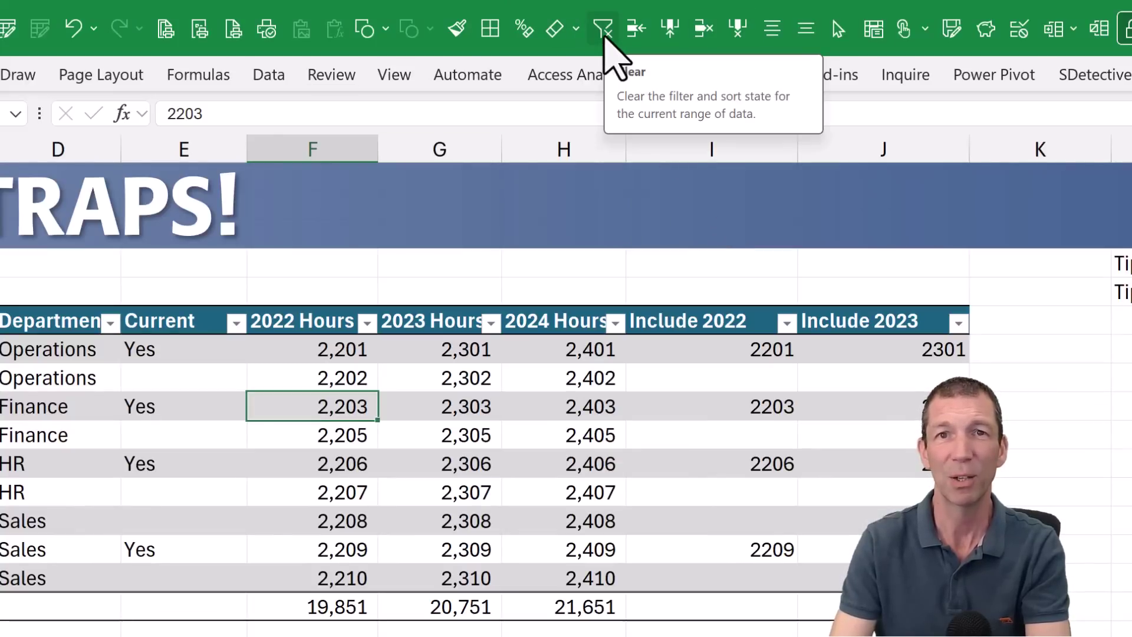
# - Return the Quick Access Toolbar to its usual place and clear the Name filter there
pyautogui.rightClick(606, 36)
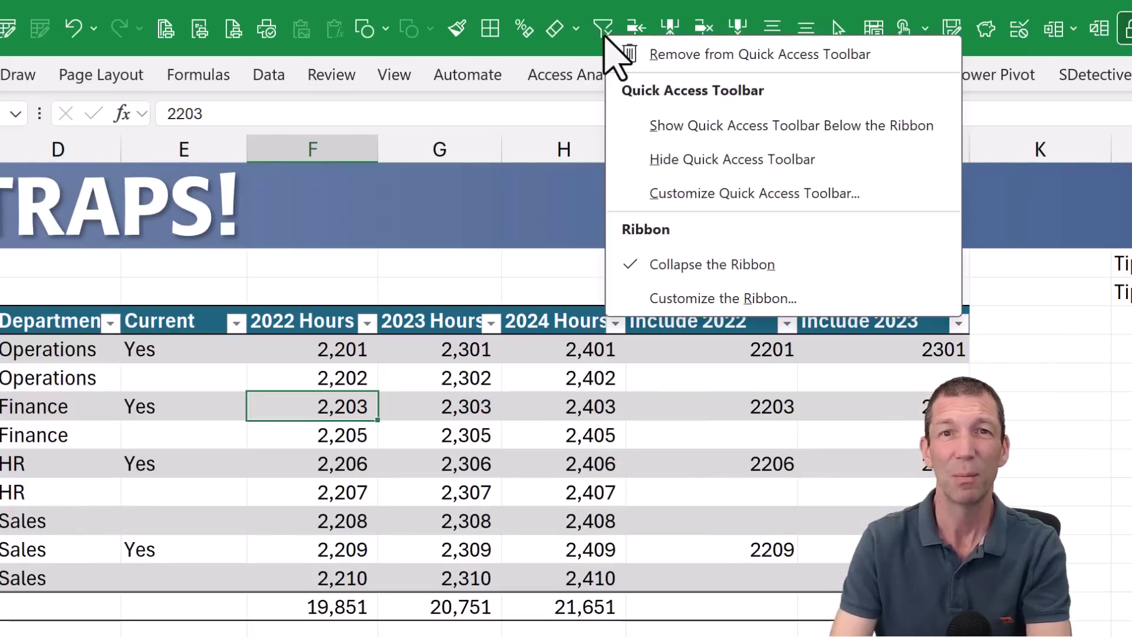
pyautogui.click(693, 123)
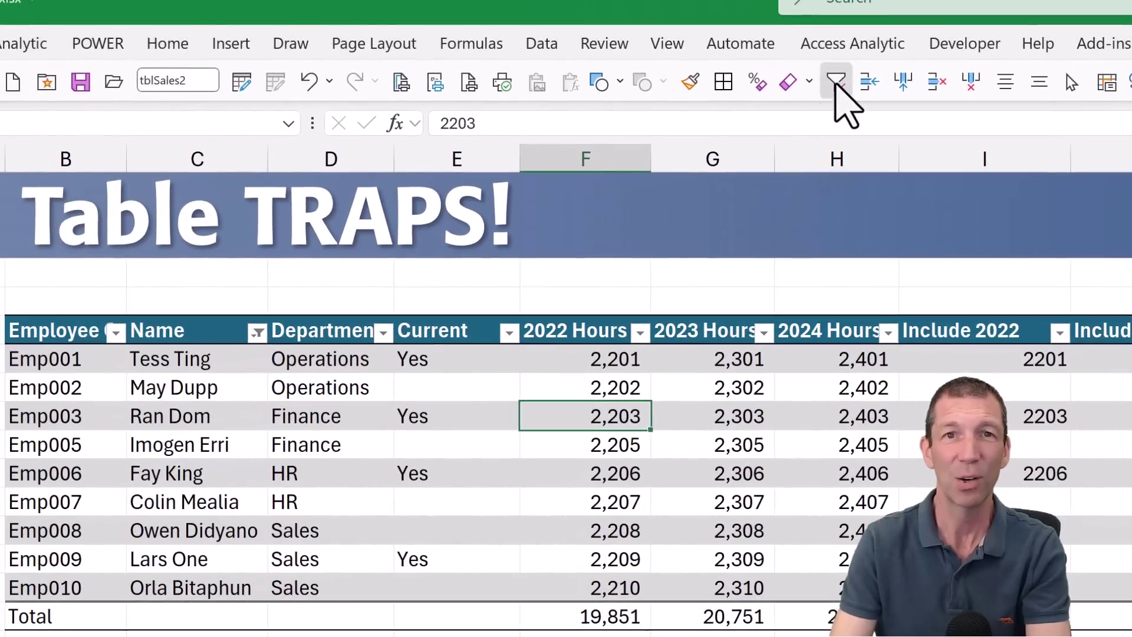
pyautogui.click(835, 83)
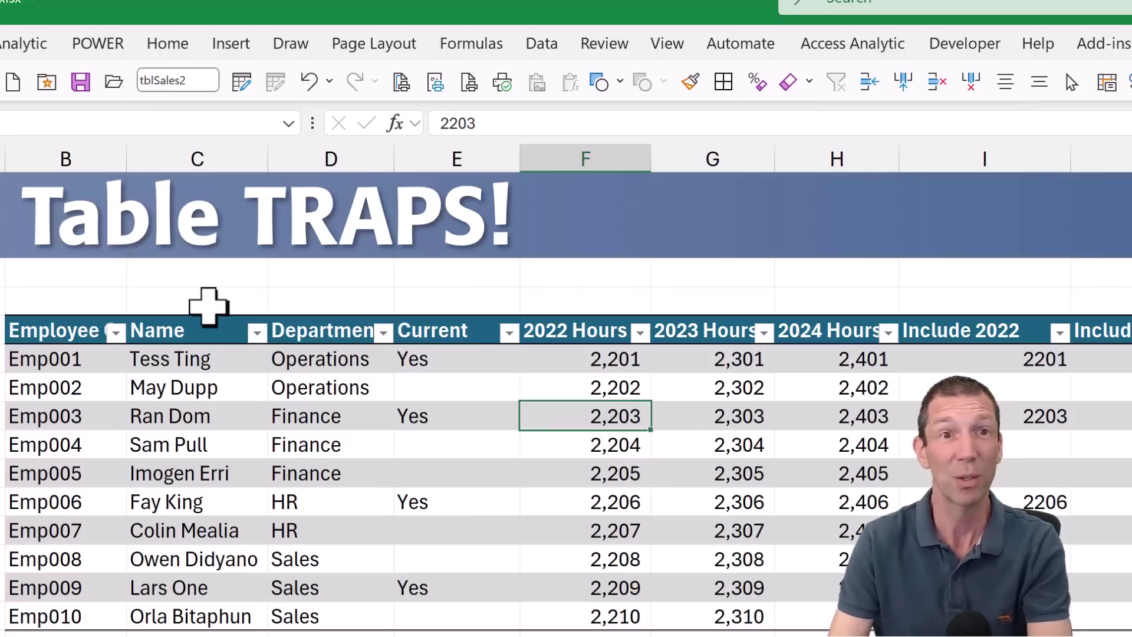
pyautogui.click(74, 298)
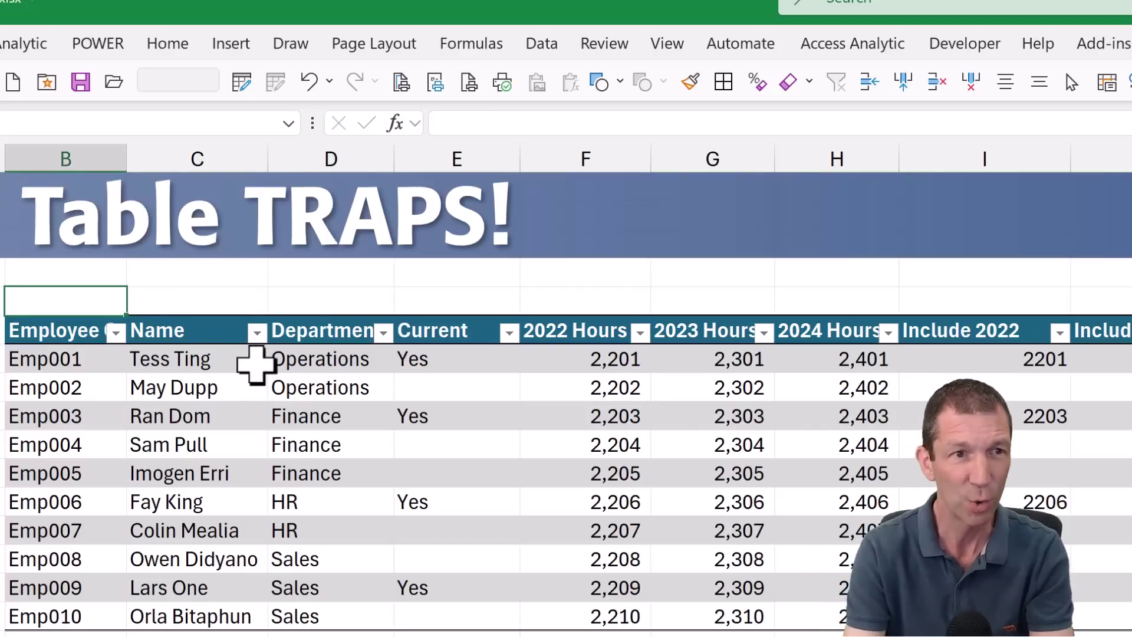
pyautogui.write('isfiltered')
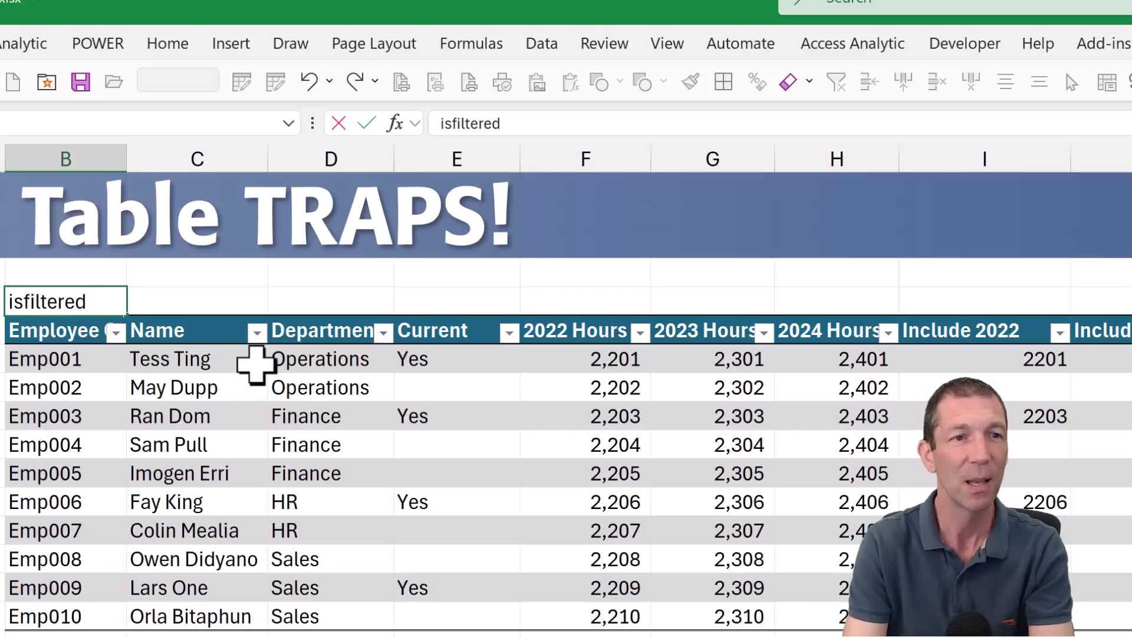
pyautogui.press('space')
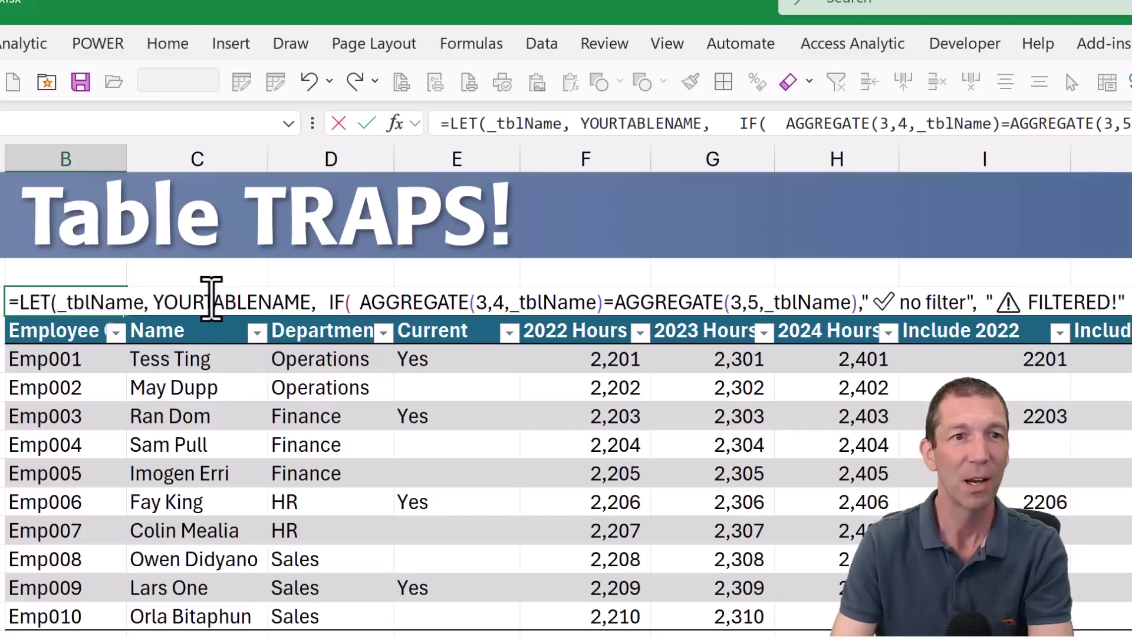
pyautogui.doubleClick(211, 297)
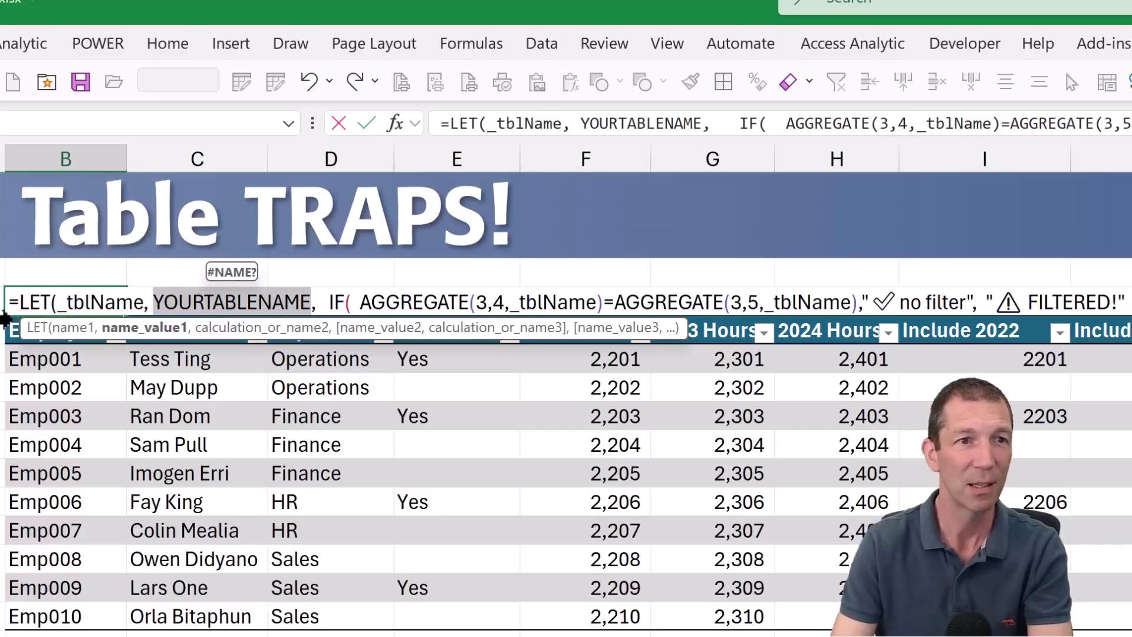
pyautogui.click(6, 321)
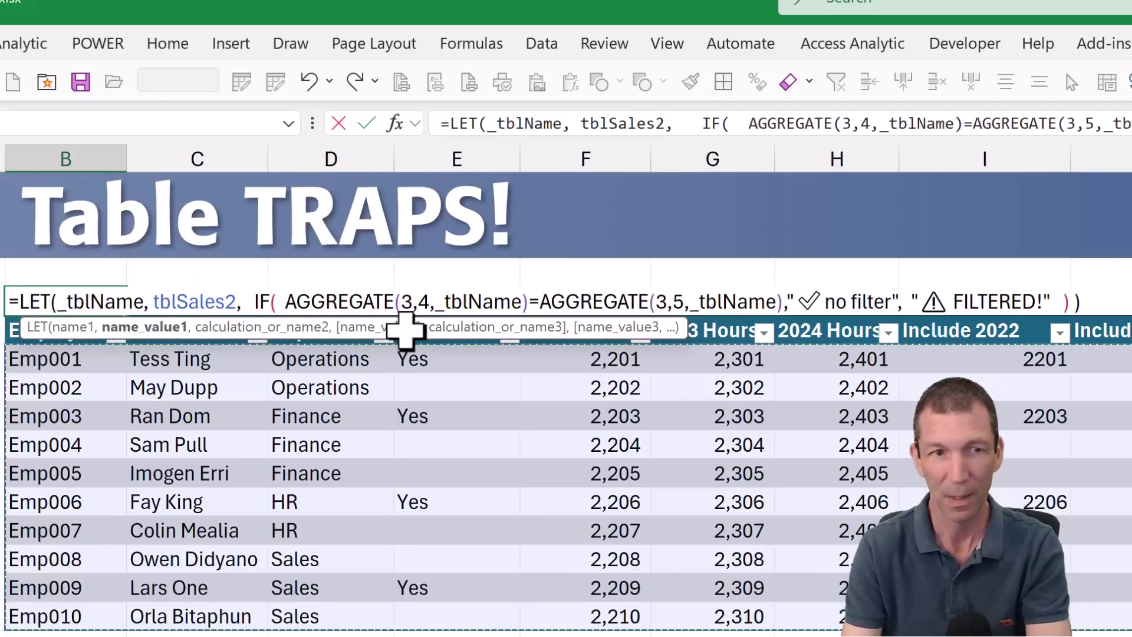
pyautogui.press('Return')
pyautogui.press('Up')
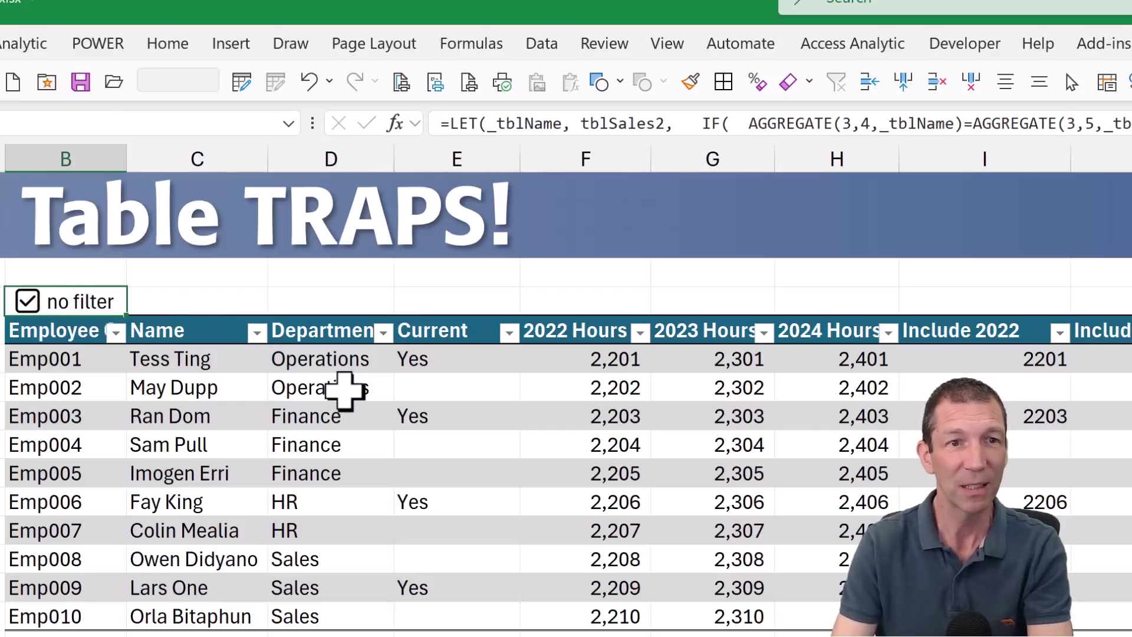
# - Filter the table by an Operations cell's value, leaving two rows, and open the FILTERED! check formula
pyautogui.rightClick(364, 391)
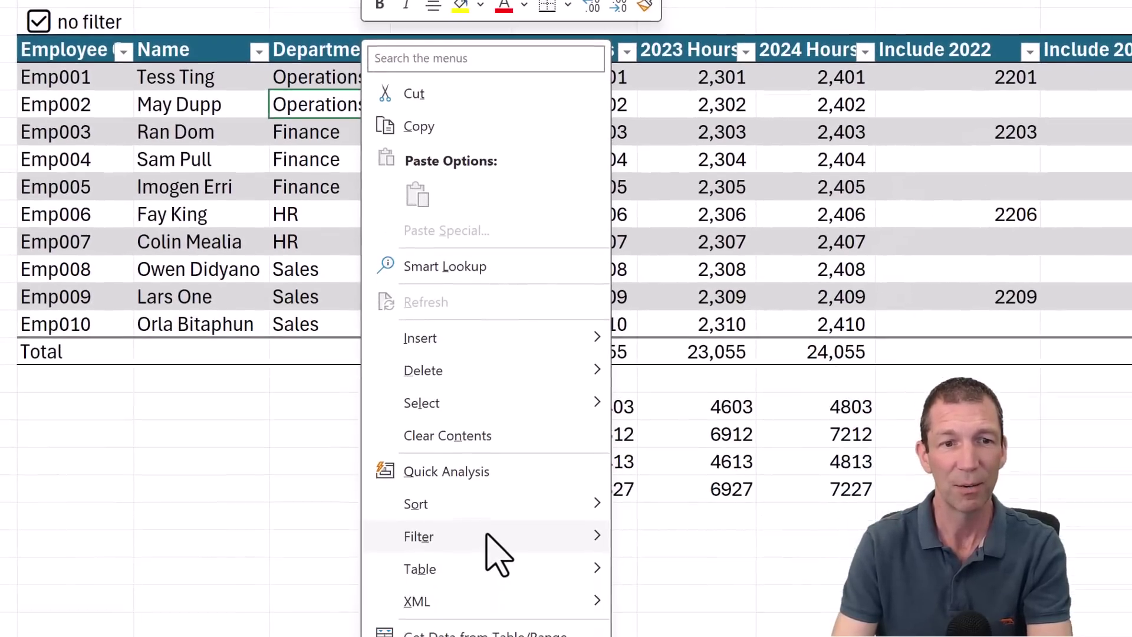
pyautogui.moveTo(493, 529)
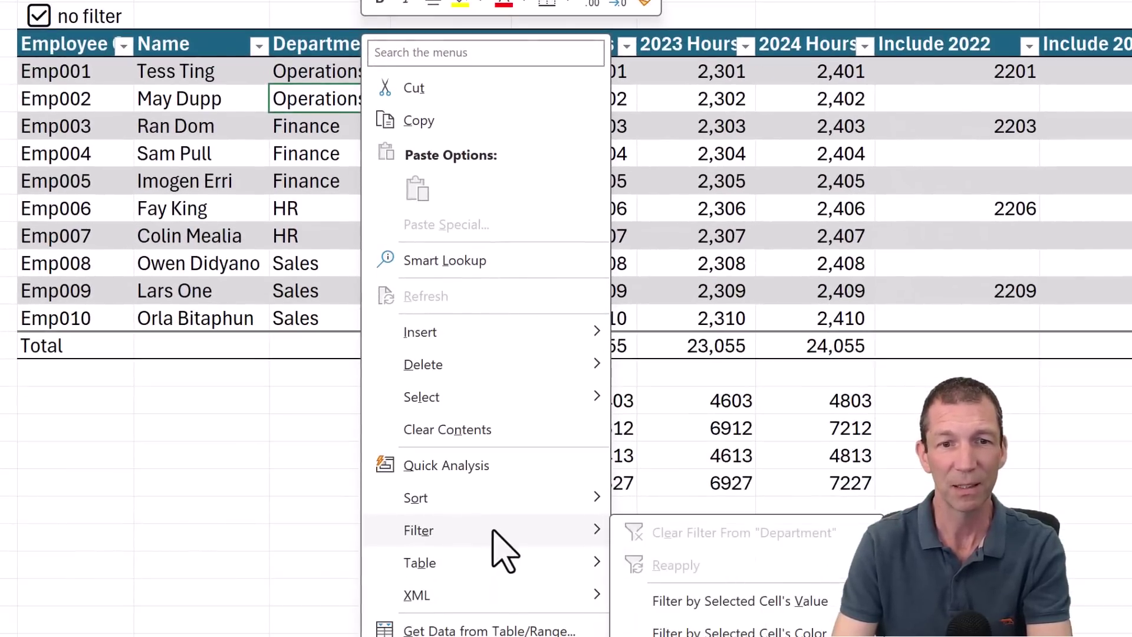
pyautogui.click(684, 602)
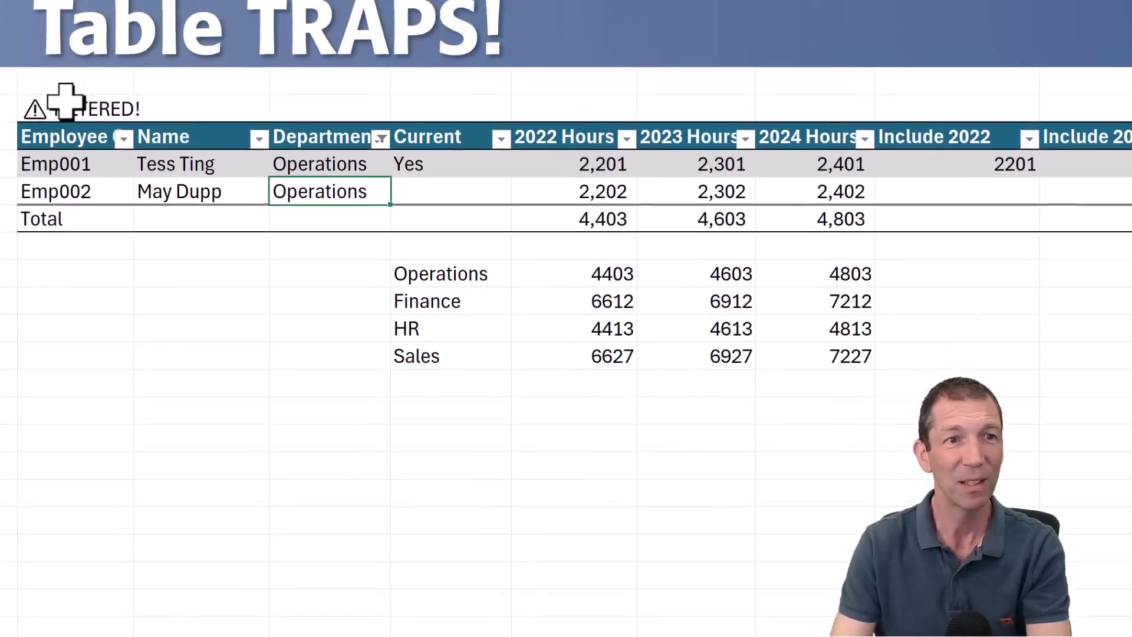
pyautogui.click(66, 122)
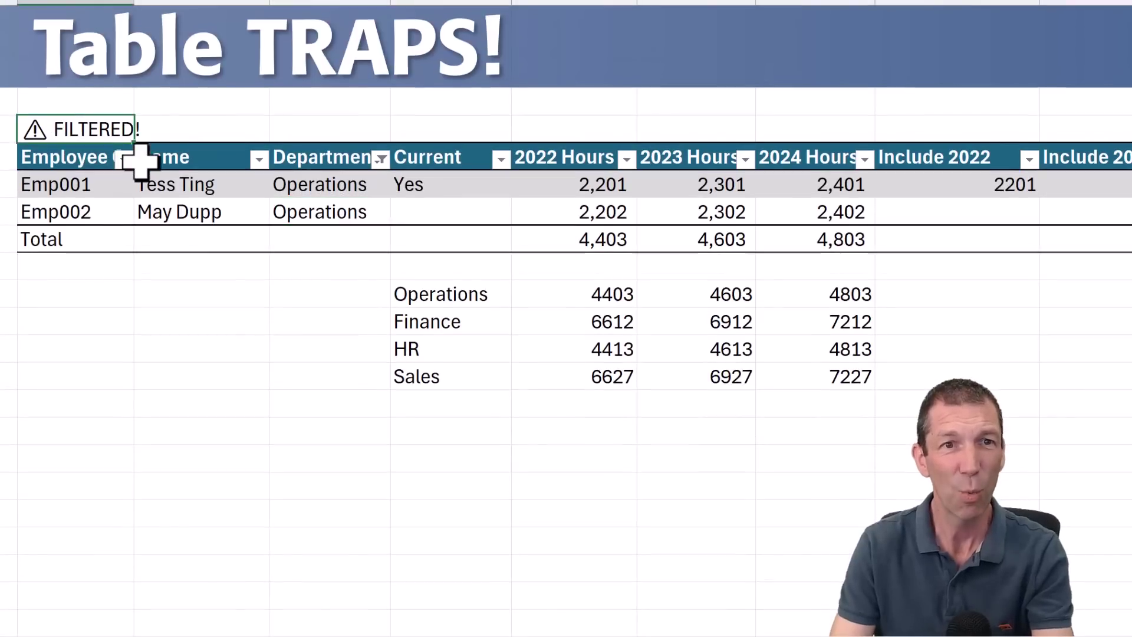
pyautogui.press('F2')
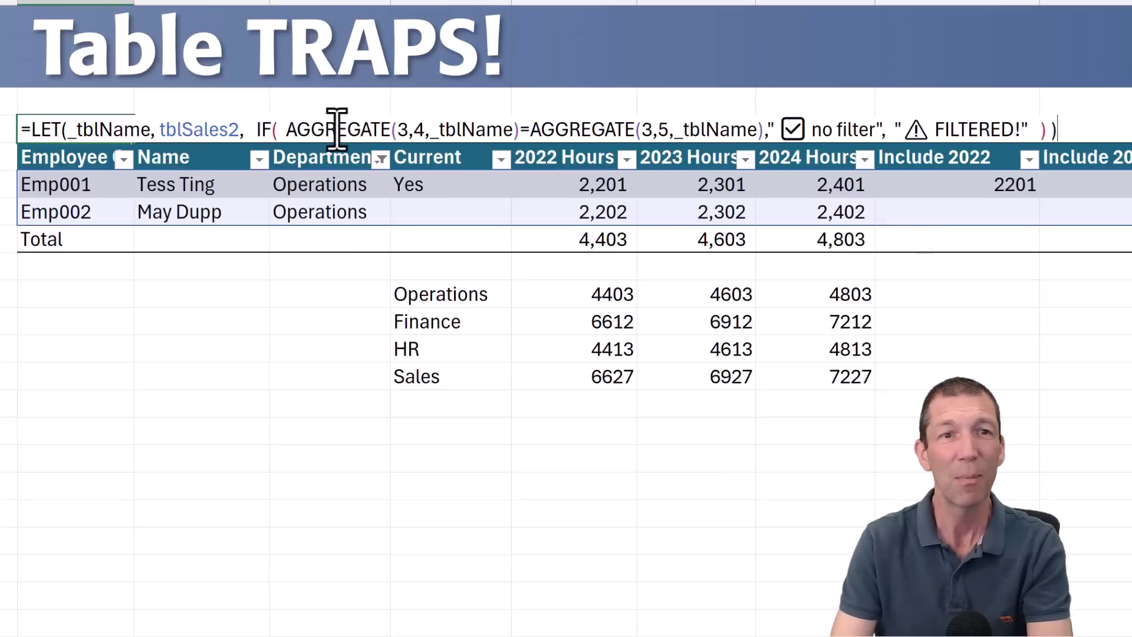
pyautogui.click(398, 129)
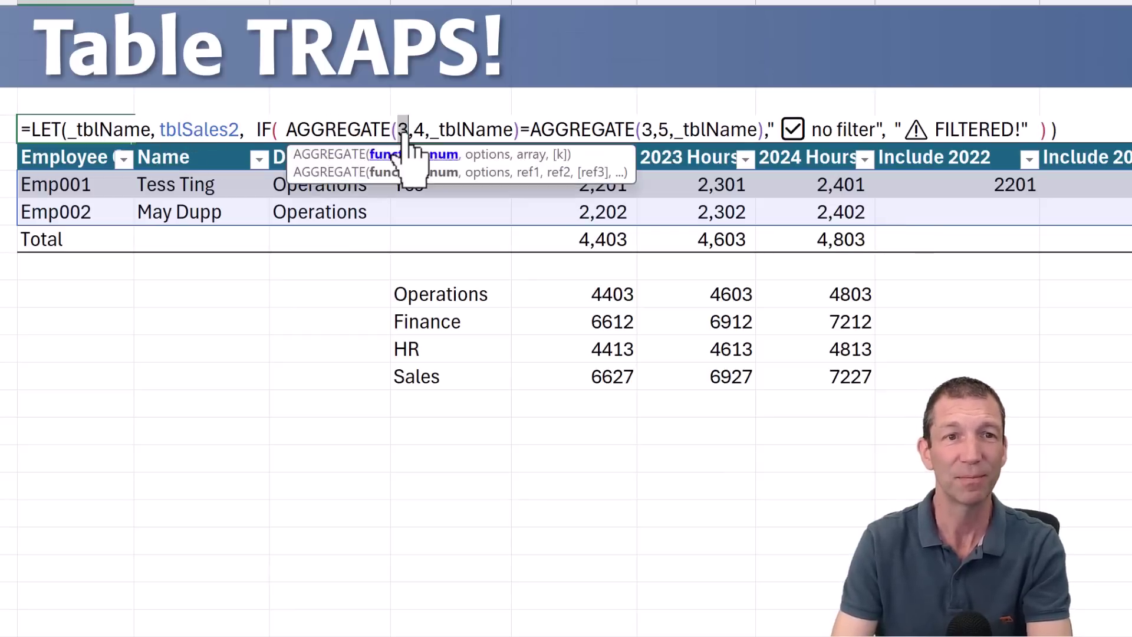
pyautogui.doubleClick(403, 129)
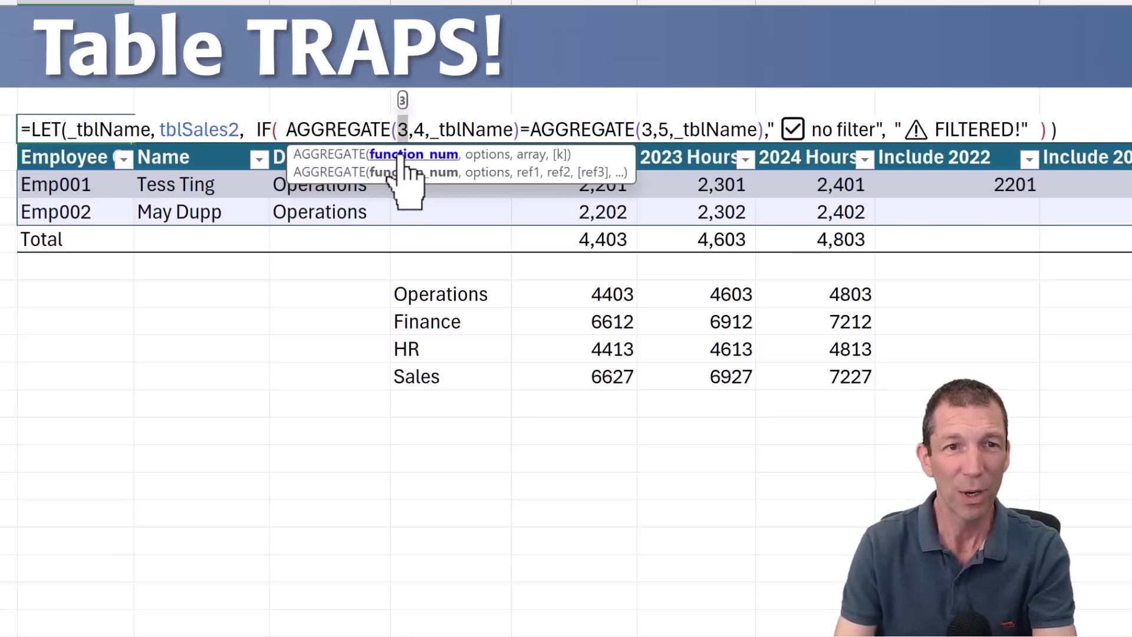
pyautogui.press('BackSpace')
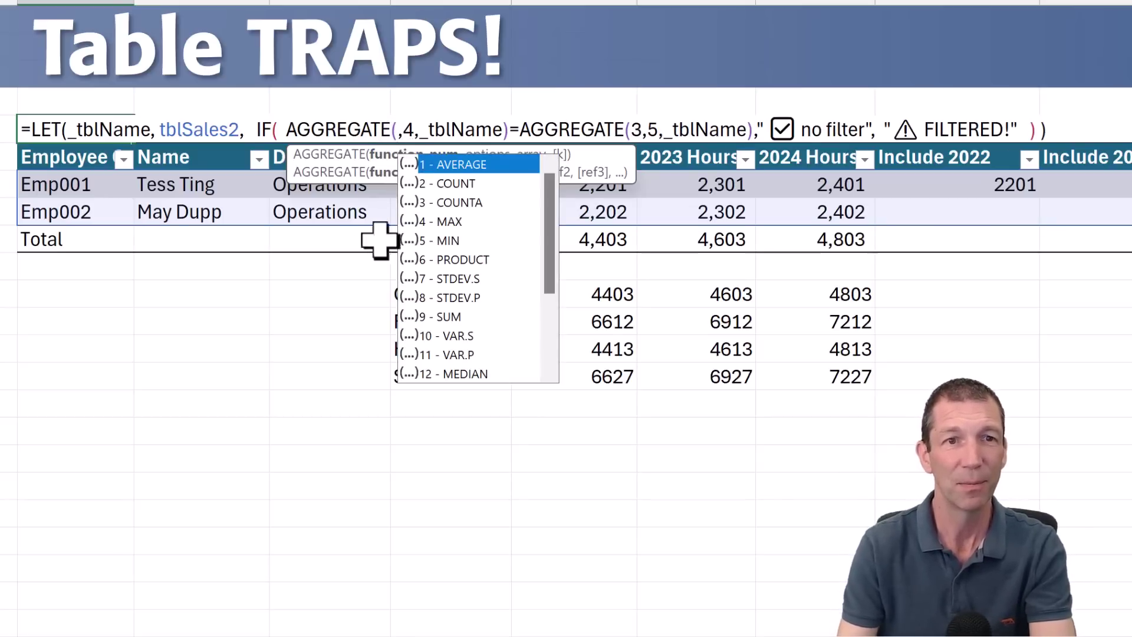
pyautogui.write('3')
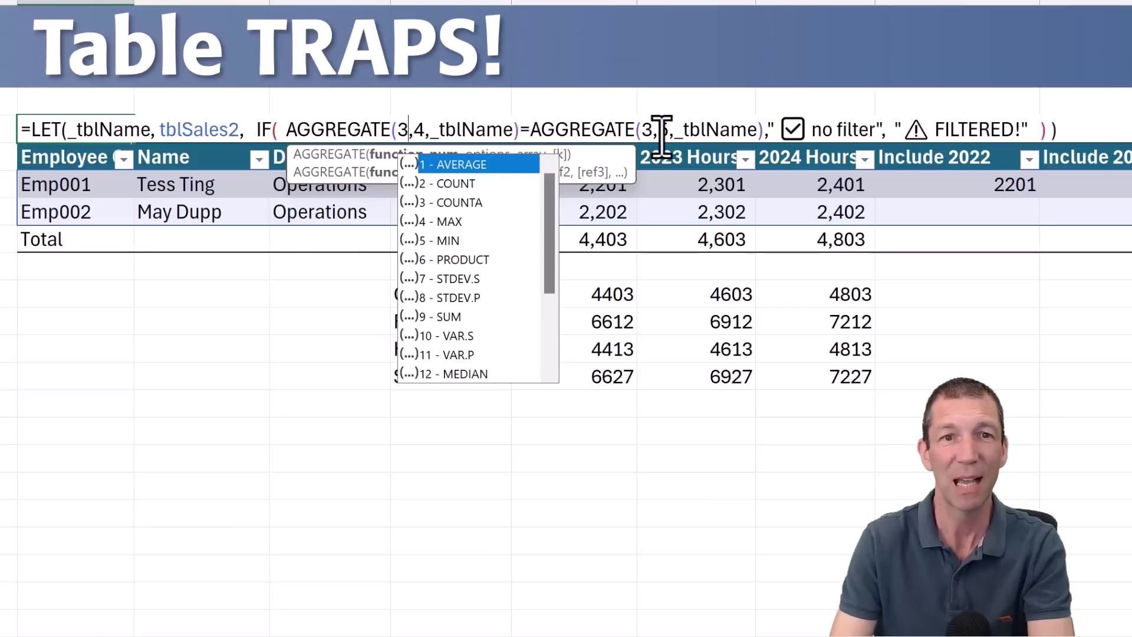
pyautogui.doubleClick(417, 129)
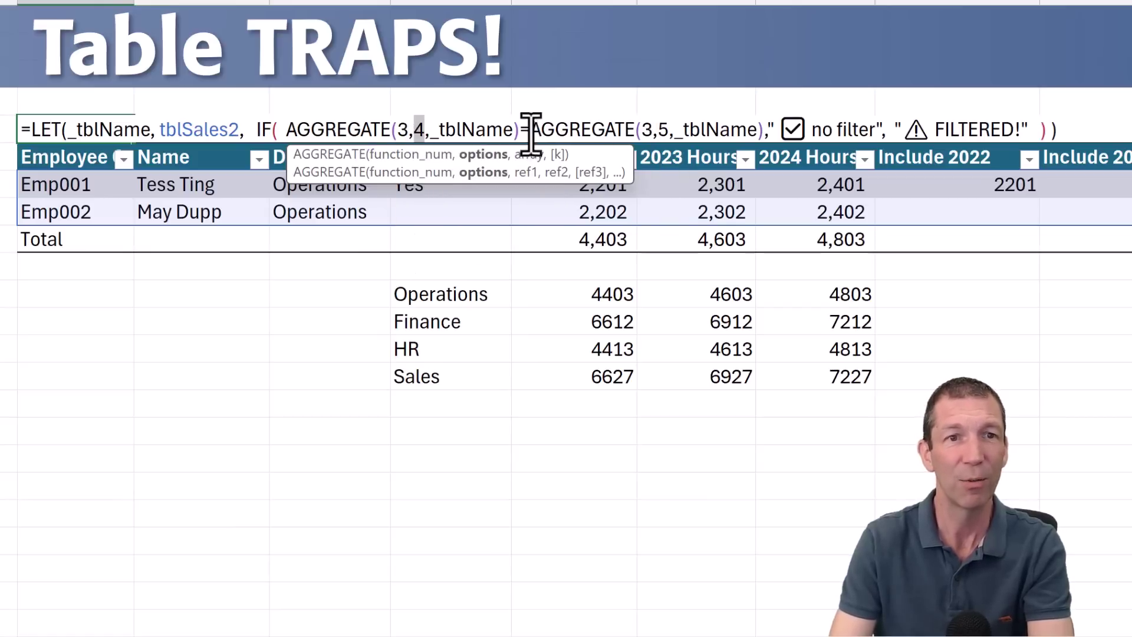
pyautogui.doubleClick(660, 129)
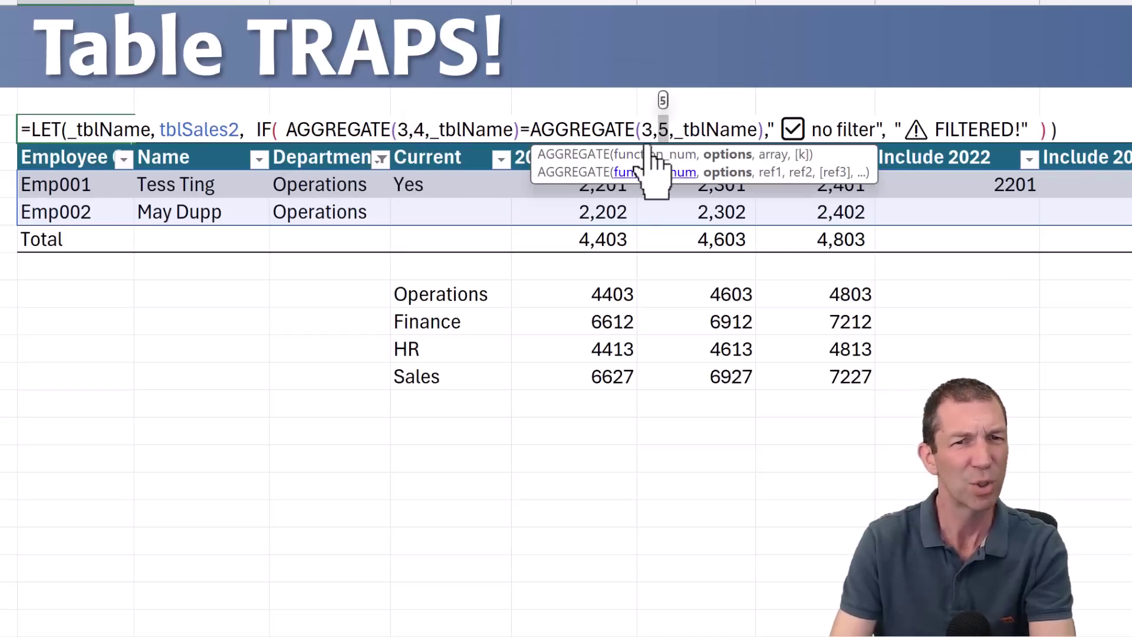
pyautogui.press('BackSpace')
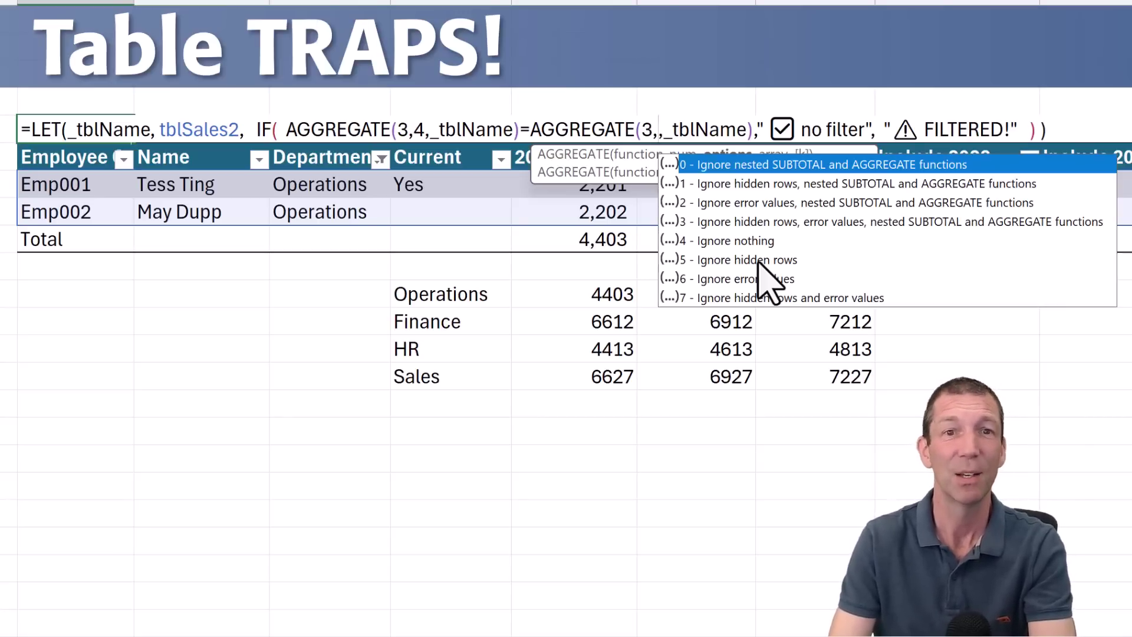
pyautogui.press('Escape')
pyautogui.press('Return')
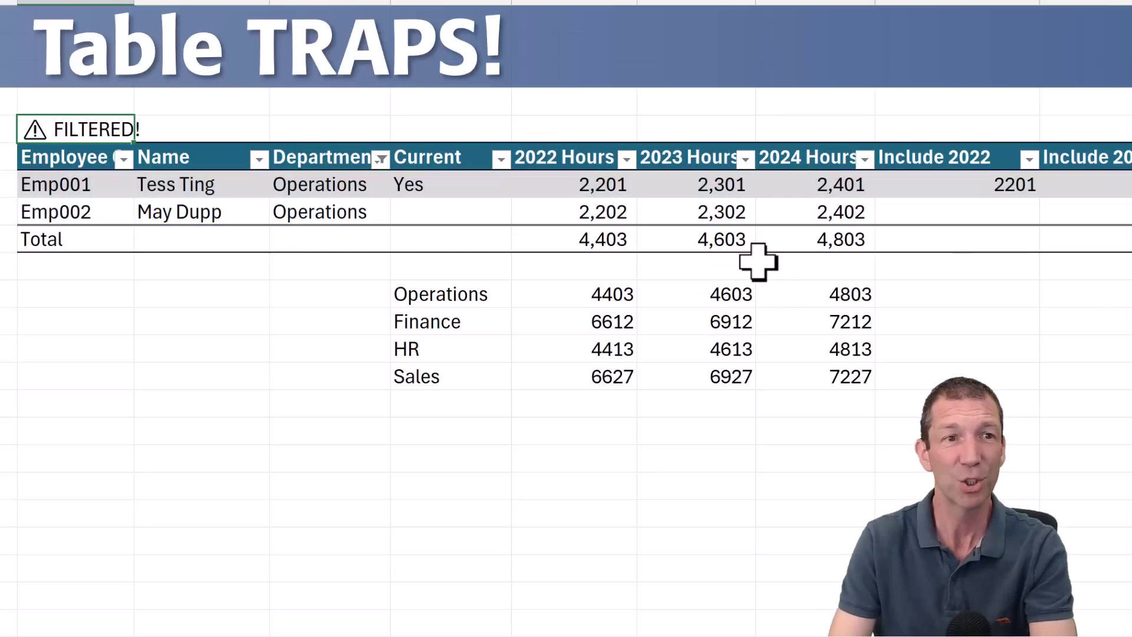
pyautogui.press('F2')
pyautogui.moveTo(774, 128); pyautogui.dragTo(886, 130)
# - Inspect the warning symbol and full text of the FILTERED! check formula, exiting without changes
pyautogui.click(792, 128)
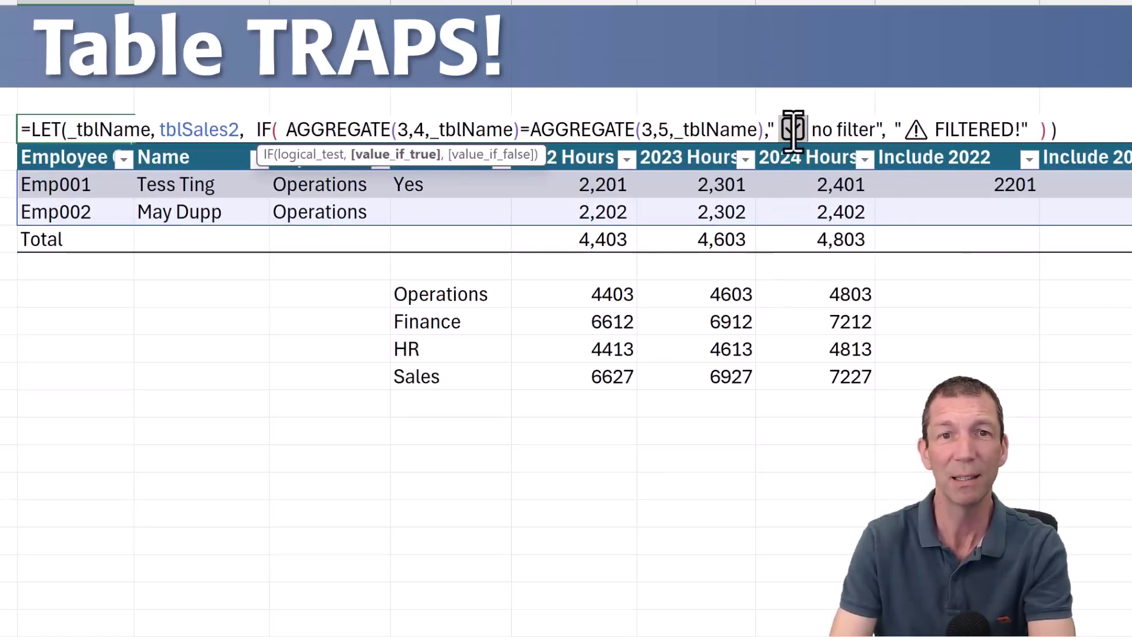
pyautogui.moveTo(903, 130); pyautogui.dragTo(1024, 147)
pyautogui.press('Escape')
pyautogui.press('F2')
pyautogui.moveTo(20, 129); pyautogui.dragTo(1057, 130)
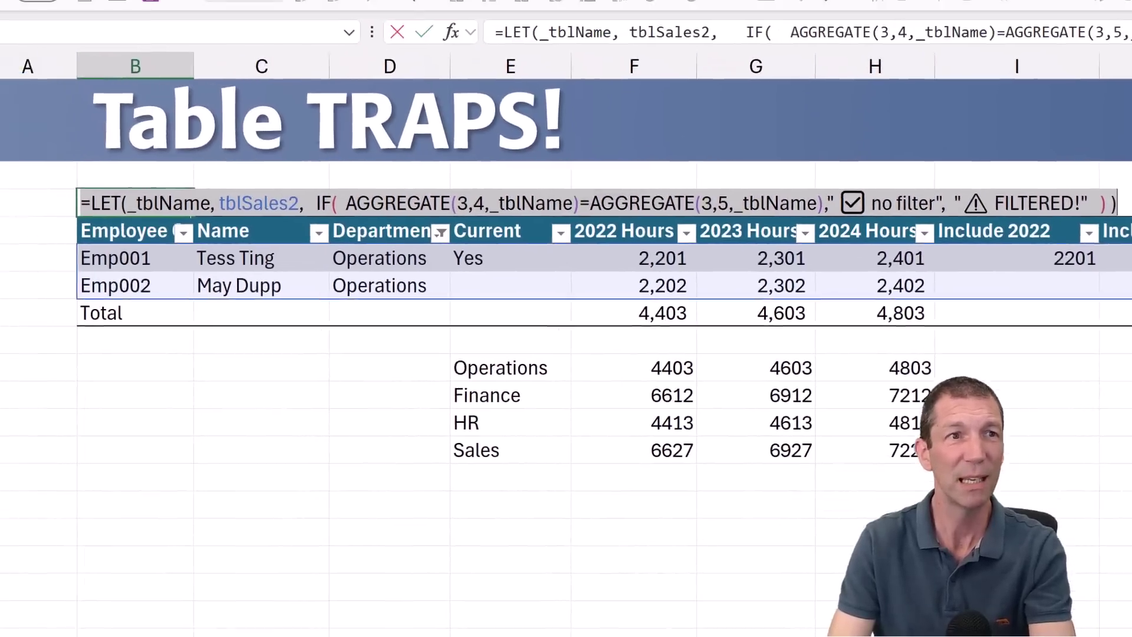
pyautogui.press('Escape')
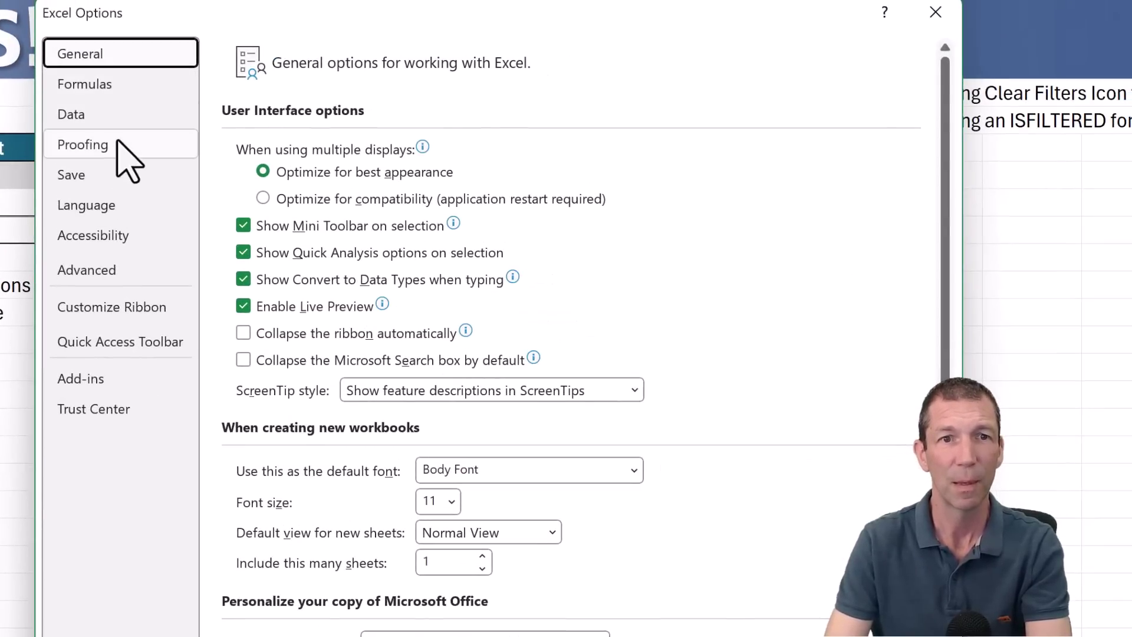
pyautogui.click(151, 144)
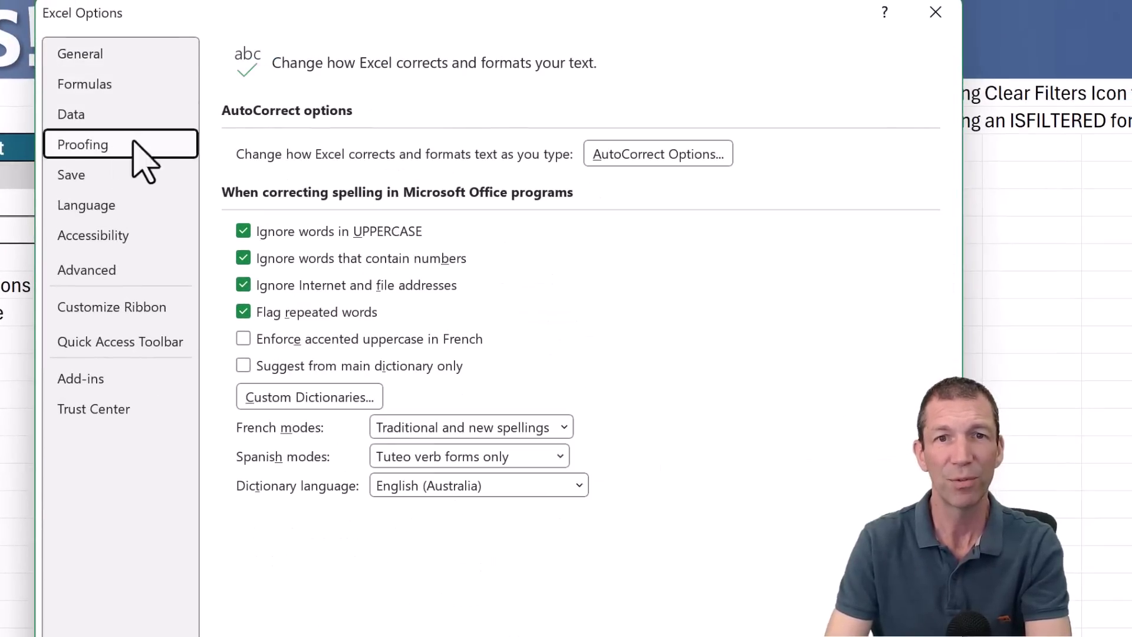
pyautogui.click(697, 160)
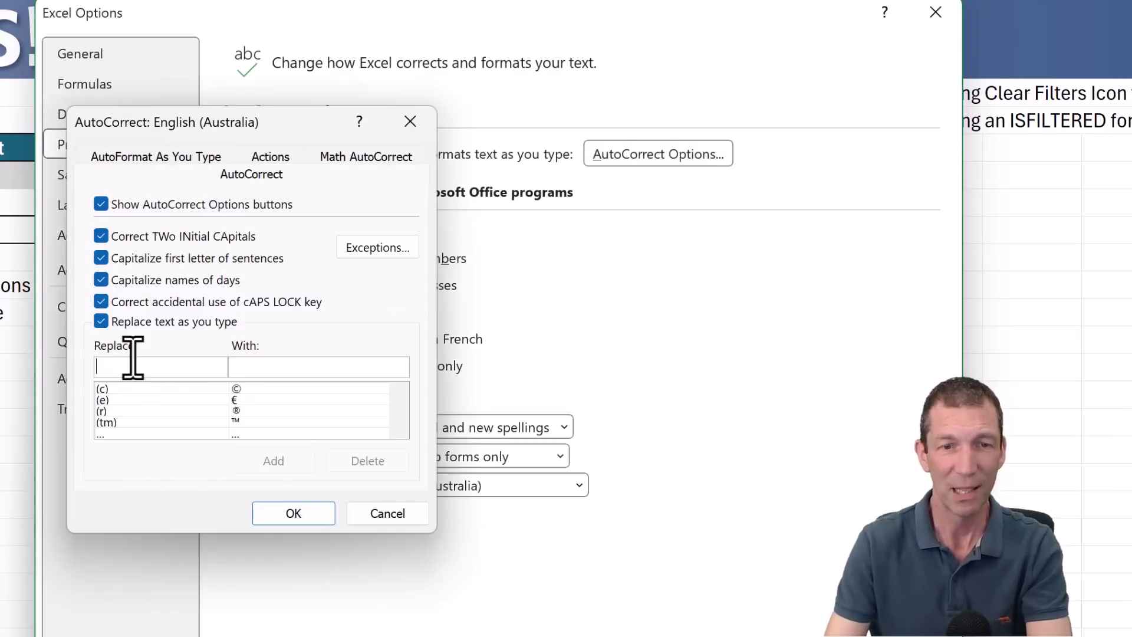
pyautogui.write('ISFIL')
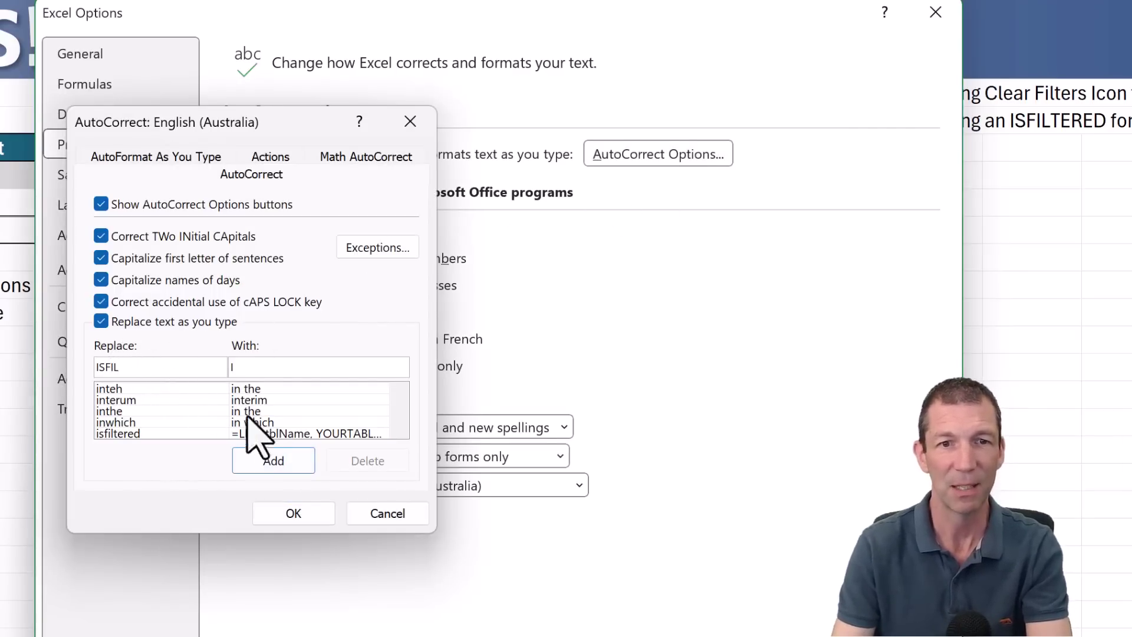
pyautogui.click(279, 433)
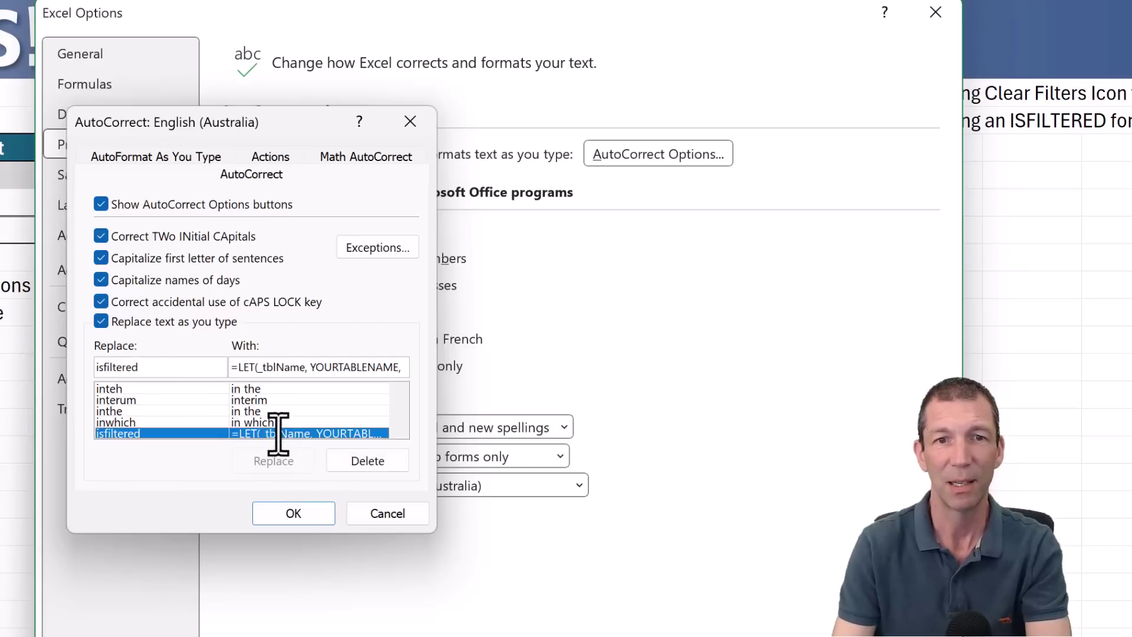
pyautogui.click(393, 517)
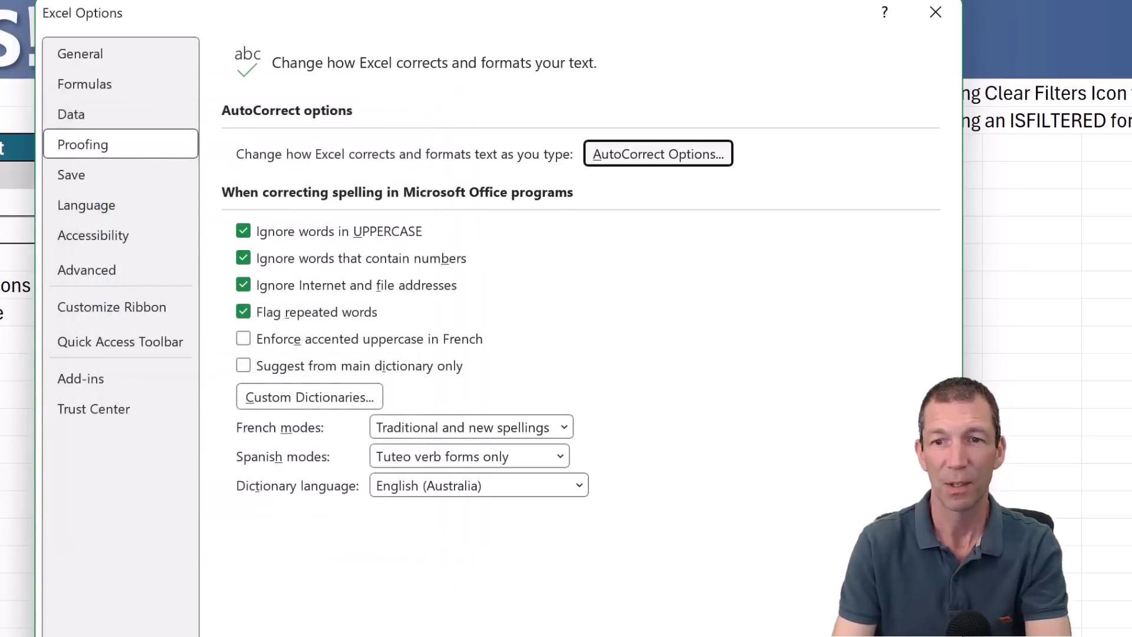
pyautogui.press('Return')
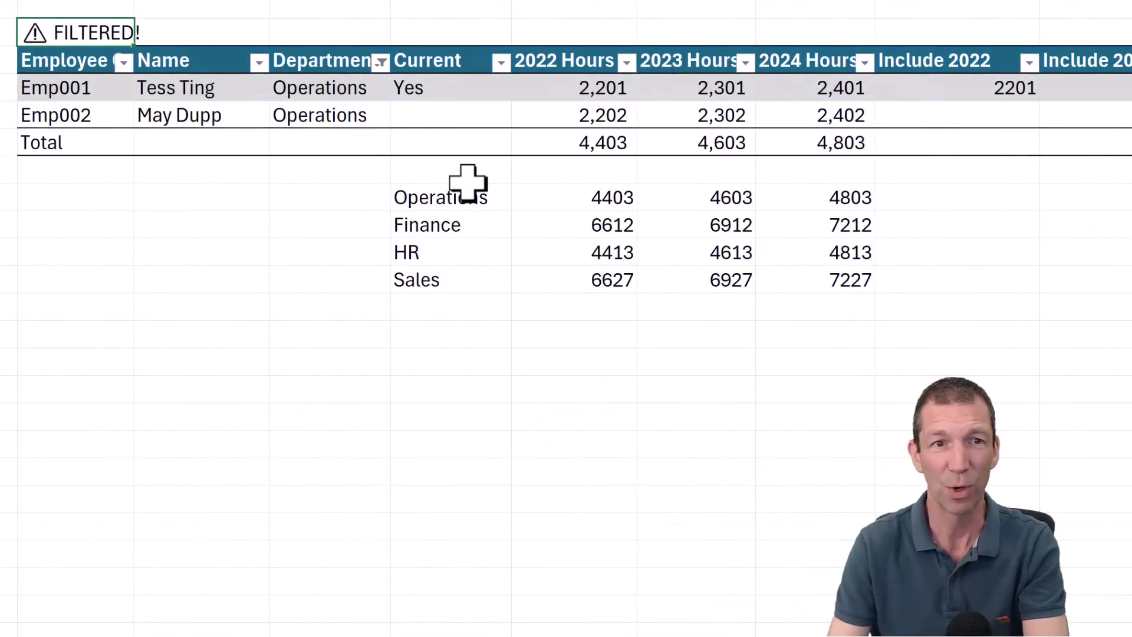
# - Start a GROUPBY formula below the department totals, grouping by tblSales2[Department]
pyautogui.moveTo(467, 177); pyautogui.dragTo(734, 284)
pyautogui.click(489, 311)
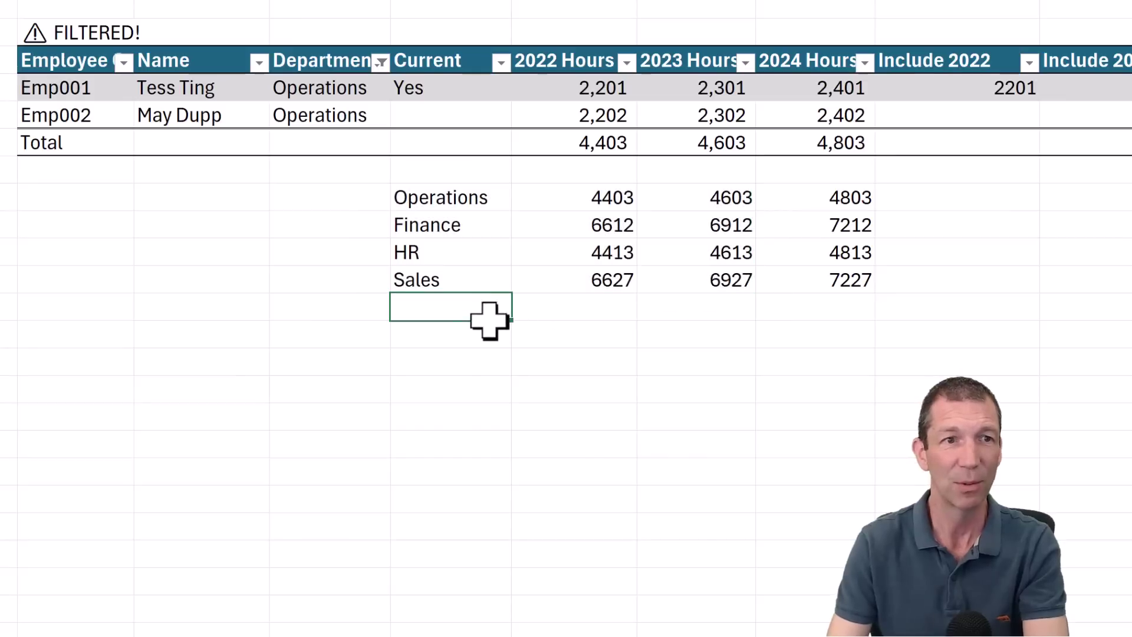
pyautogui.click(452, 358)
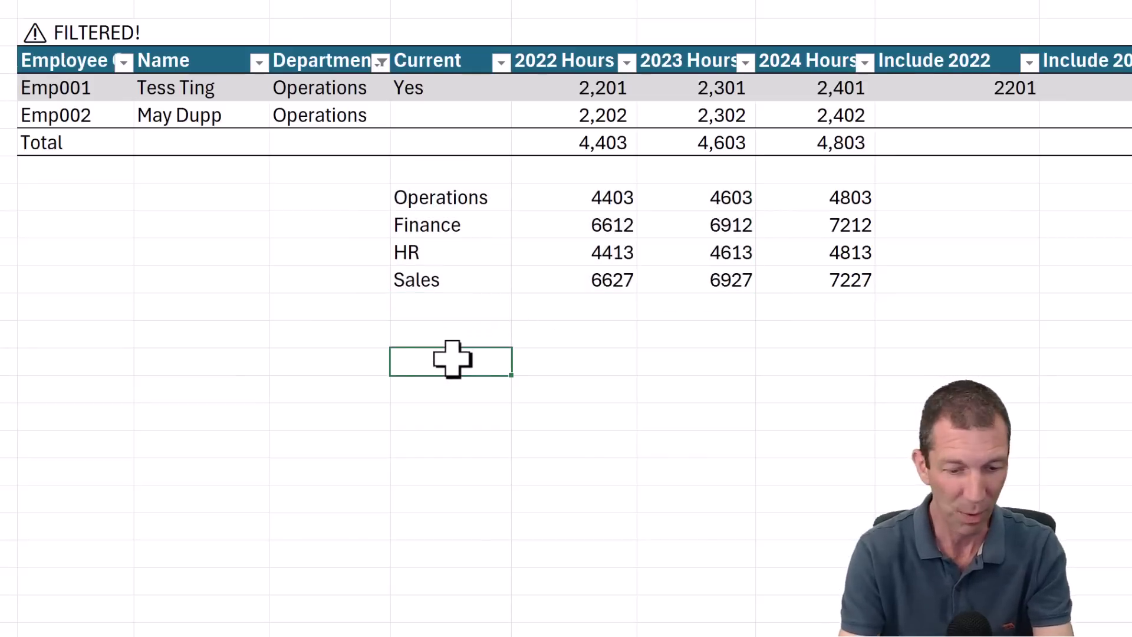
pyautogui.write('=grou')
pyautogui.press('Tab')
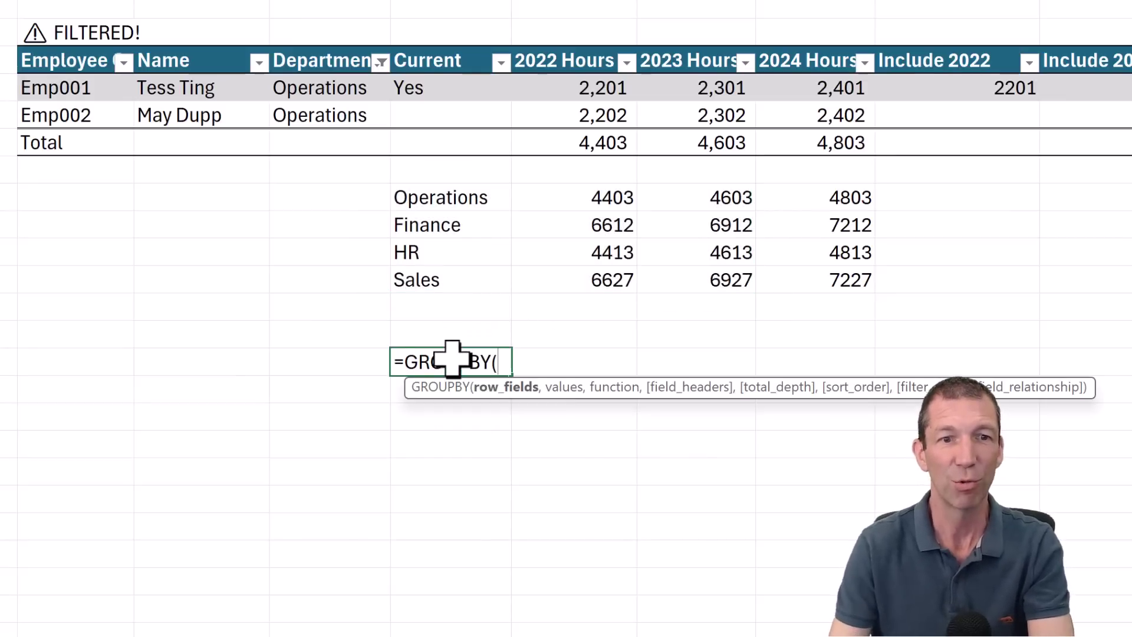
pyautogui.moveTo(333, 118); pyautogui.dragTo(336, 121)
pyautogui.write(',')
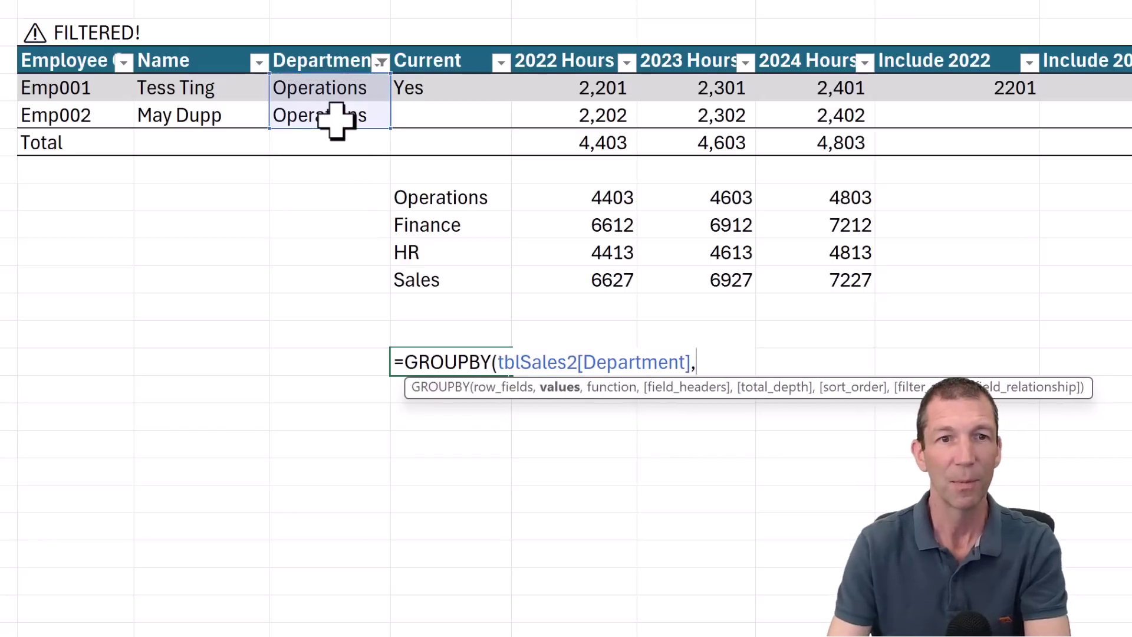
# - Add the 2022–2024 Hours columns as values with SUM, enter it, and highlight its Total row
pyautogui.click(573, 92)
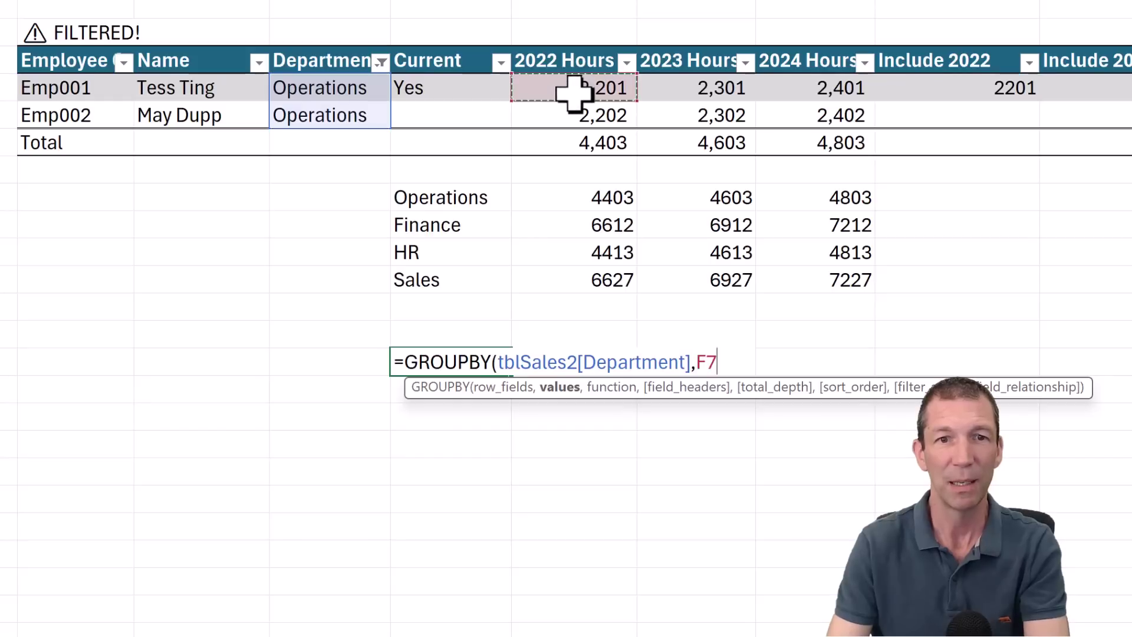
pyautogui.moveTo(573, 93); pyautogui.dragTo(831, 124)
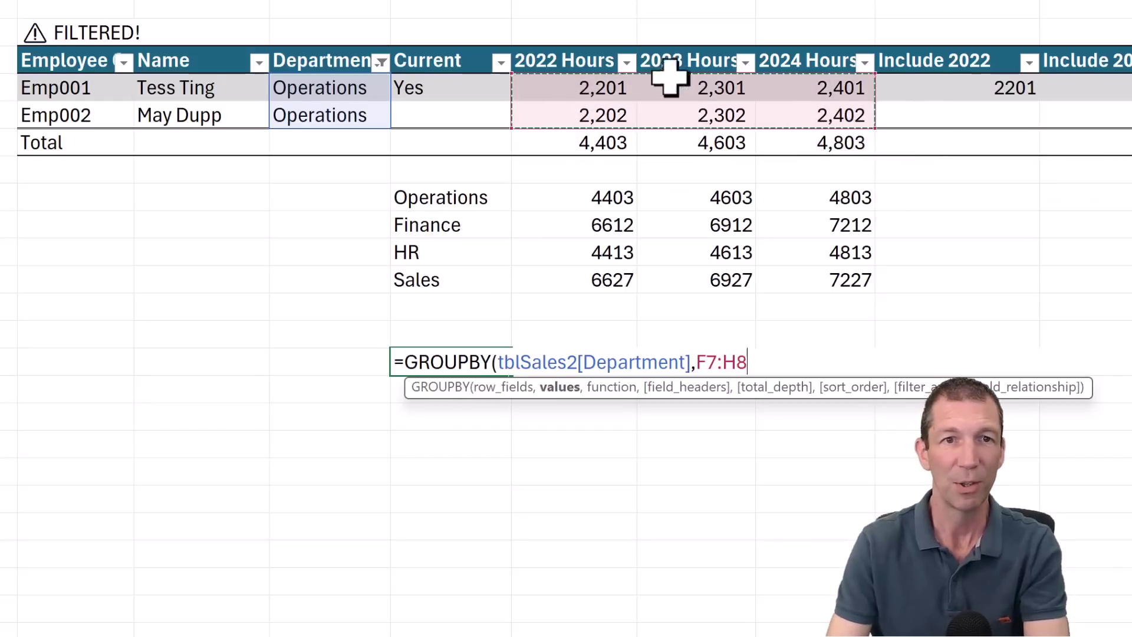
pyautogui.click(590, 47)
pyautogui.moveTo(611, 53); pyautogui.dragTo(786, 79)
pyautogui.write(',')
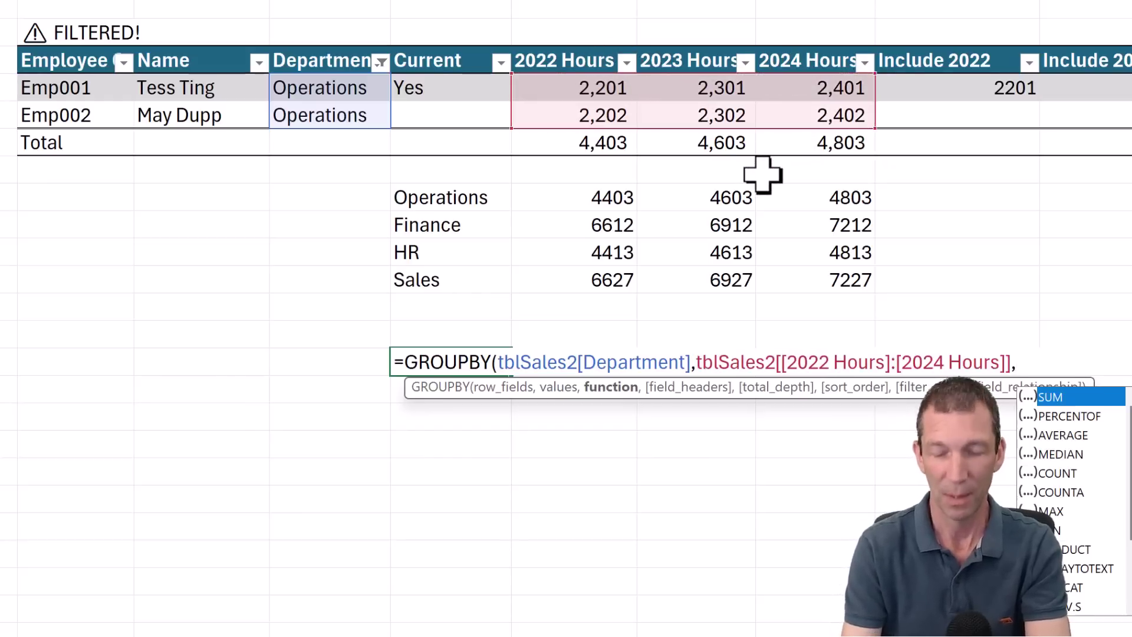
pyautogui.write('SUM)')
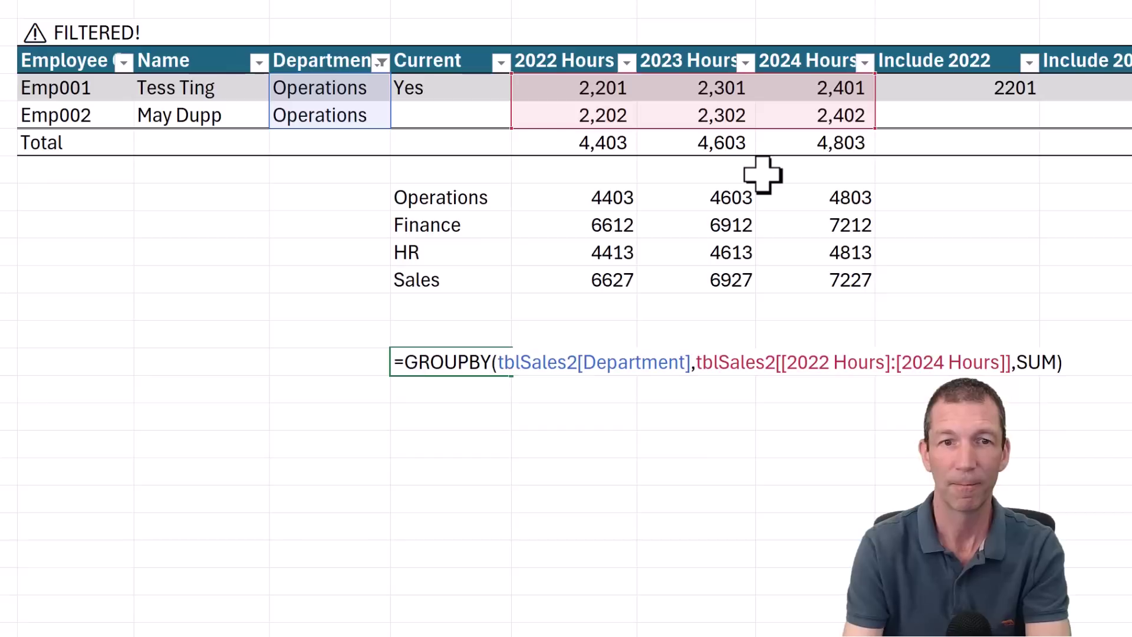
pyautogui.press('Return')
pyautogui.press('Up')
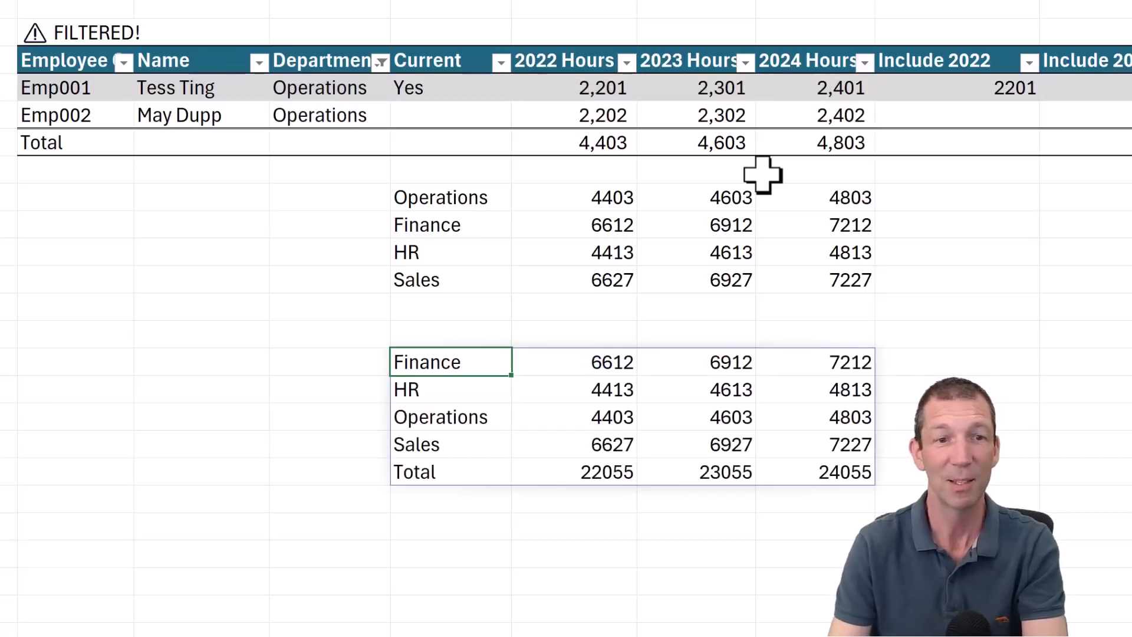
pyautogui.moveTo(487, 470); pyautogui.dragTo(812, 465)
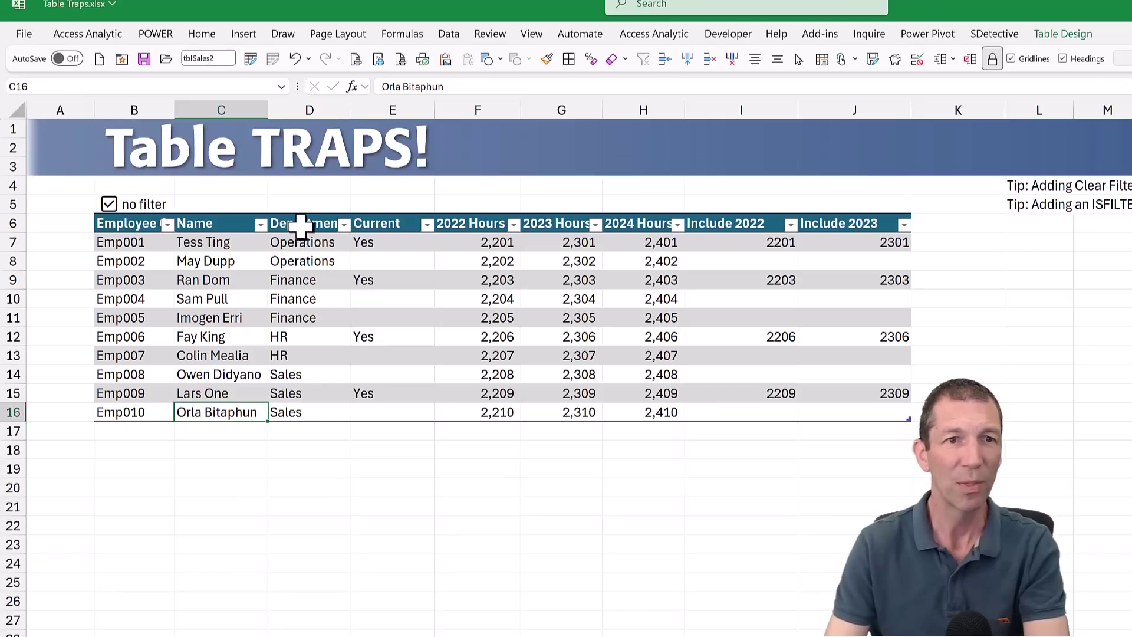
# - Copy the table's Department column and paste it at B4 on the tips sheet, selecting B4:B14
pyautogui.moveTo(301, 226); pyautogui.dragTo(313, 416)
pyautogui.hotkey('ctrl', 'c')
pyautogui.hotkey('ctrl', 'pagedown')
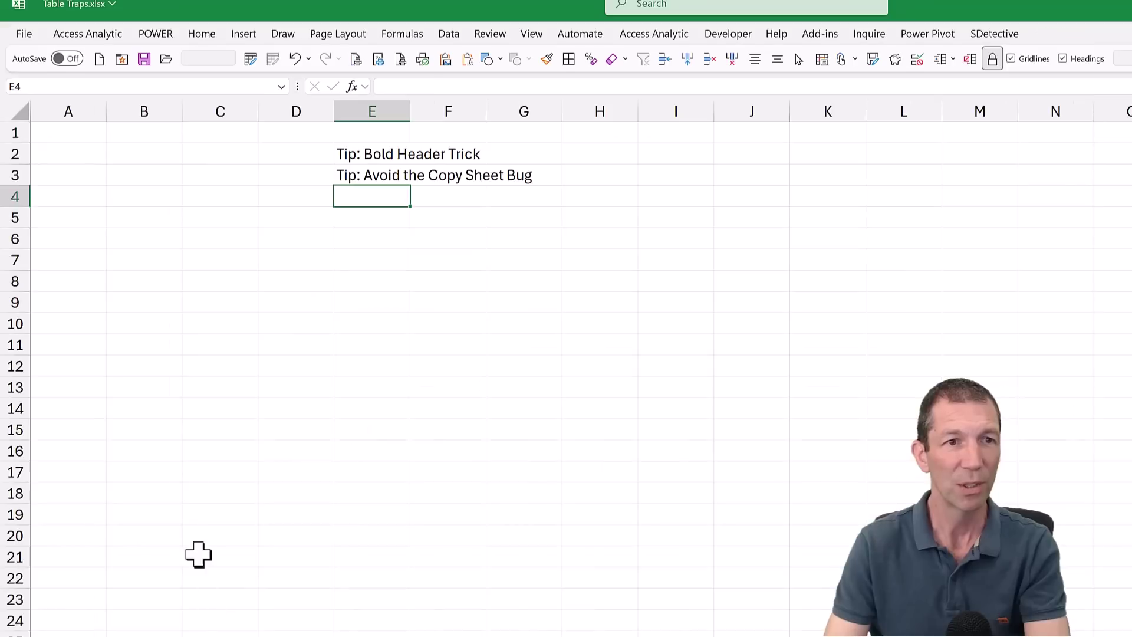
pyautogui.click(149, 202)
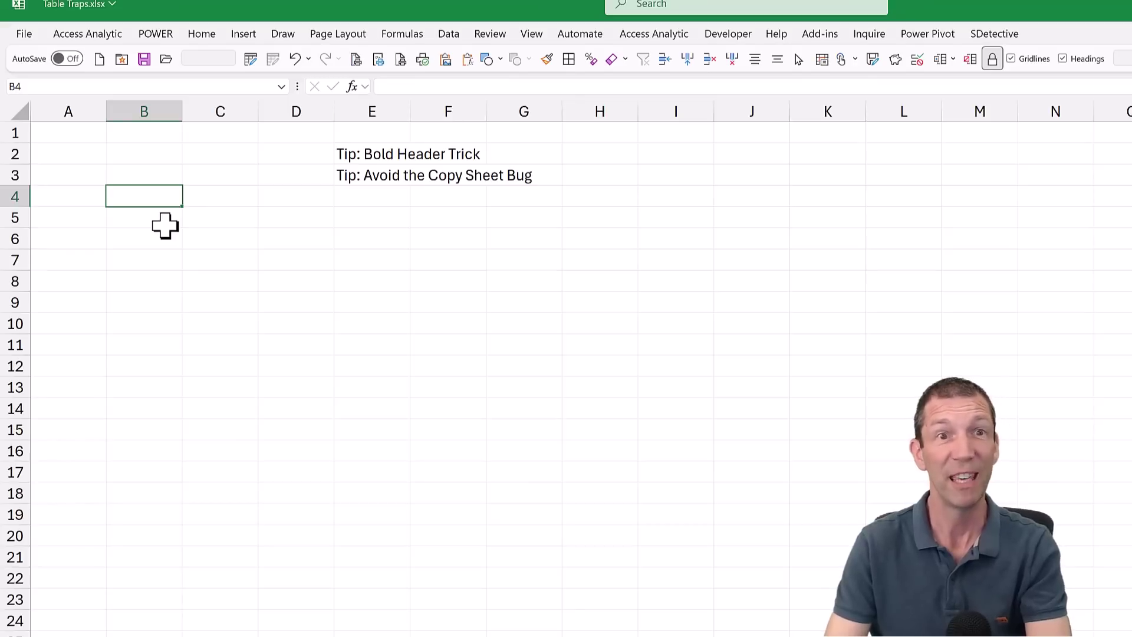
pyautogui.hotkey('ctrl', 'v')
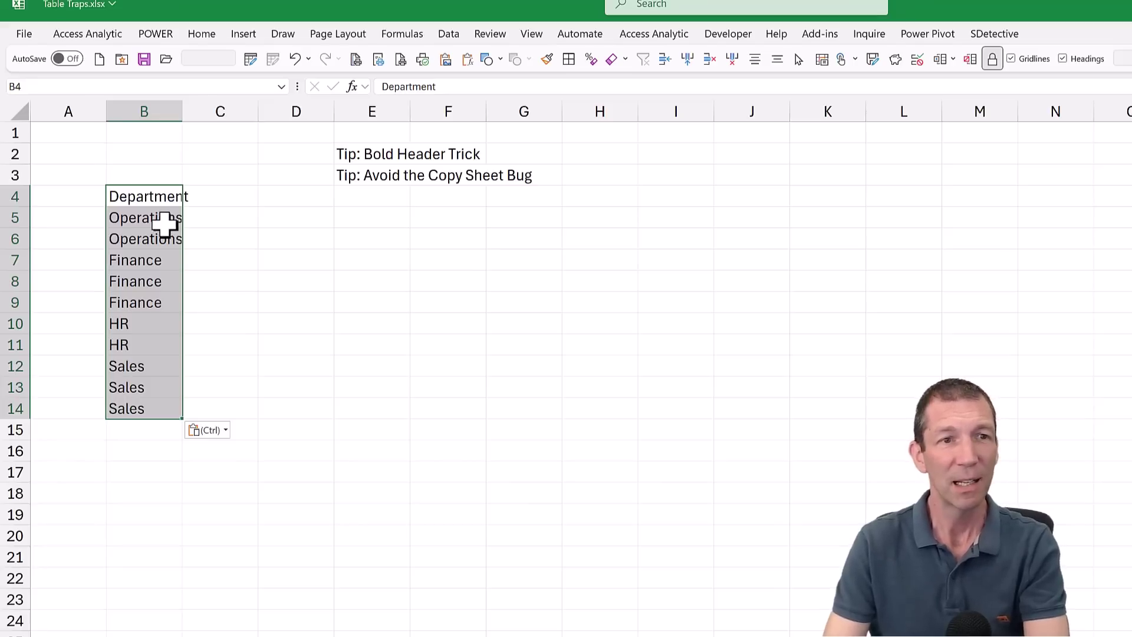
pyautogui.moveTo(149, 197); pyautogui.dragTo(154, 393)
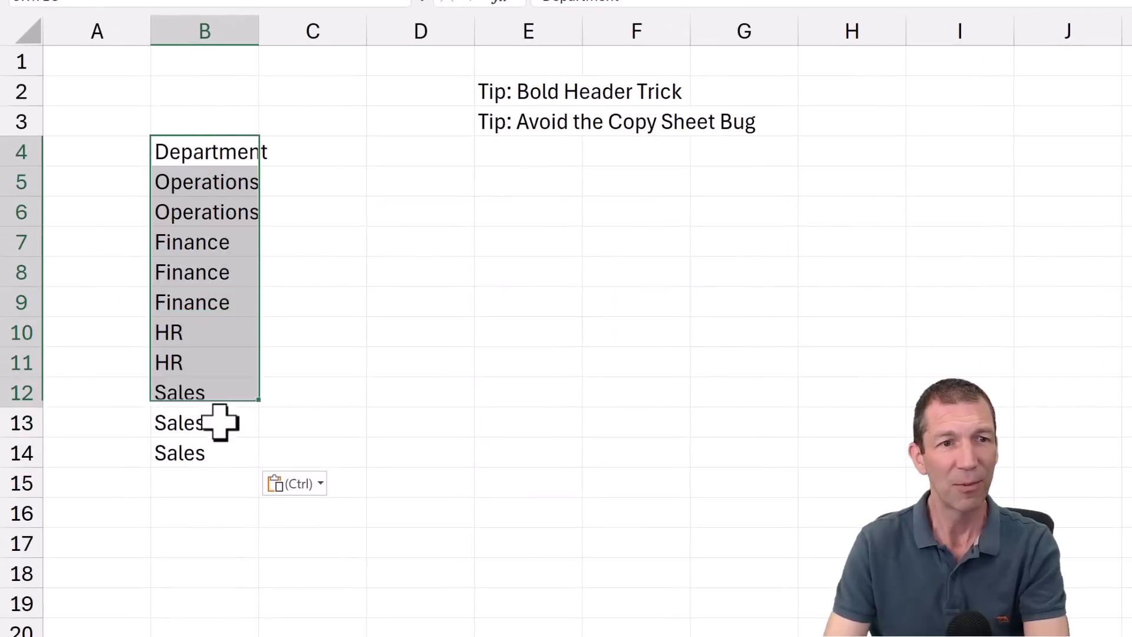
pyautogui.moveTo(219, 431); pyautogui.dragTo(224, 447)
# - Bold the Department header in B4, then convert B4:B14 into a table with headers
pyautogui.hotkey('ctrl', 't')
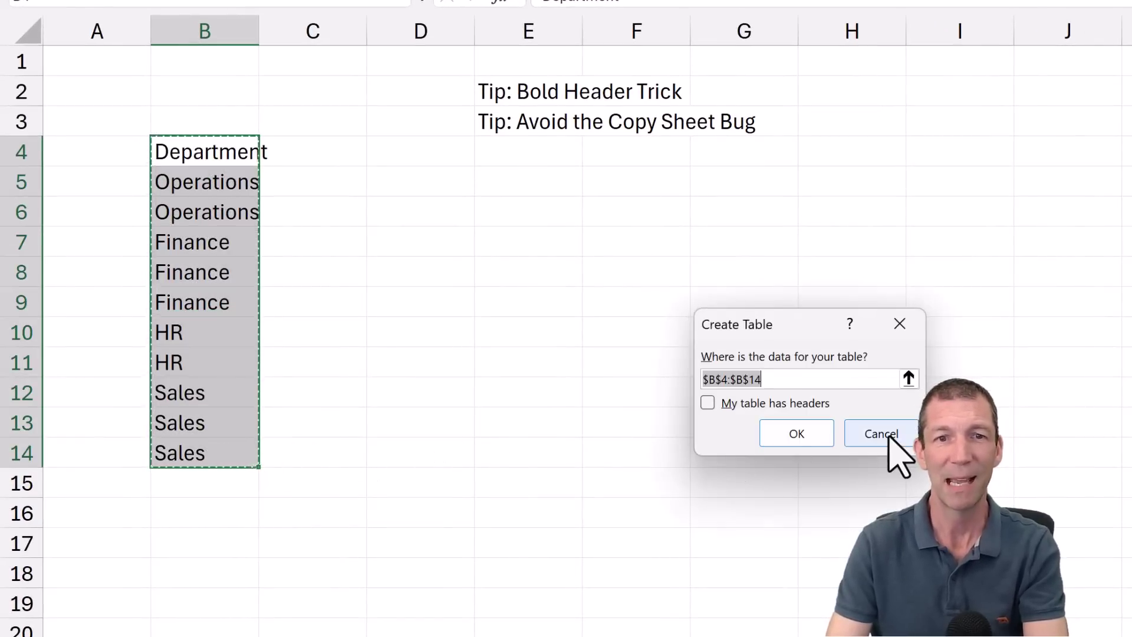
pyautogui.click(887, 435)
pyautogui.click(229, 152)
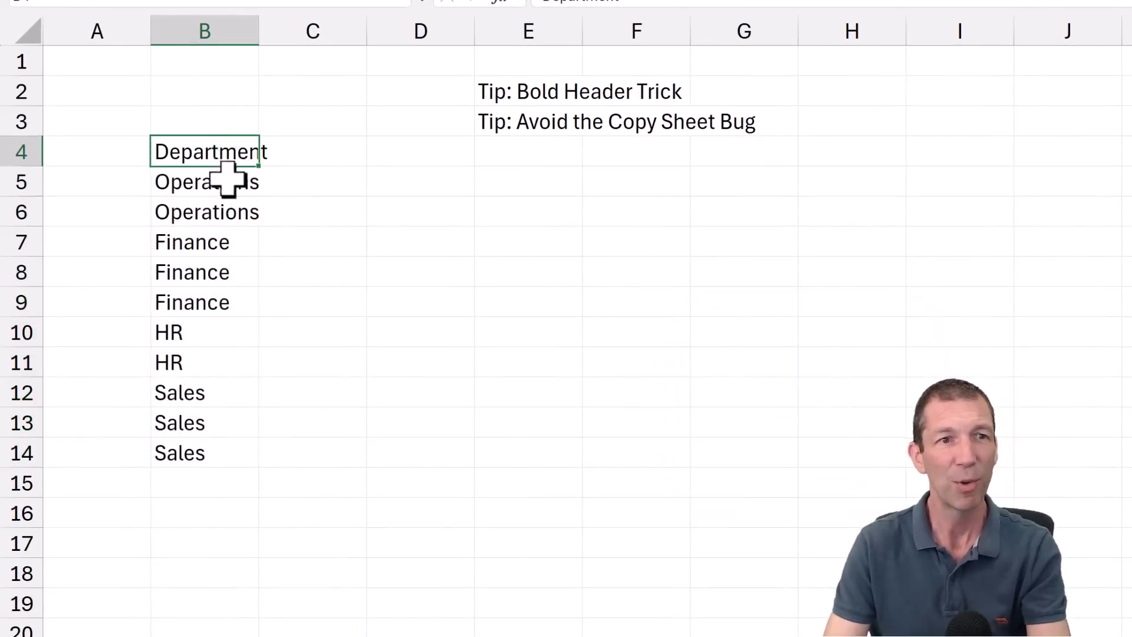
pyautogui.hotkey('ctrl', 'b')
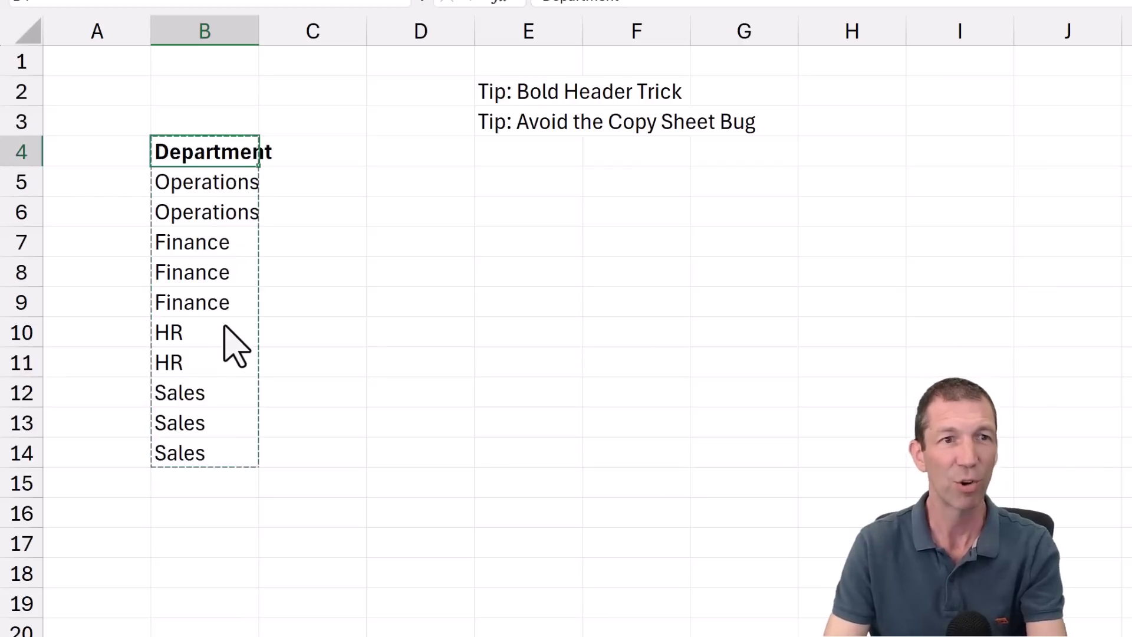
pyautogui.hotkey('ctrl', 't')
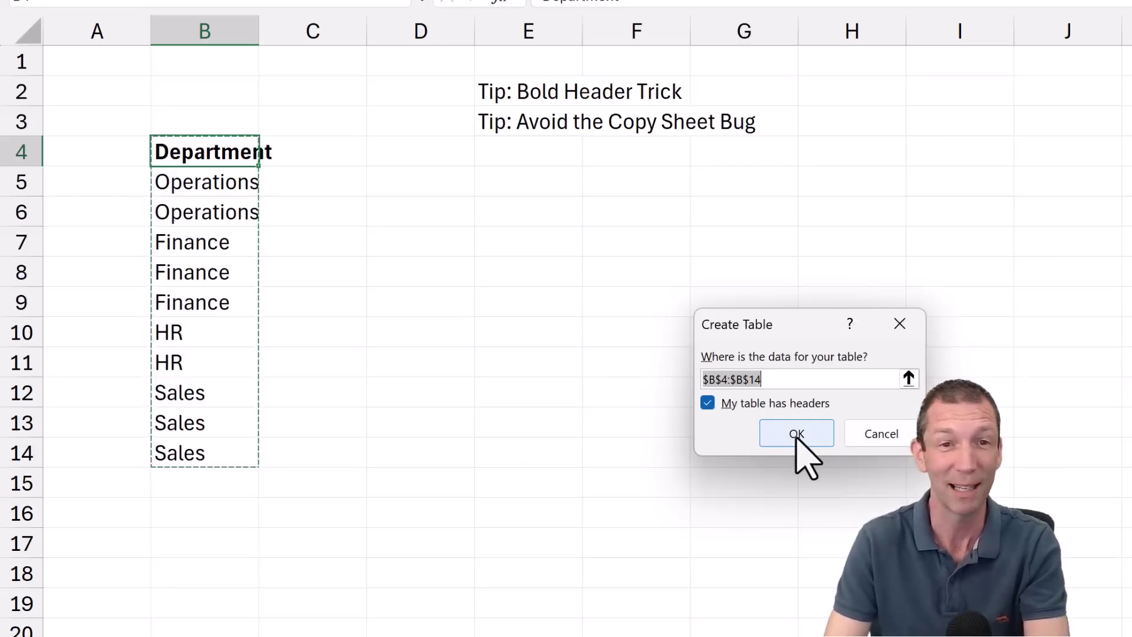
pyautogui.click(797, 436)
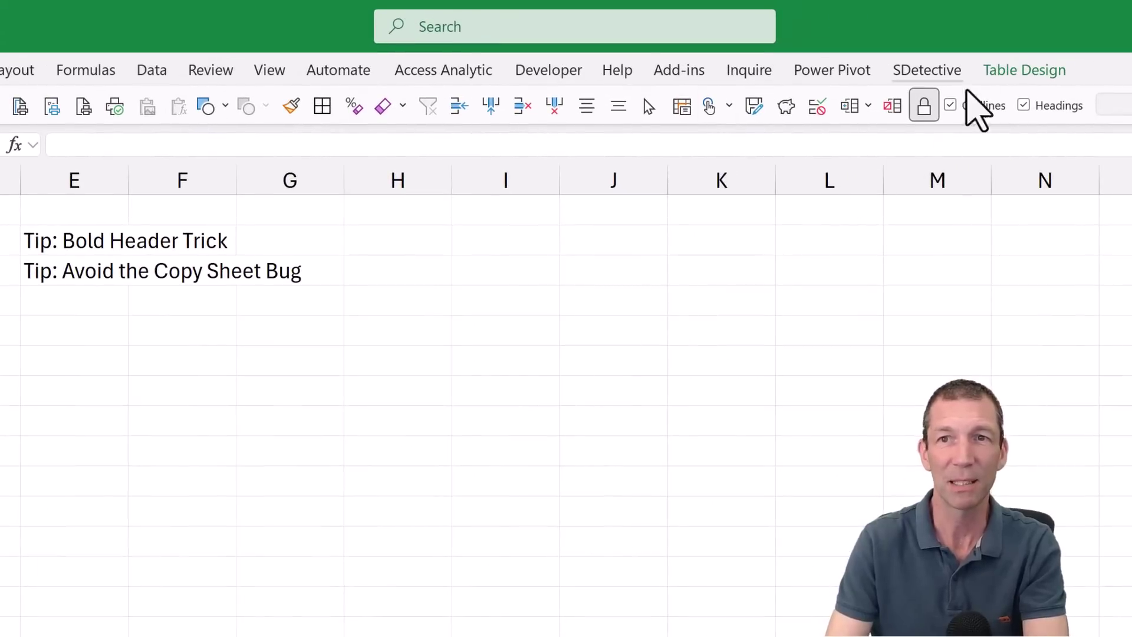
pyautogui.click(992, 69)
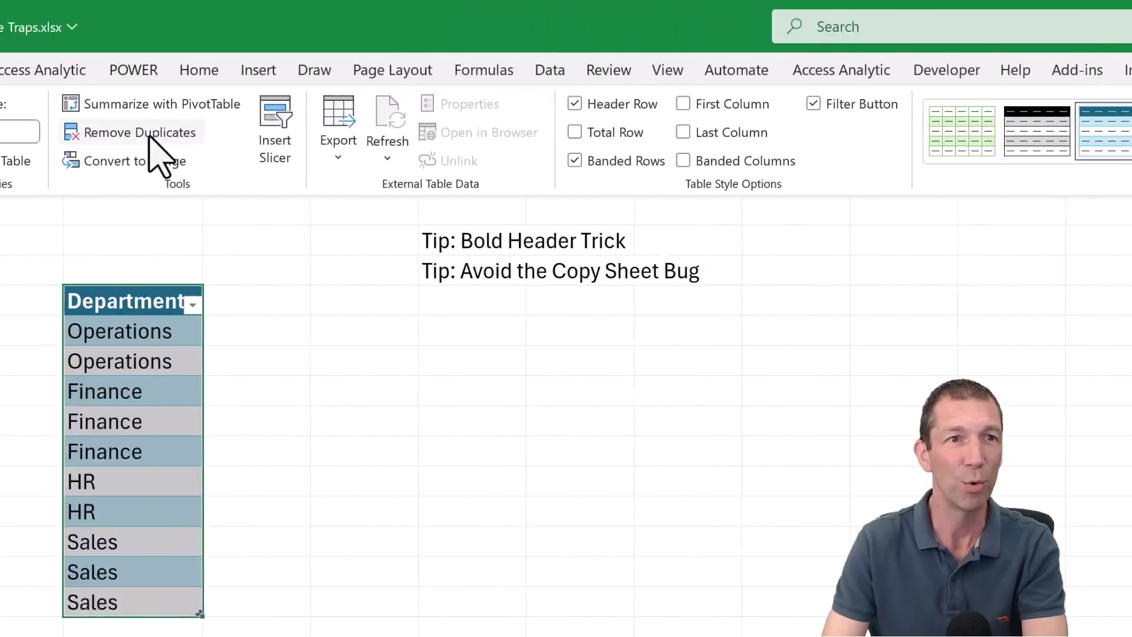
# - Remove duplicate departments and sort A to Z, leaving Finance, HR, Operations, Sales in B5:B8
pyautogui.click(148, 137)
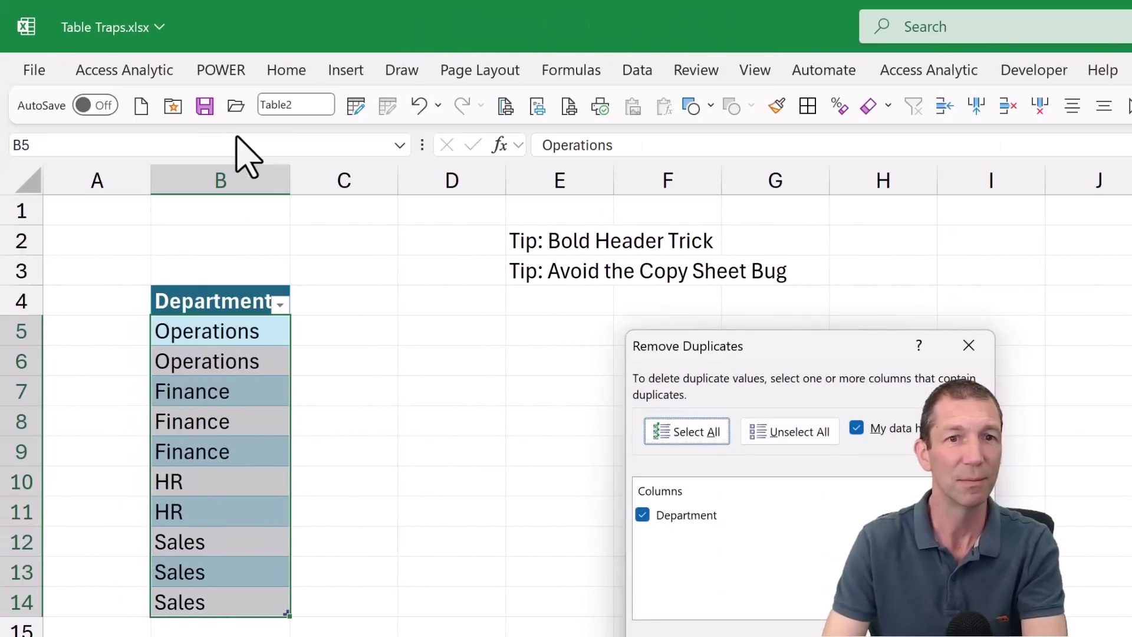
pyautogui.press('Return')
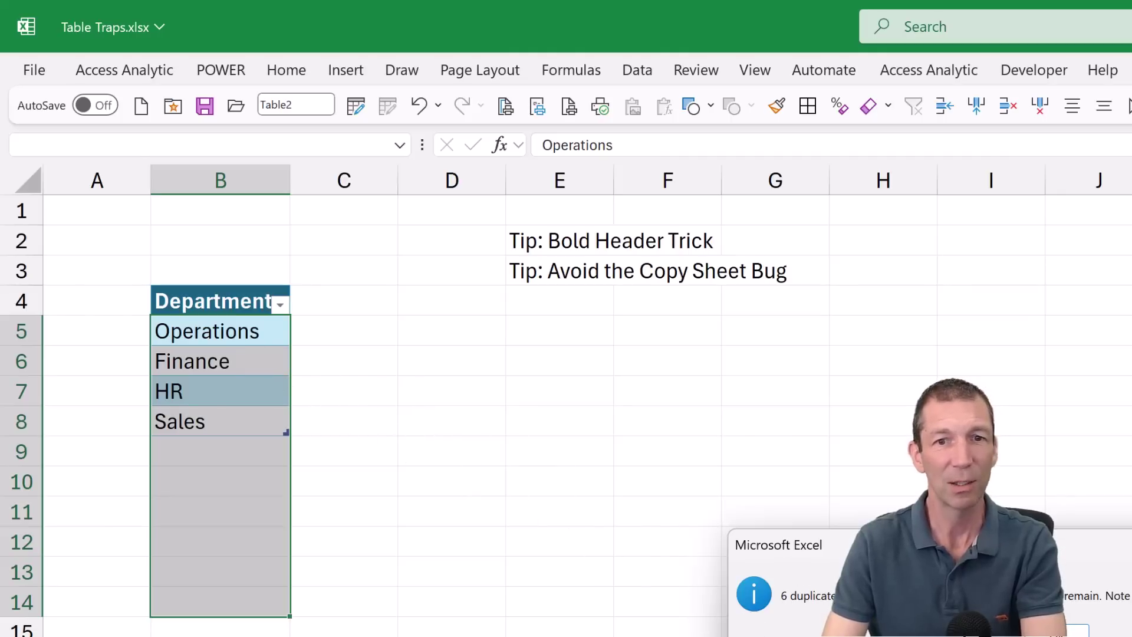
pyautogui.press('Return')
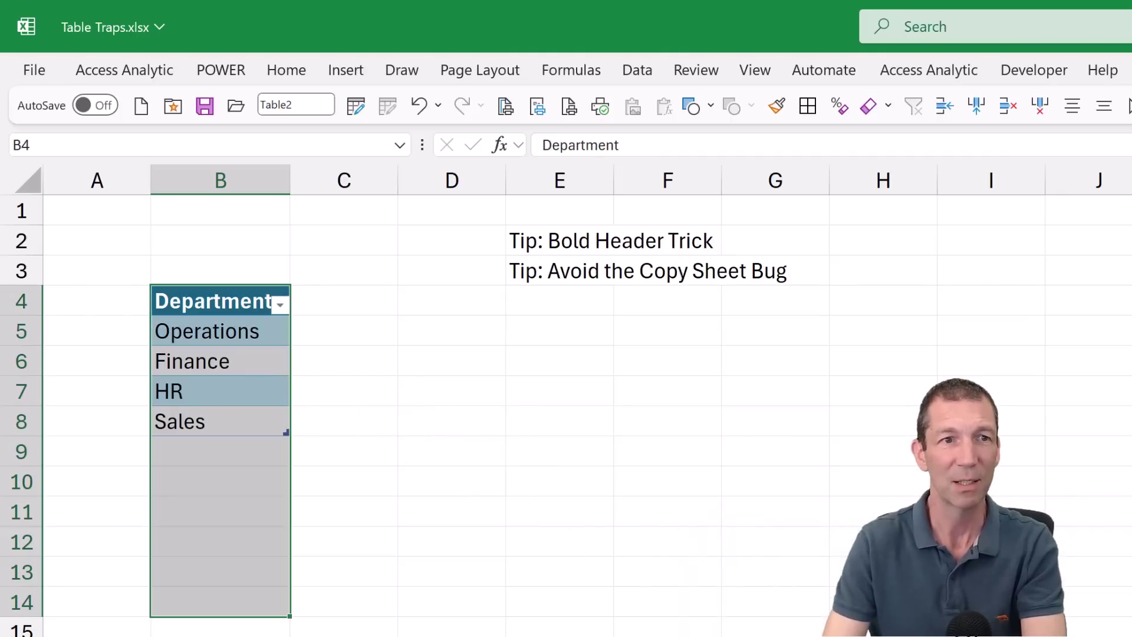
pyautogui.click(278, 305)
pyautogui.click(230, 334)
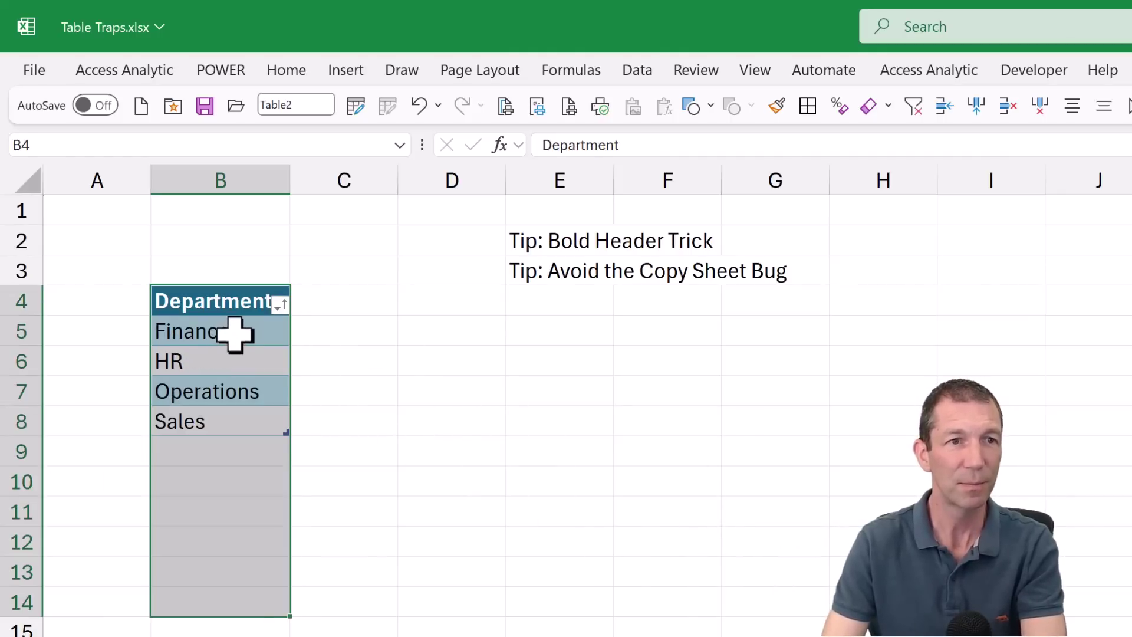
pyautogui.moveTo(240, 331); pyautogui.dragTo(252, 414)
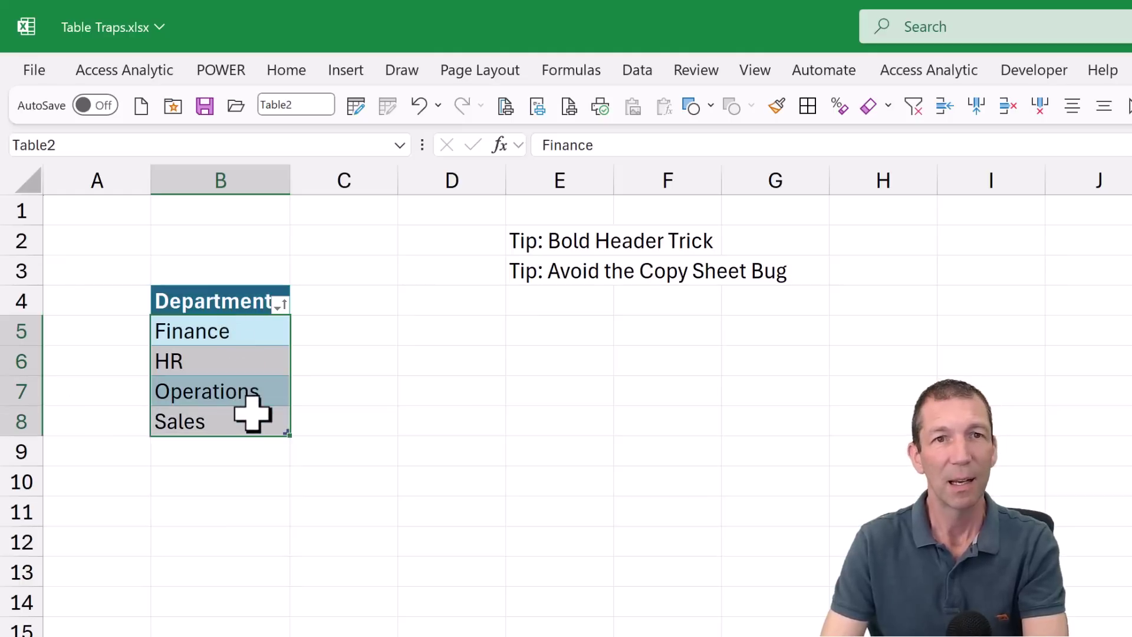
# - Rename the Department table to tblDeps
pyautogui.click(303, 110)
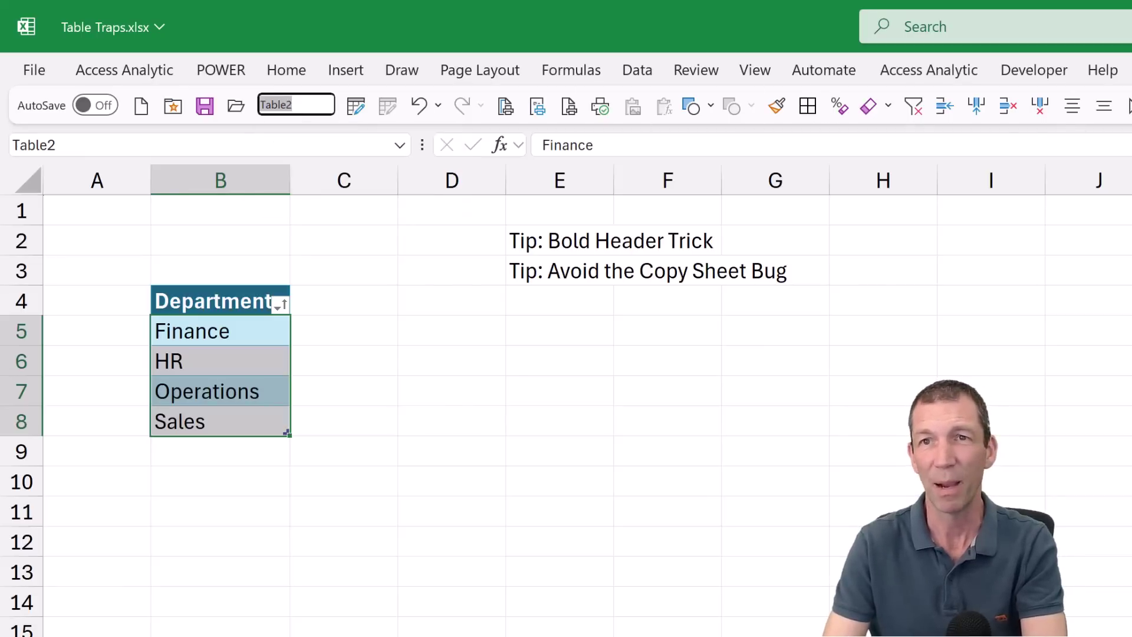
pyautogui.hotkey('ctrl', 'F1')
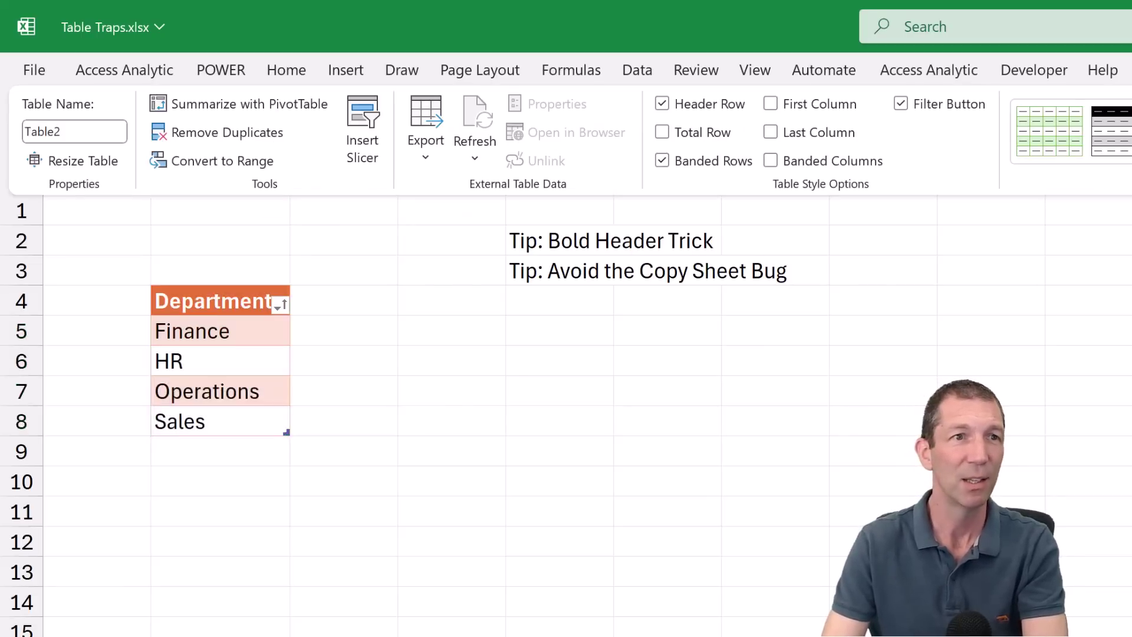
pyautogui.rightClick(59, 109)
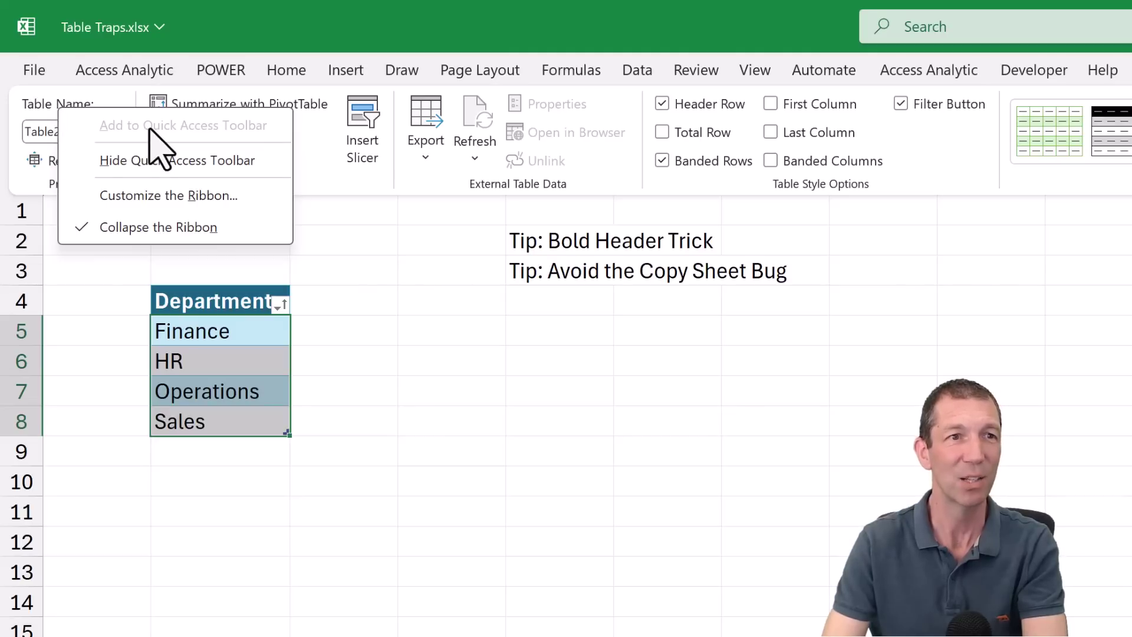
pyautogui.press('Escape')
pyautogui.press('Escape')
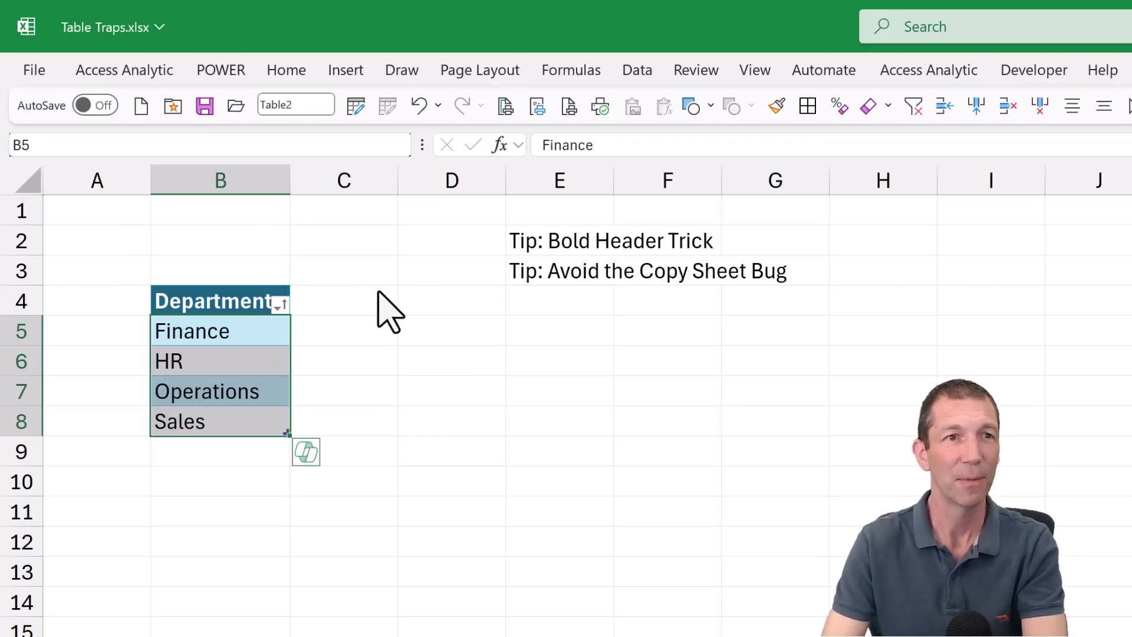
pyautogui.click(223, 321)
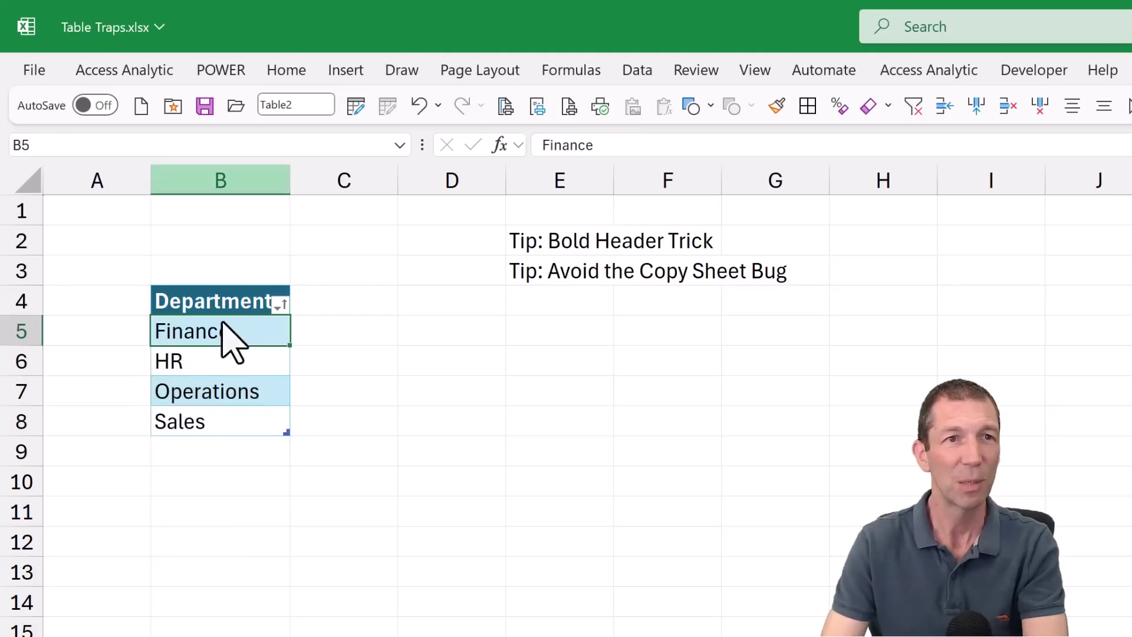
# - Copy the table name tblDeps into cell B3 as a label
pyautogui.click(283, 105)
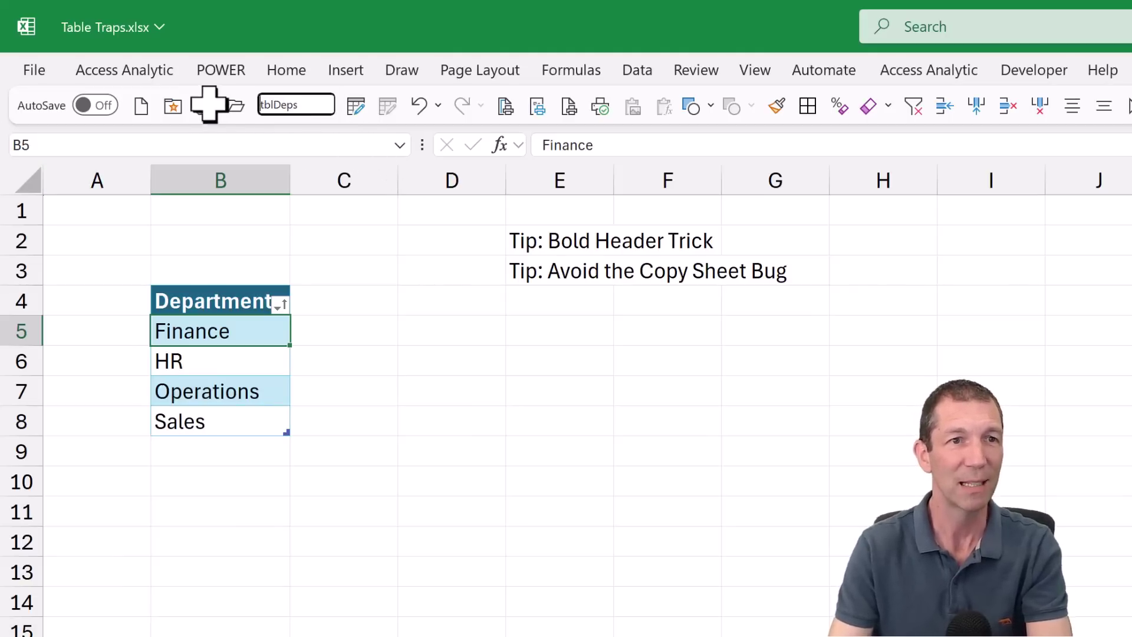
pyautogui.click(275, 108)
pyautogui.hotkey('ctrl', 'c')
pyautogui.click(197, 261)
pyautogui.hotkey('ctrl', 'v')
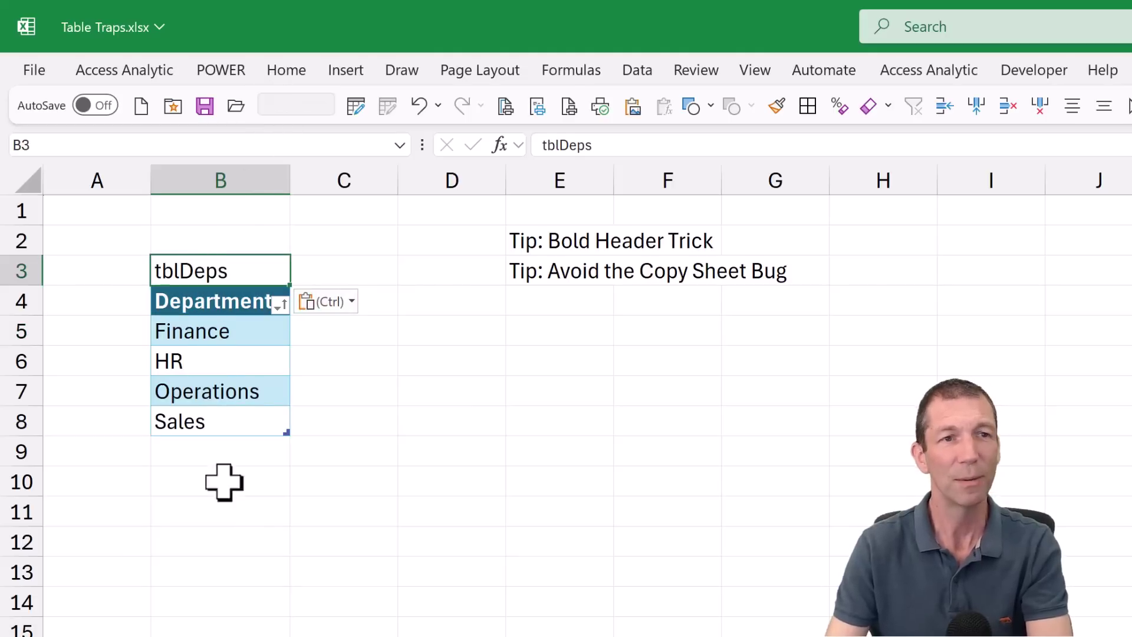
pyautogui.click(229, 540)
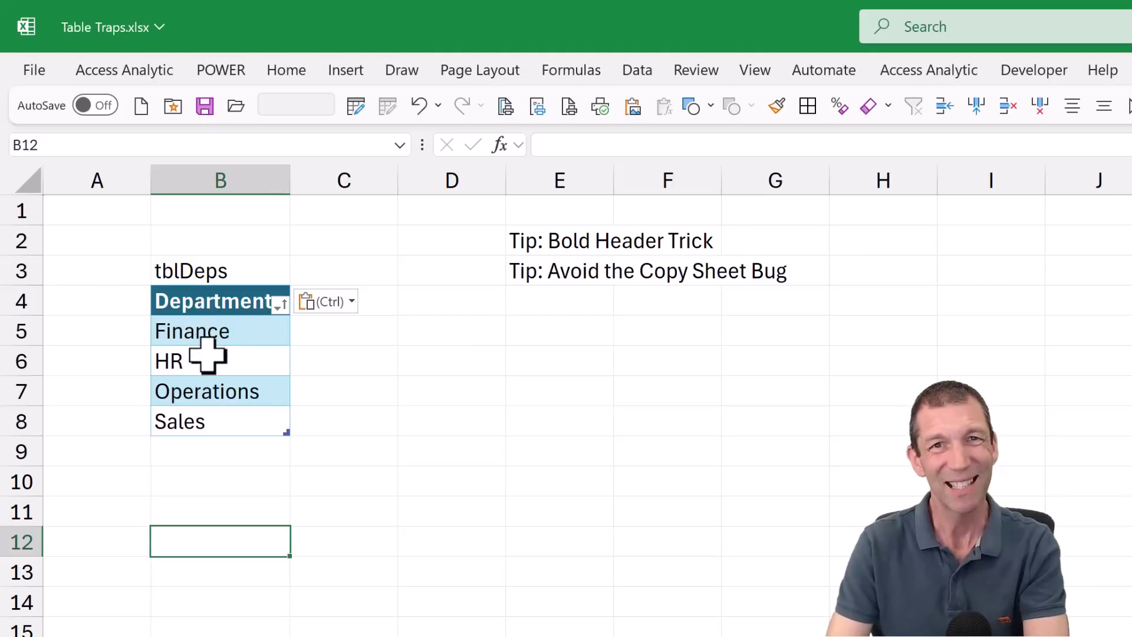
# - Select B5:B8 and begin naming it 'dd', cancel, then return to Table TRAPS
pyautogui.click(126, 145)
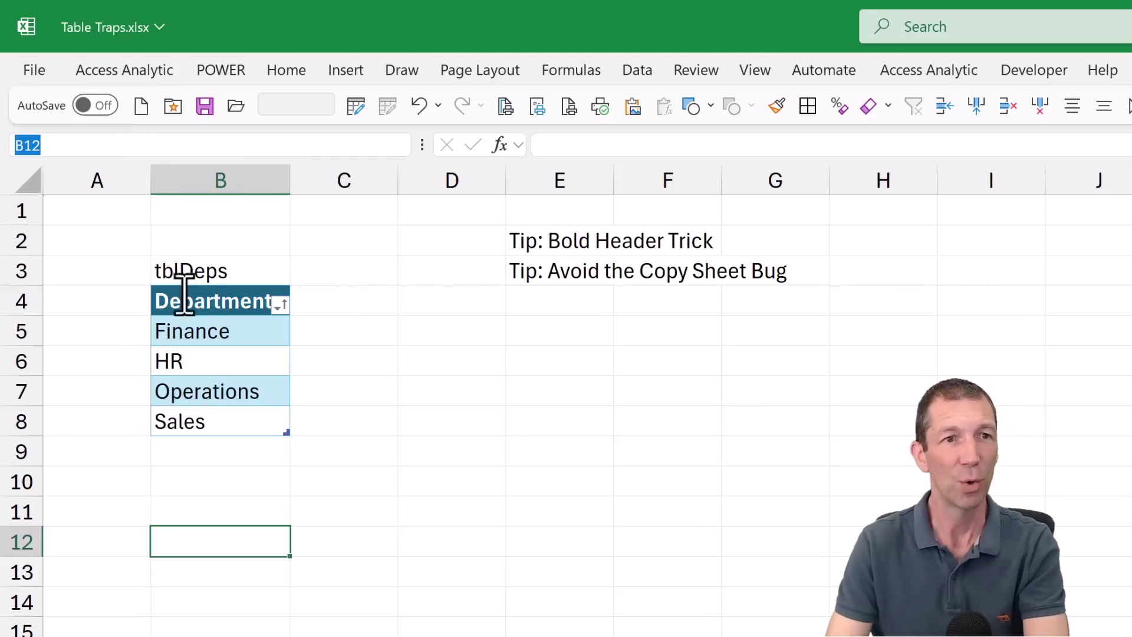
pyautogui.click(198, 328)
pyautogui.moveTo(198, 329); pyautogui.dragTo(218, 424)
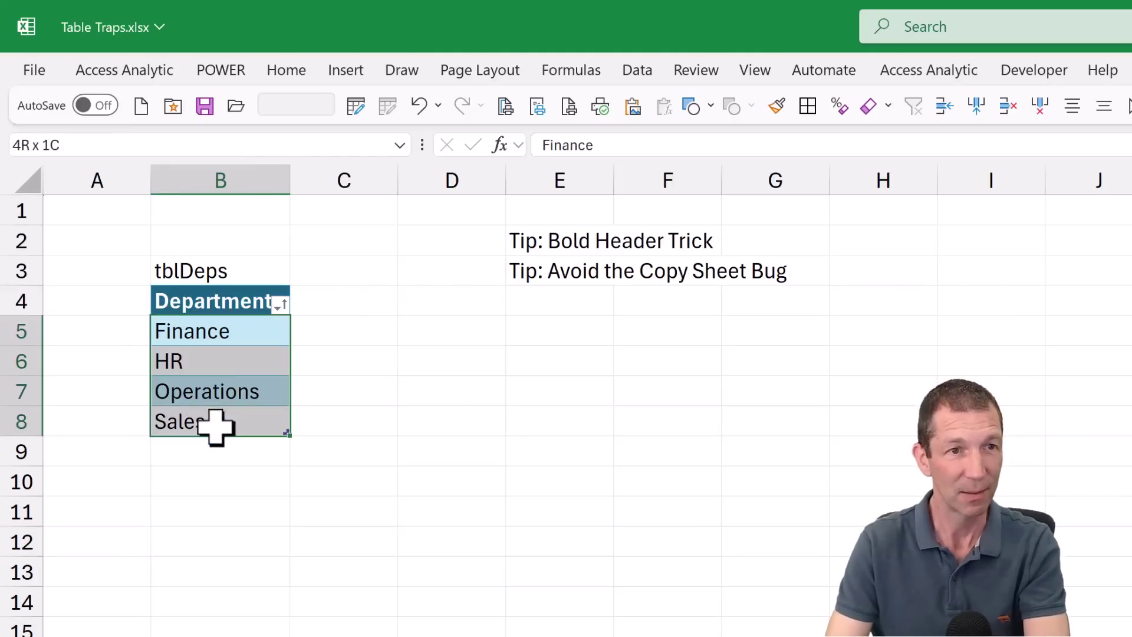
pyautogui.click(107, 145)
pyautogui.write('dd')
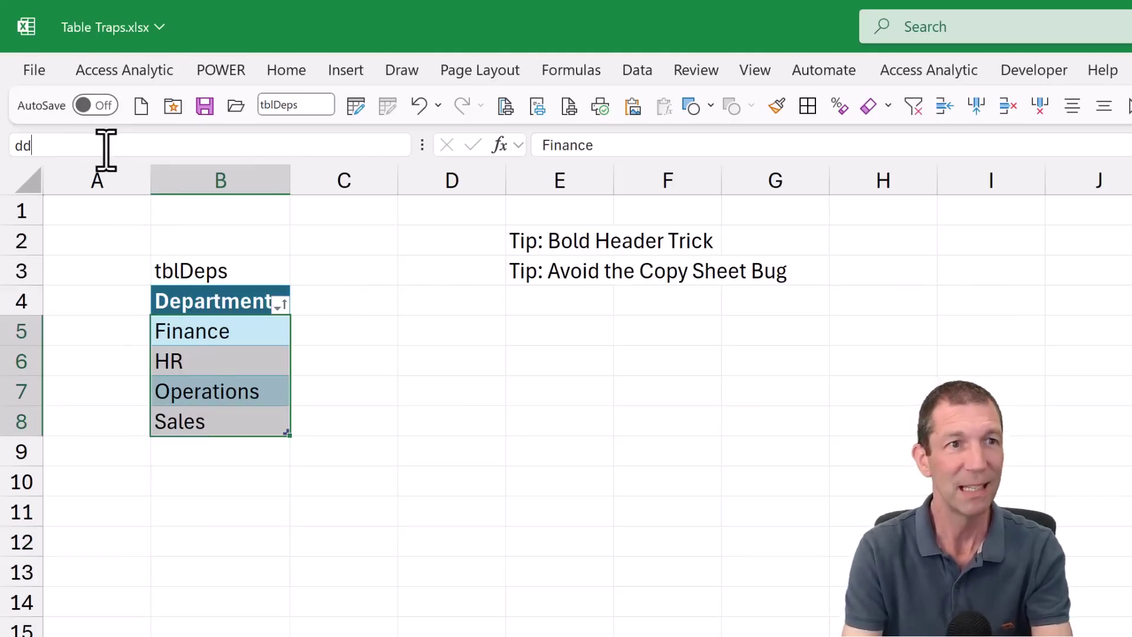
pyautogui.press('Escape')
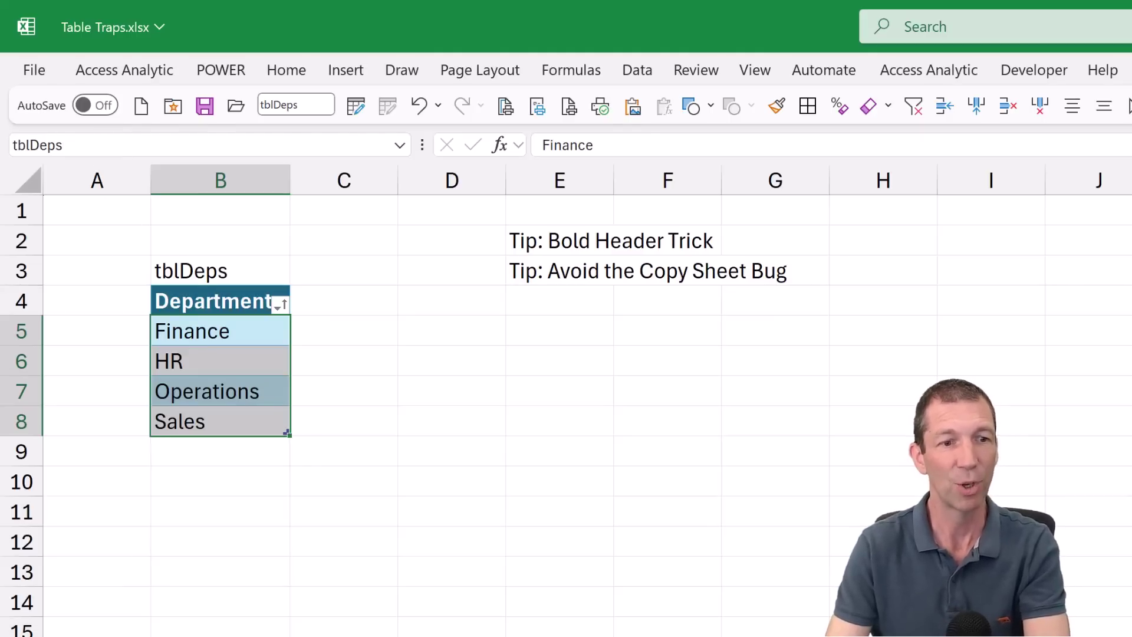
pyautogui.hotkey('ctrl', 'pagedown')
# - Select the table's Department column and set Data Validation to allow a List
pyautogui.click(417, 380)
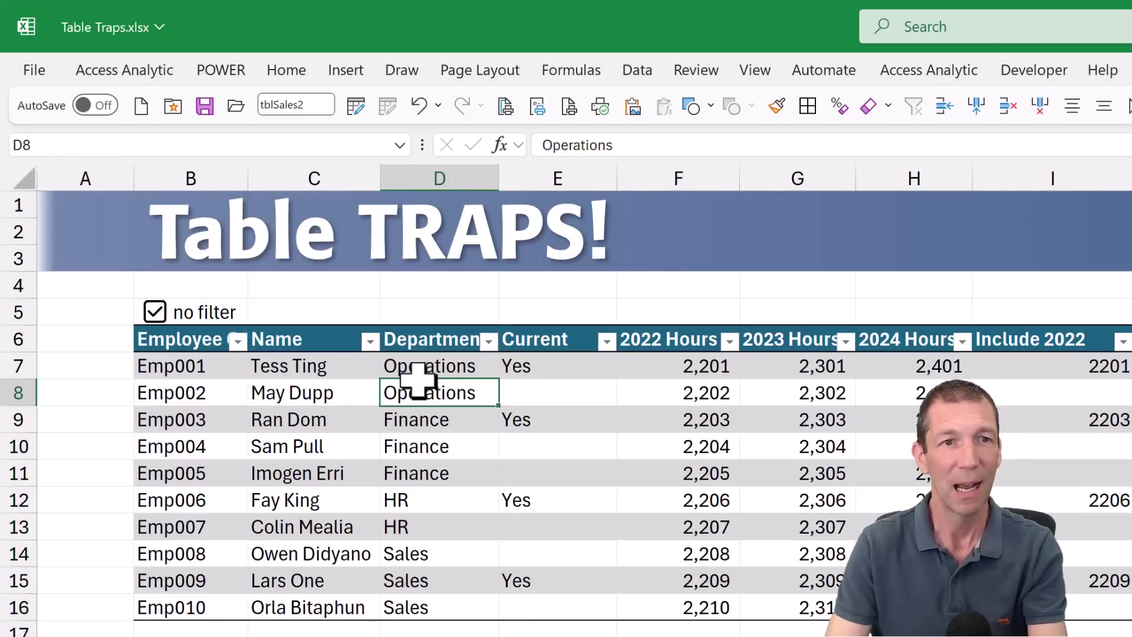
pyautogui.hotkey('ctrl', 'space')
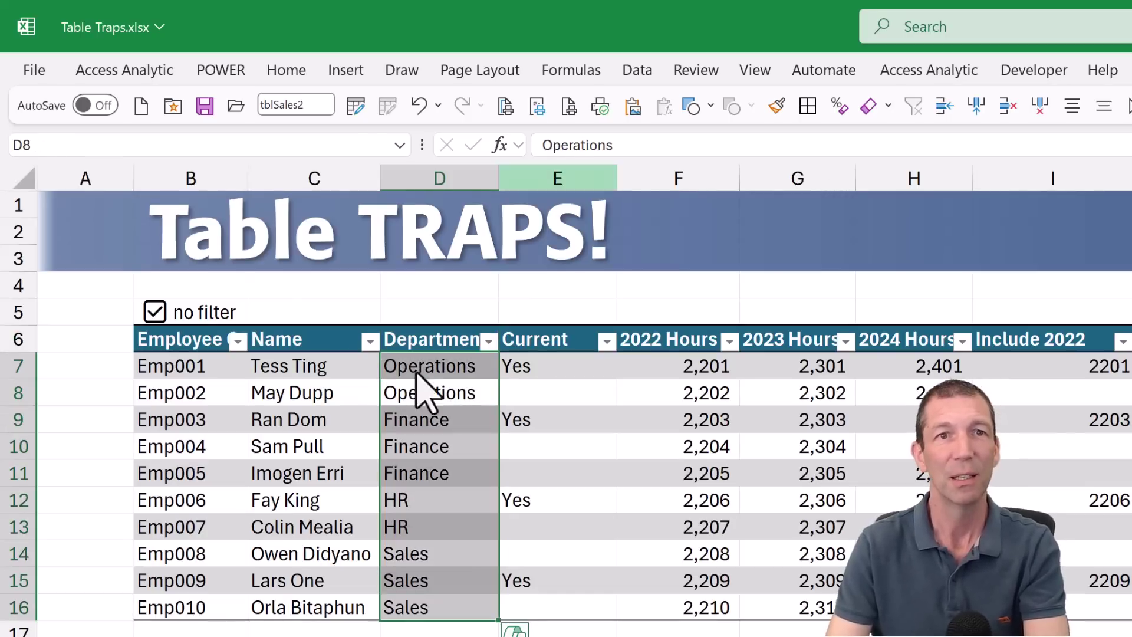
pyautogui.click(632, 73)
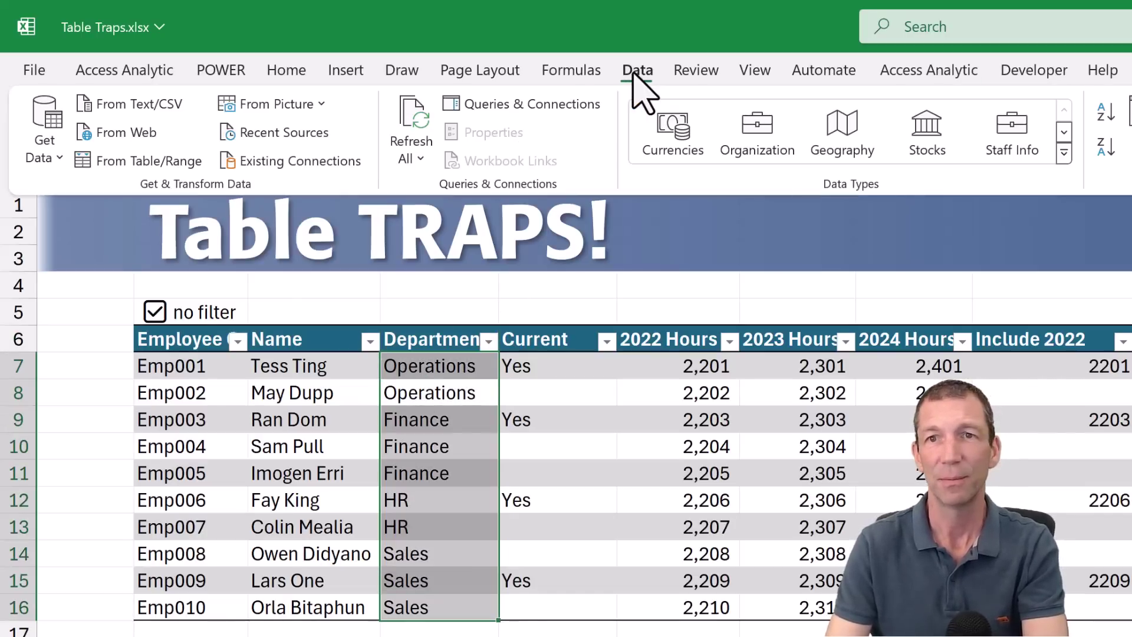
pyautogui.hotkey('alt', 'a')
pyautogui.press('v')
pyautogui.press('v')
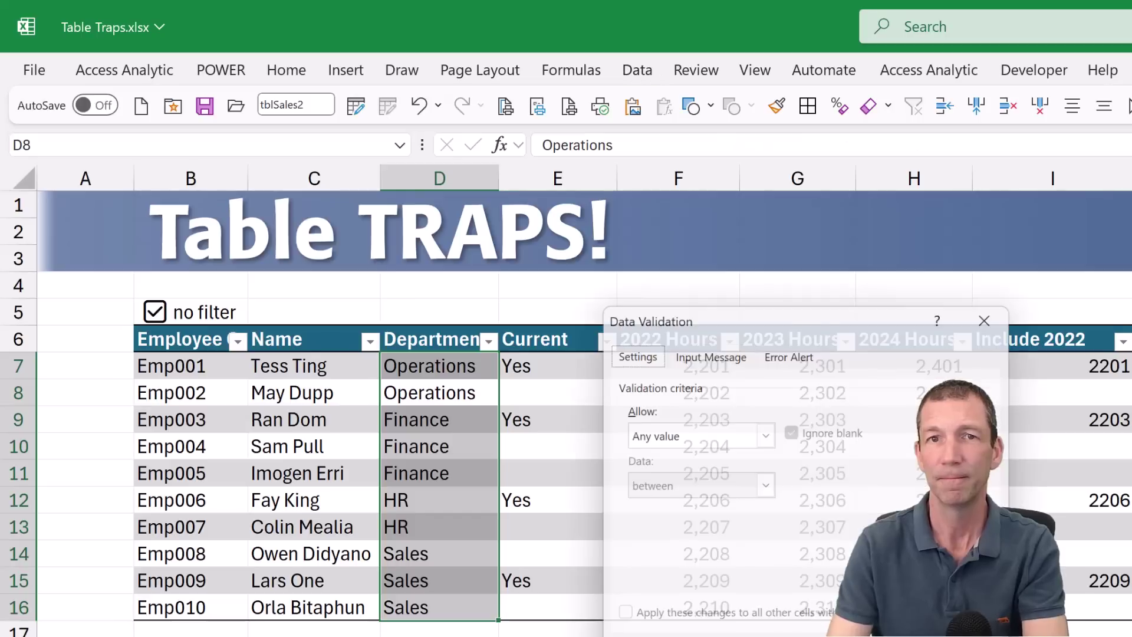
pyautogui.click(756, 434)
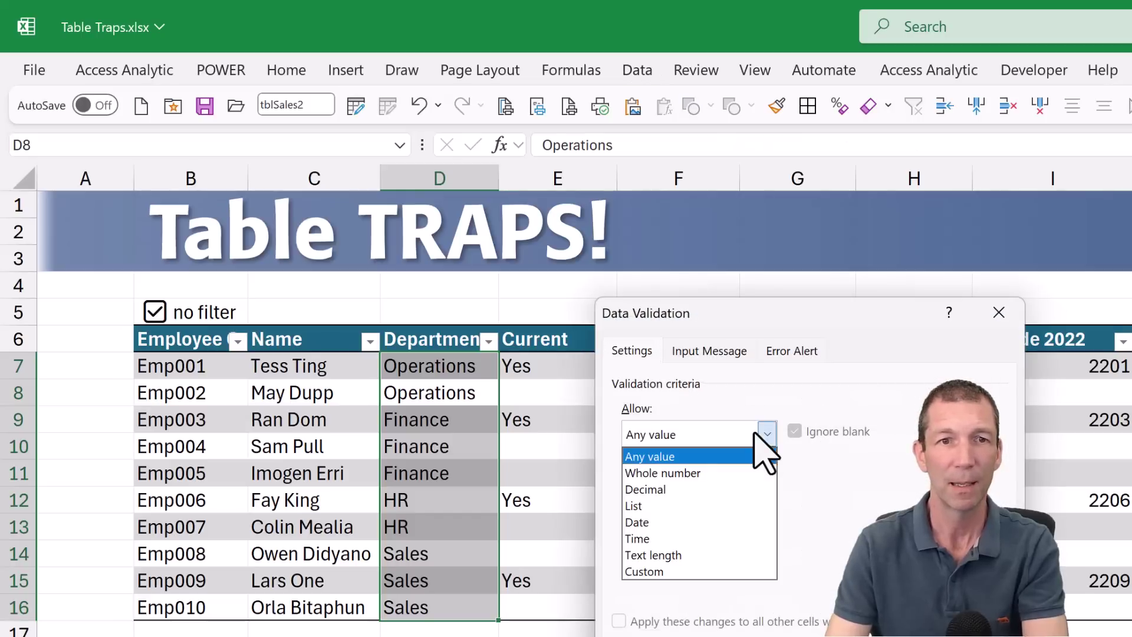
pyautogui.click(666, 506)
# - Set the list source to =ddDeps and check D8's four-department dropdown
pyautogui.click(673, 538)
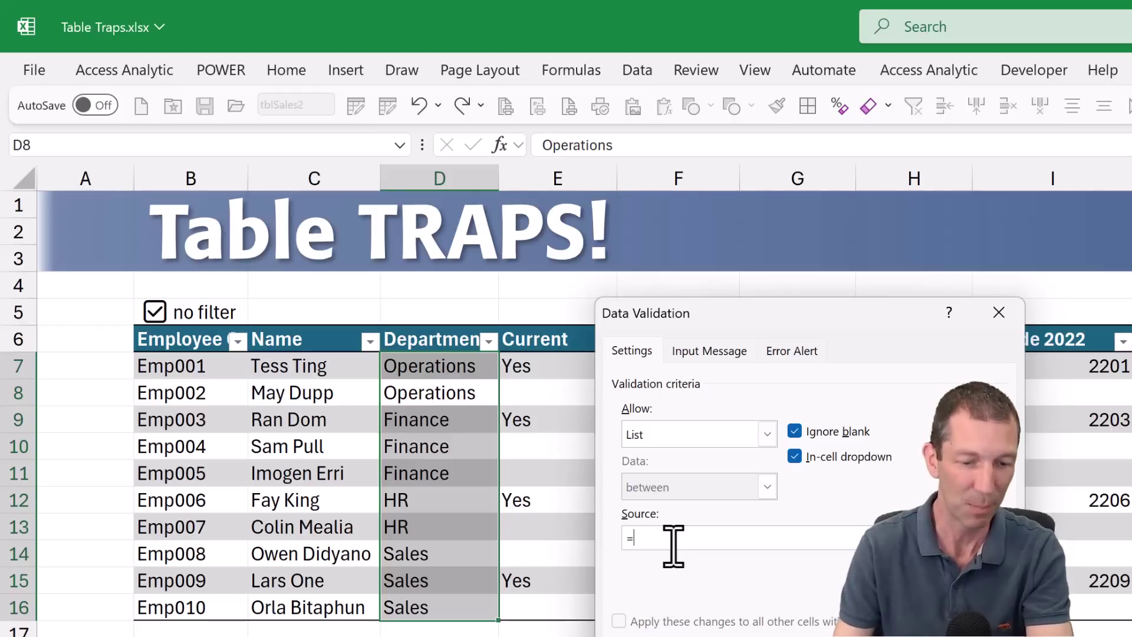
pyautogui.press('F3')
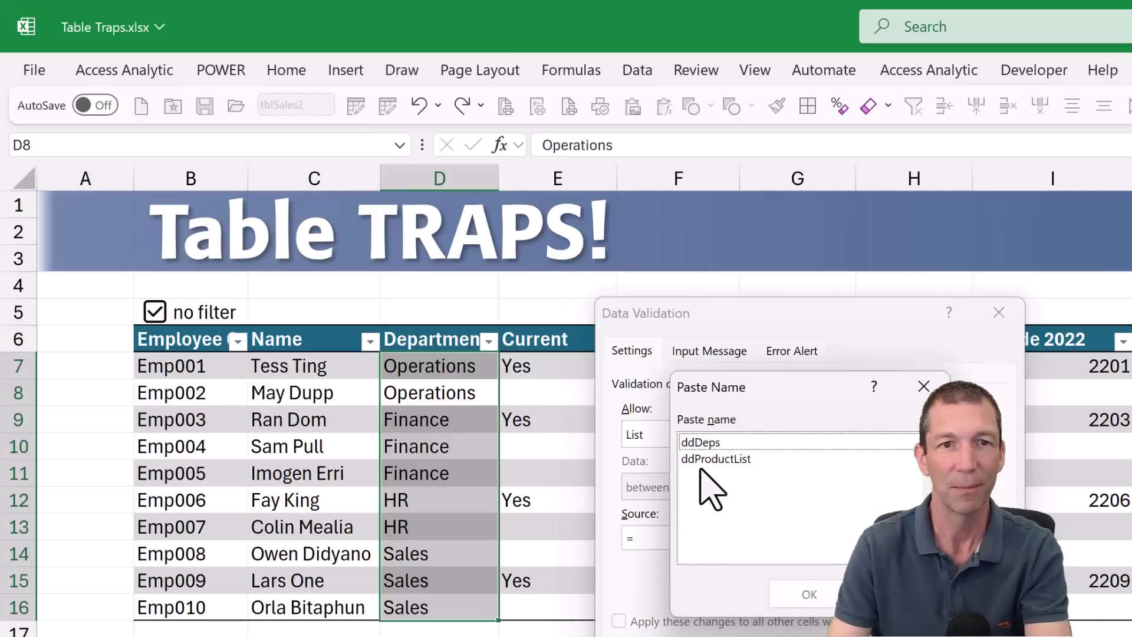
pyautogui.click(711, 441)
pyautogui.doubleClick(712, 442)
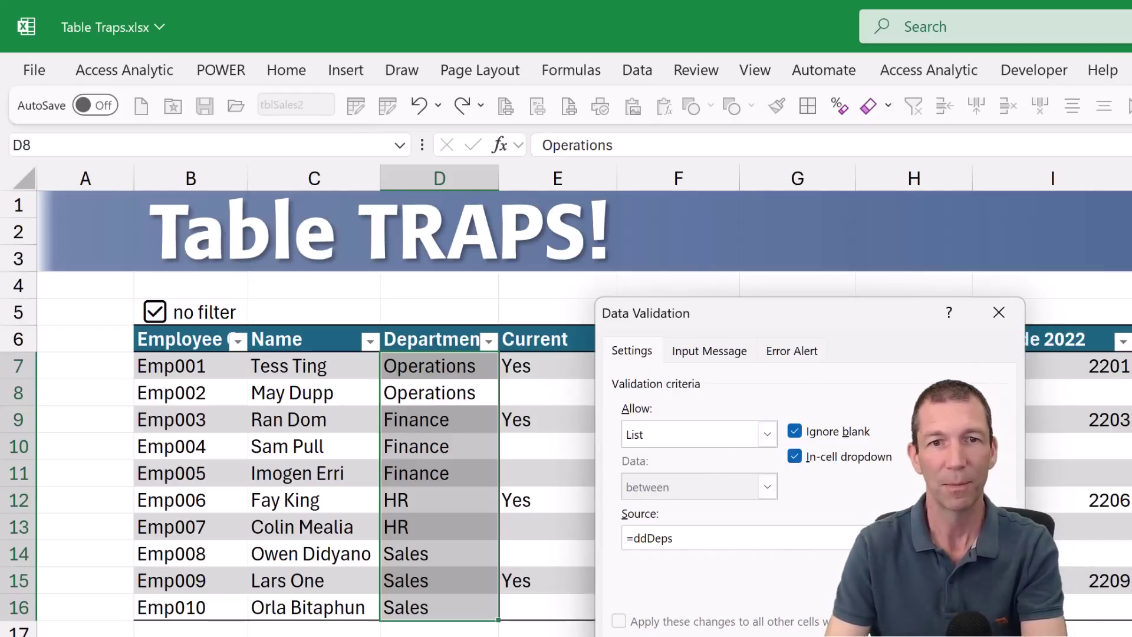
pyautogui.press('Return')
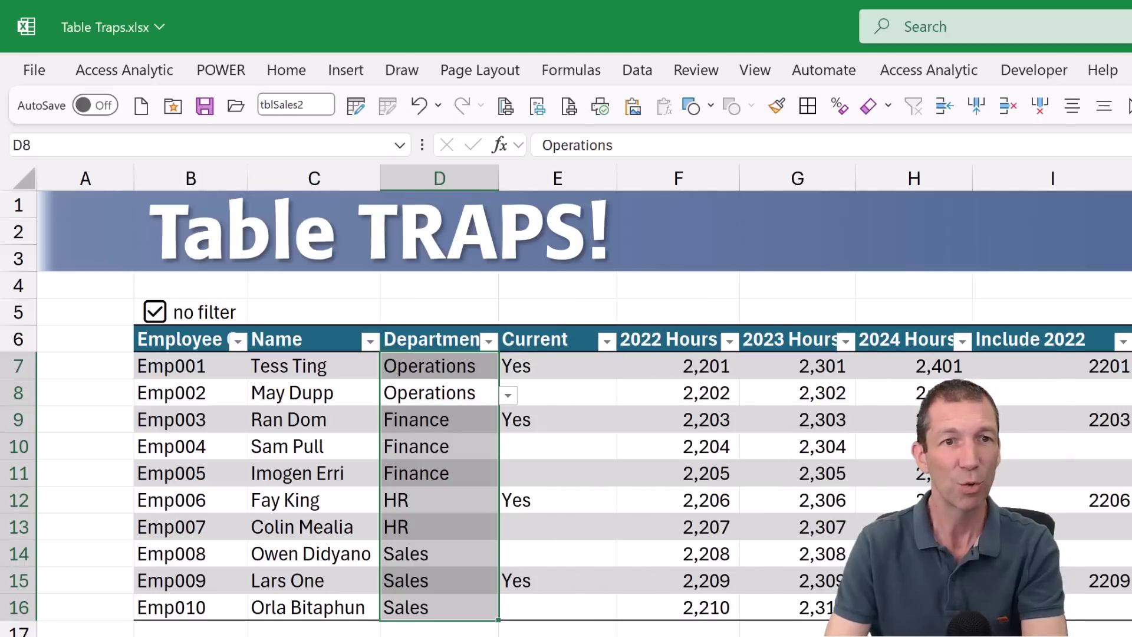
pyautogui.click(507, 395)
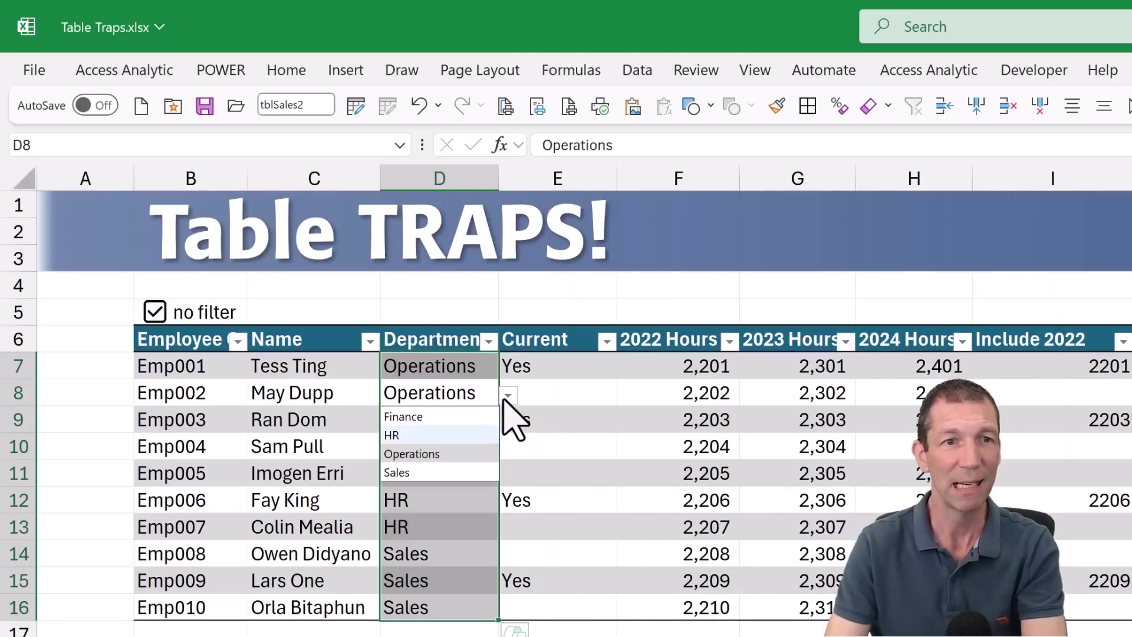
pyautogui.click(506, 397)
pyautogui.click(371, 411)
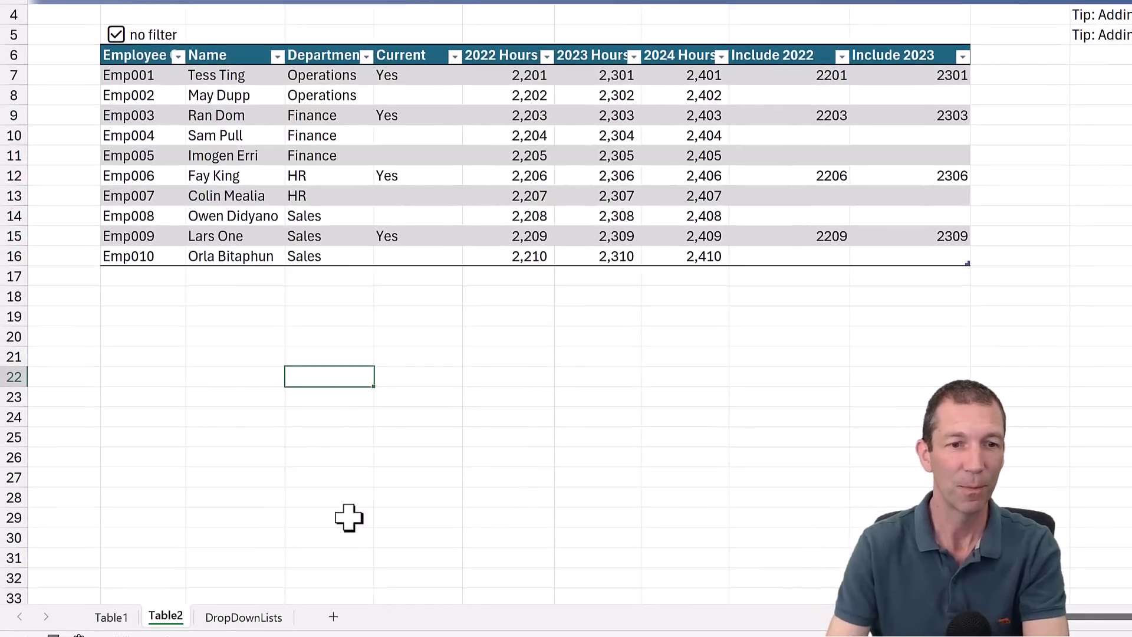
# - Add a blank Sheet1 and copy it twice, keeping the existing ddDeps name
pyautogui.click(333, 616)
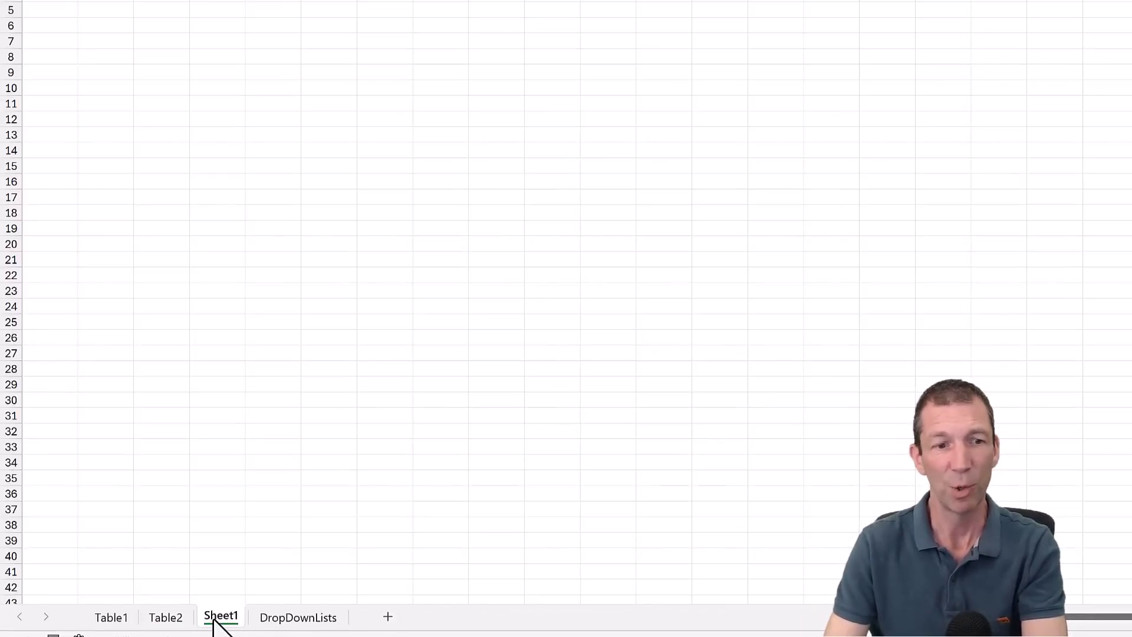
pyautogui.moveTo(219, 618); pyautogui.dragTo(383, 614)
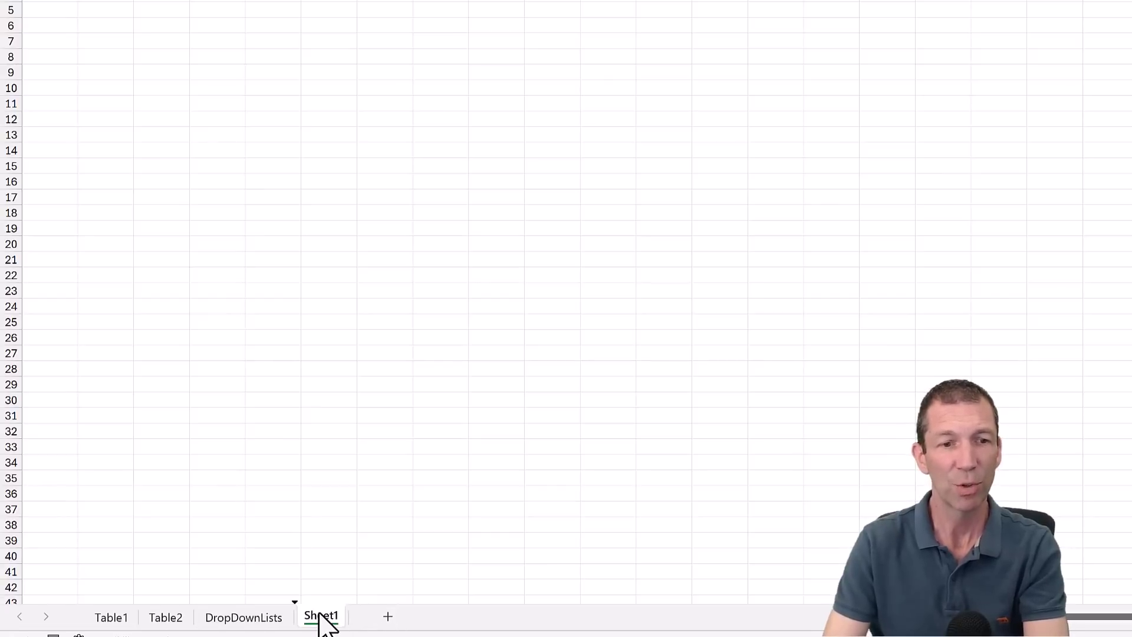
pyautogui.moveTo(320, 613); pyautogui.dragTo(379, 606)
pyautogui.click(555, 421)
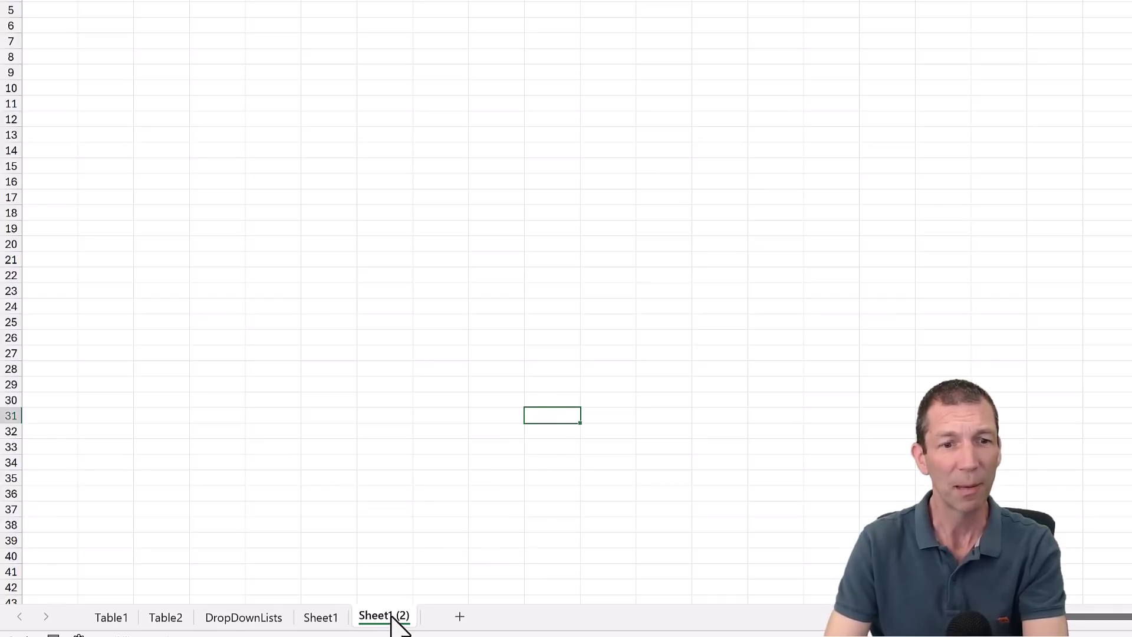
pyautogui.moveTo(392, 616); pyautogui.dragTo(444, 612)
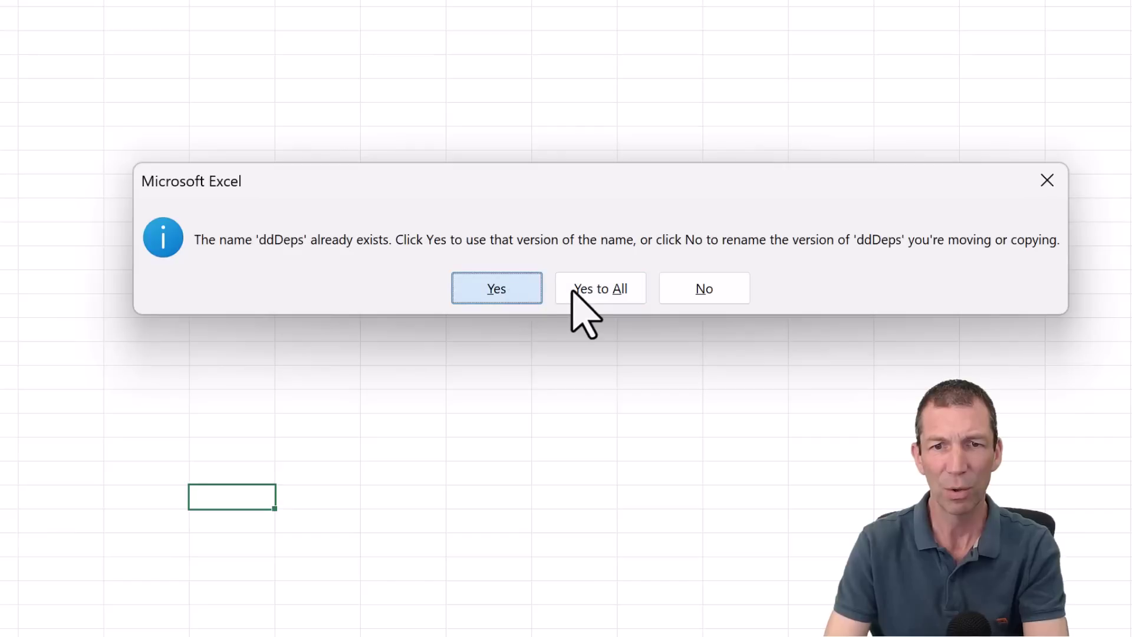
pyautogui.click(497, 289)
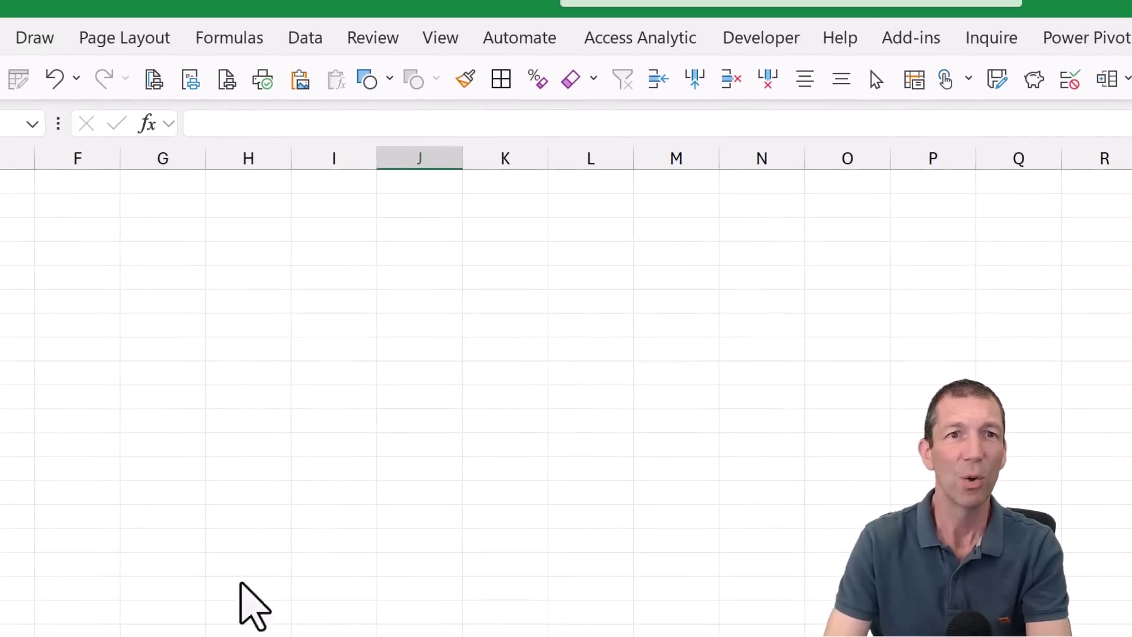
pyautogui.click(225, 43)
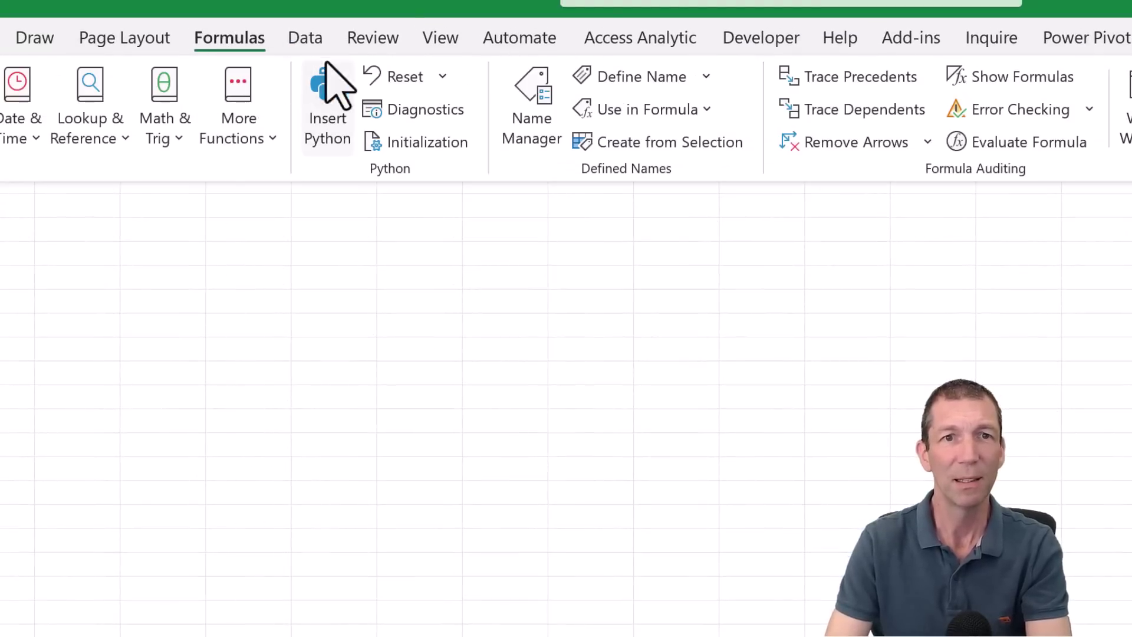
pyautogui.click(539, 106)
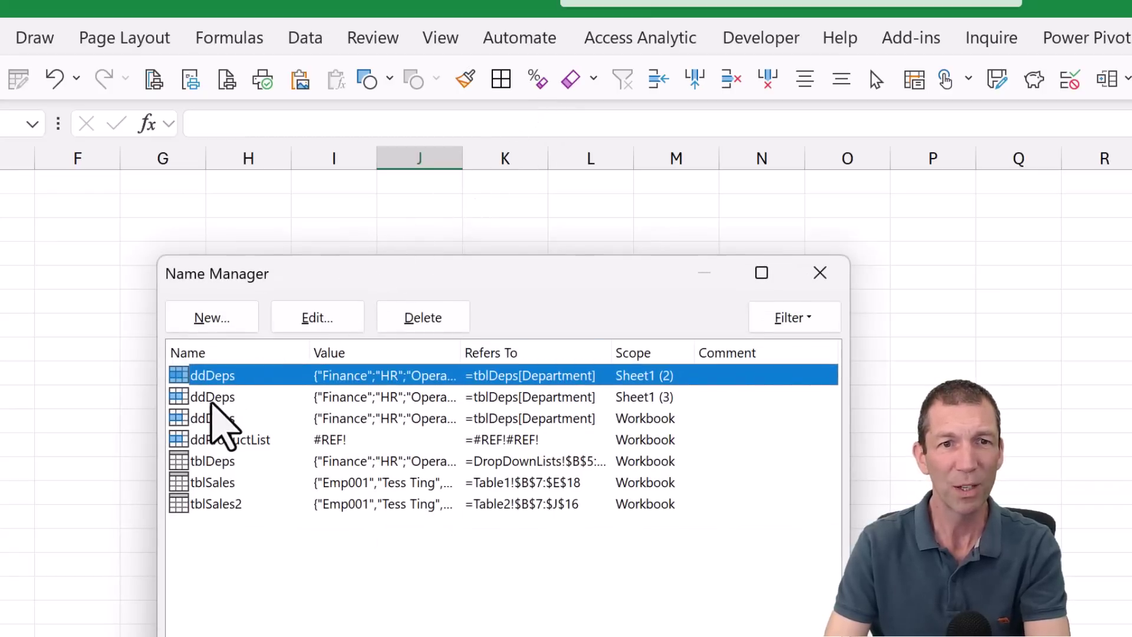
pyautogui.click(220, 424)
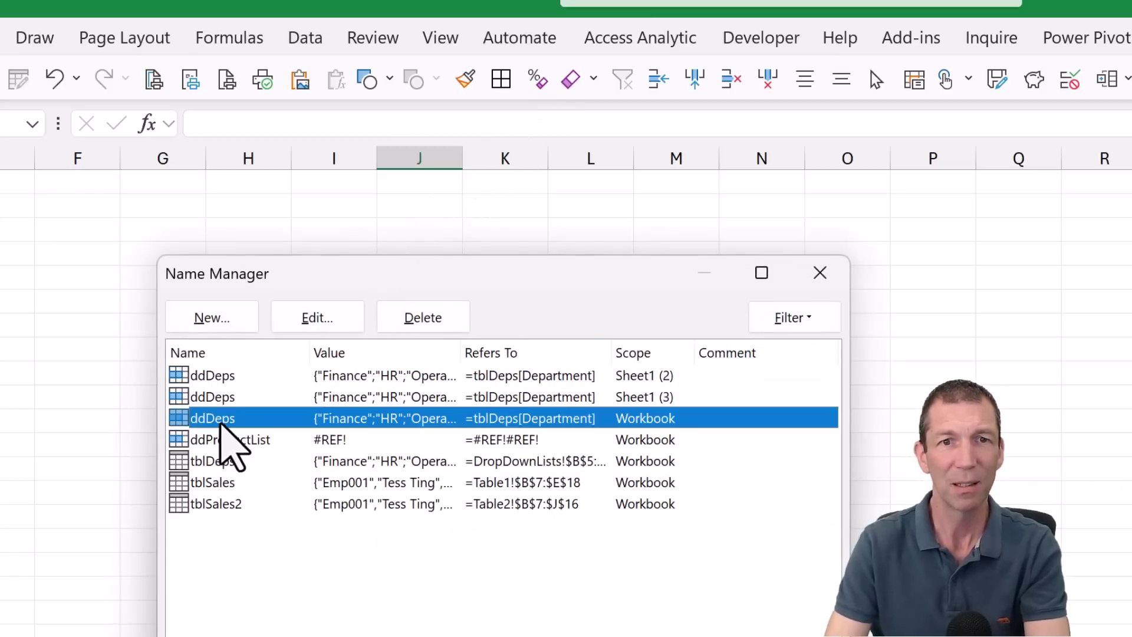
pyautogui.click(235, 376)
pyautogui.click(232, 397)
pyautogui.click(226, 437)
pyautogui.click(238, 401)
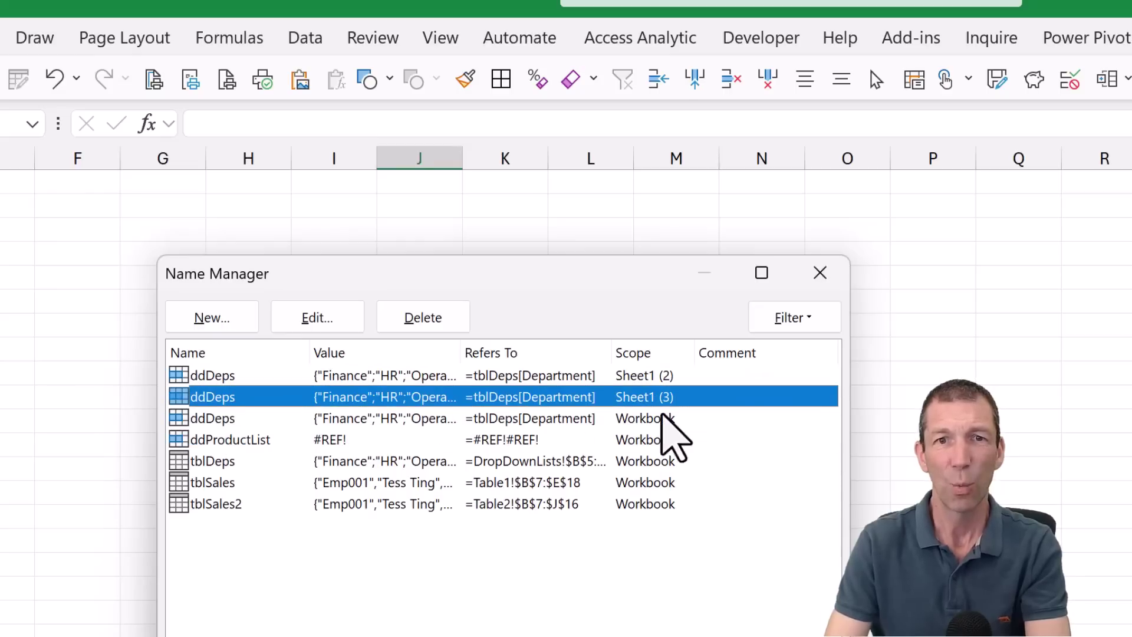
pyautogui.click(669, 415)
pyautogui.press('Up')
pyautogui.press('Up')
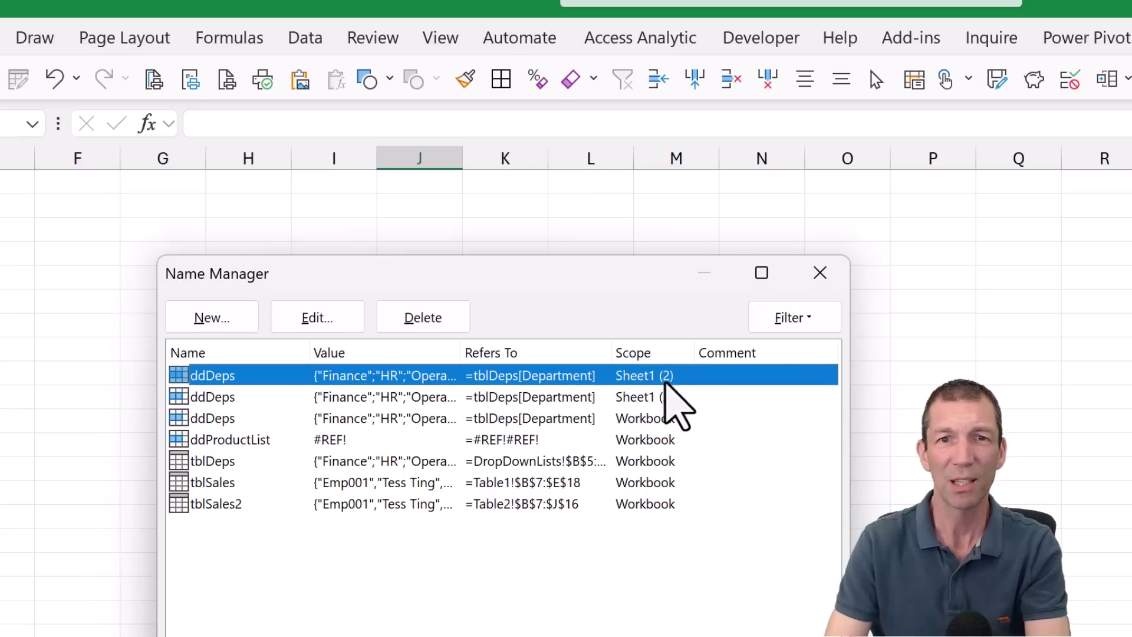
pyautogui.click(644, 402)
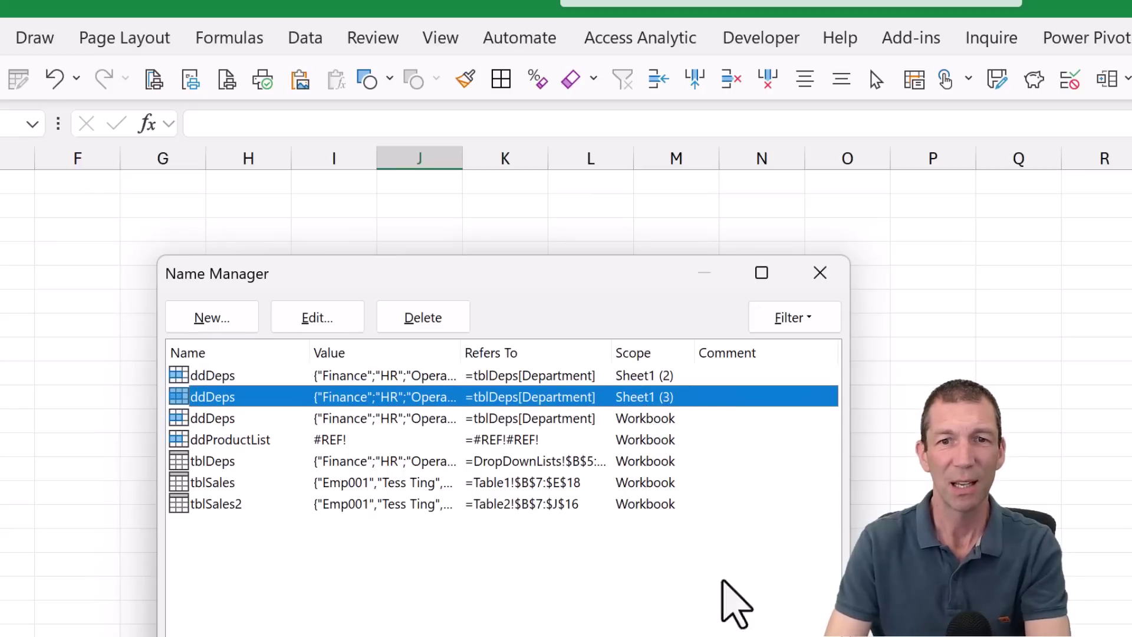
pyautogui.press('Escape')
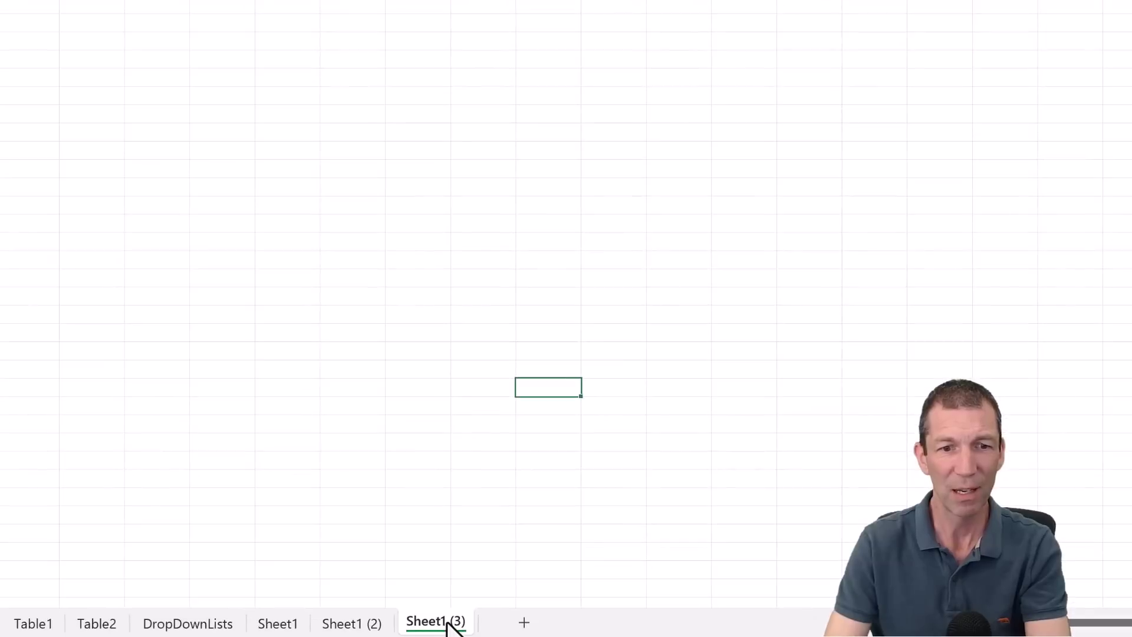
# - Copy Sheet1 (3) into Sheet1 (4), finally answering Yes to keep ddDeps
pyautogui.moveTo(543, 607); pyautogui.dragTo(539, 614)
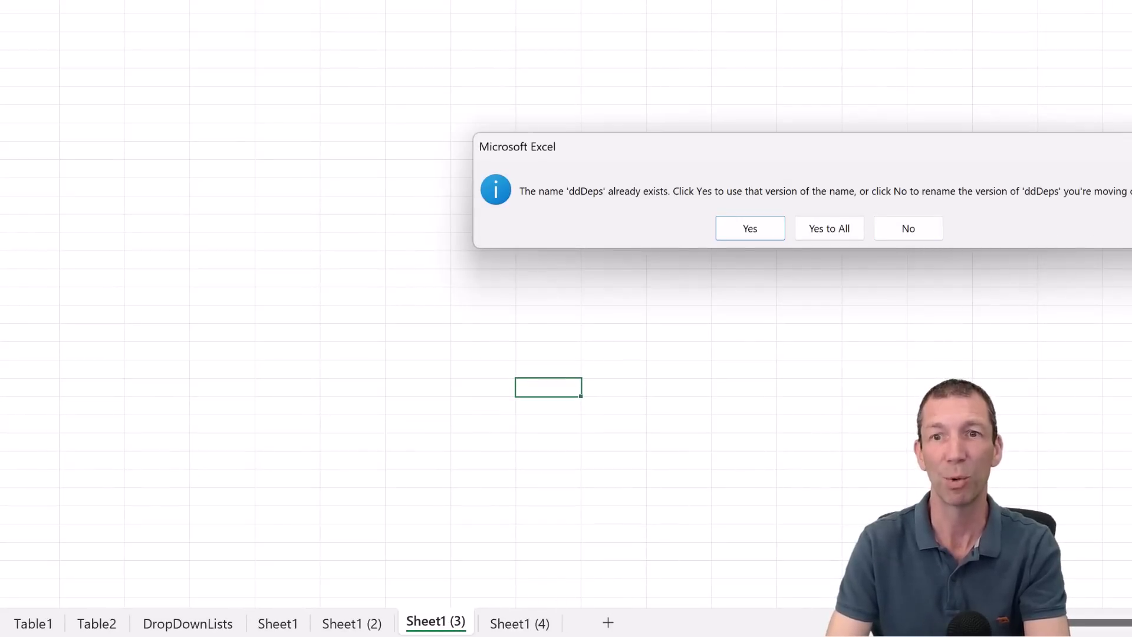
pyautogui.press('n')
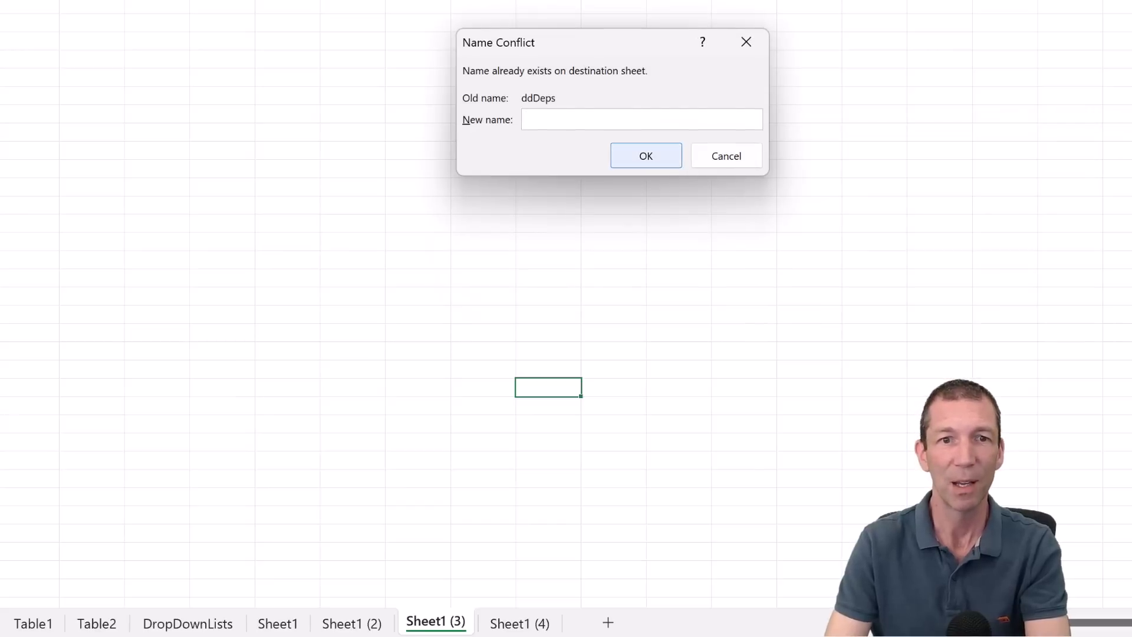
pyautogui.click(745, 165)
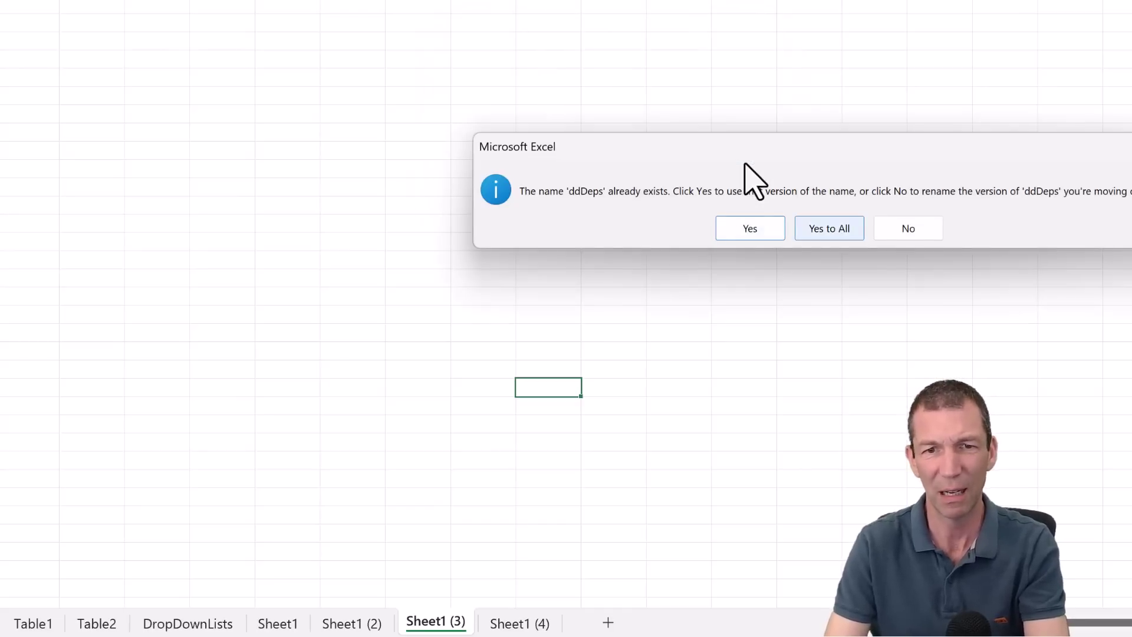
pyautogui.click(932, 233)
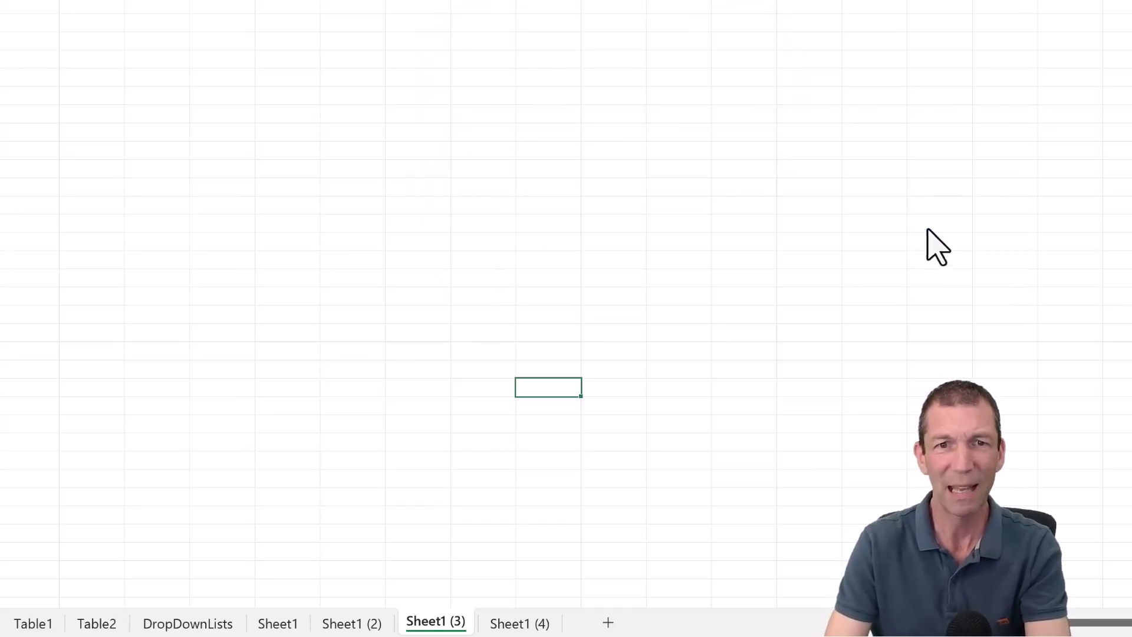
pyautogui.click(734, 43)
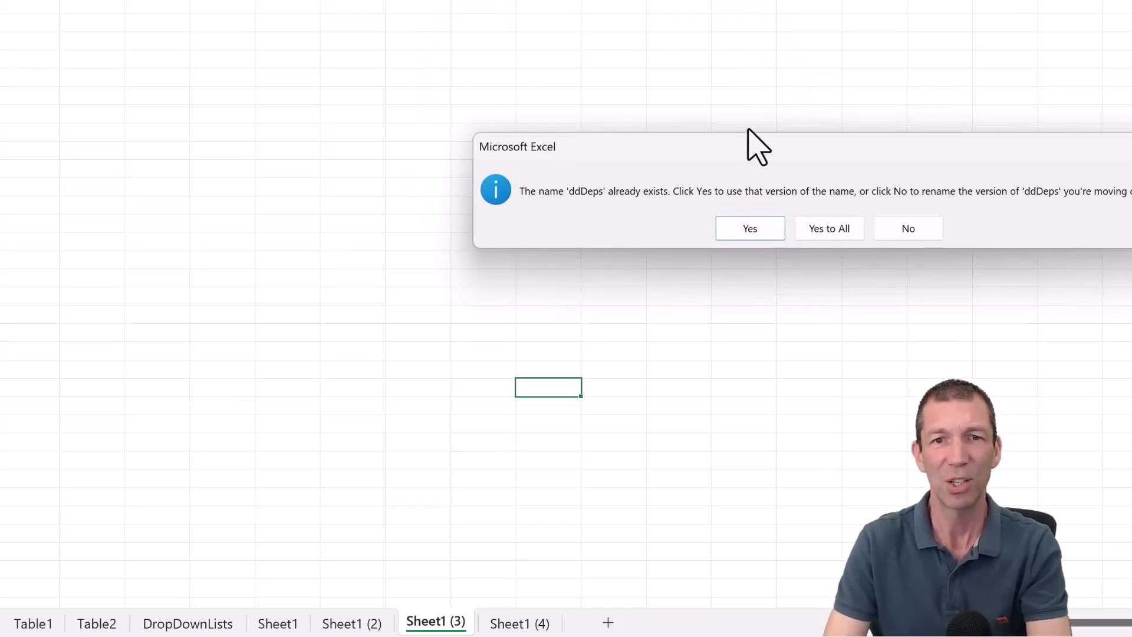
pyautogui.click(757, 225)
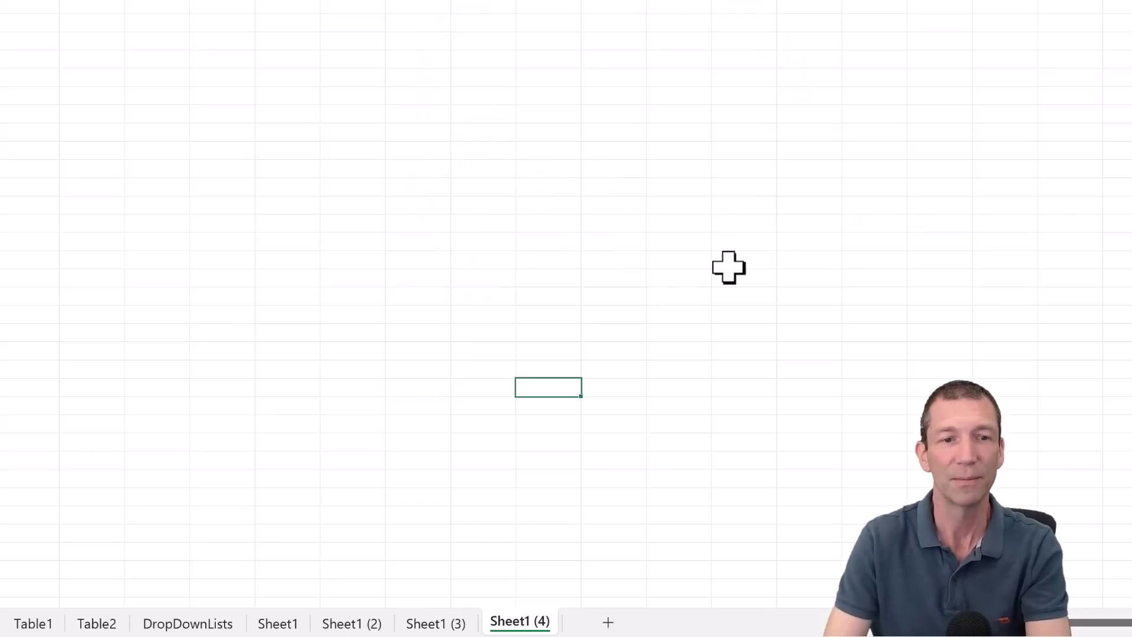
# - Go to the DropDownLists sheet and select the tblDeps department cells
pyautogui.click(197, 624)
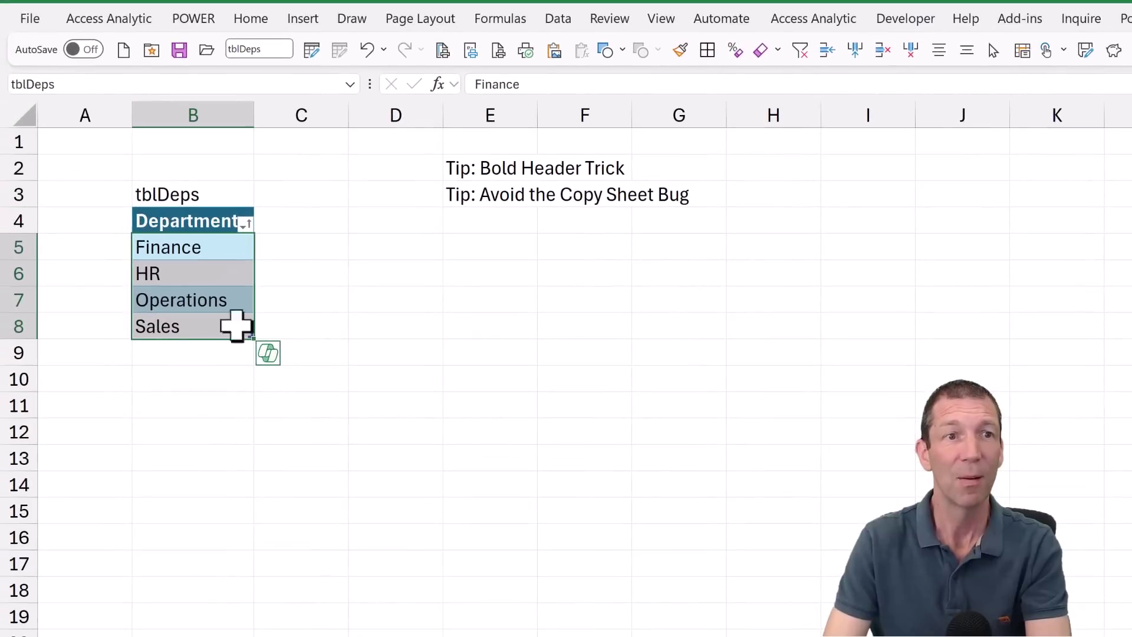
pyautogui.click(230, 253)
pyautogui.moveTo(230, 254); pyautogui.dragTo(228, 353)
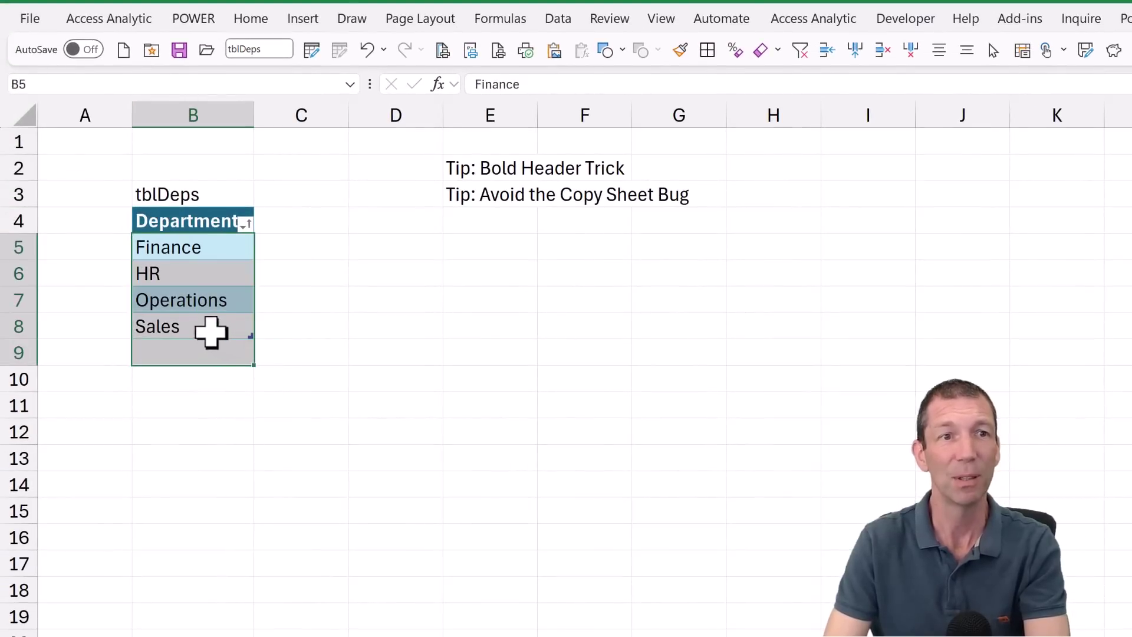
pyautogui.click(198, 325)
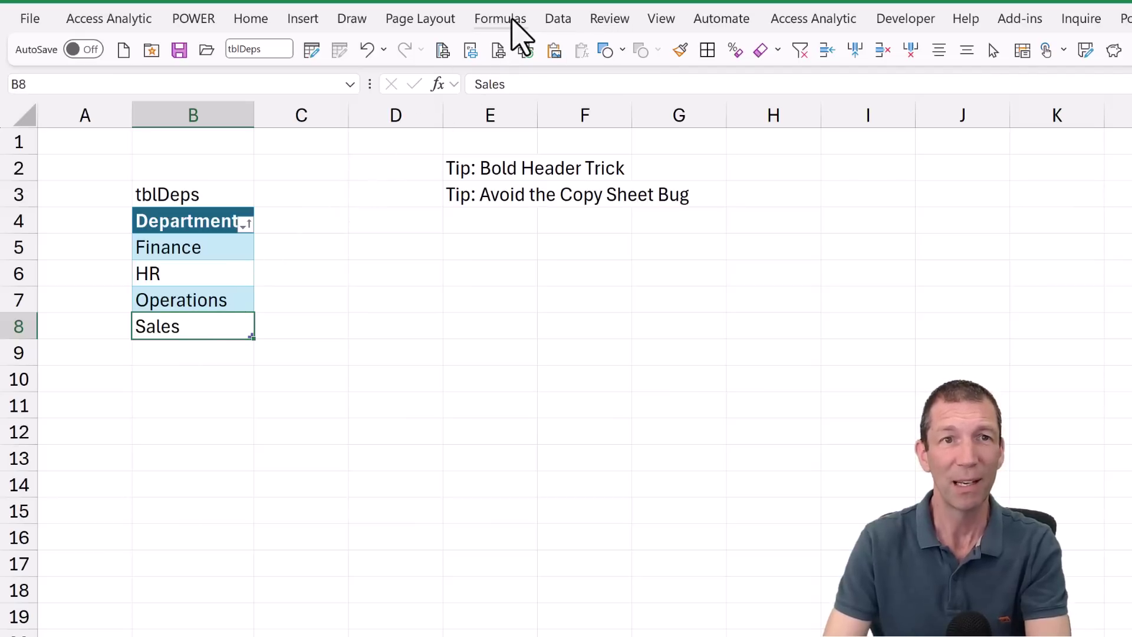
# - In Name Manager, delete the ddDeps names scoped to Sheet1 (2), (3) and (4)
pyautogui.click(512, 20)
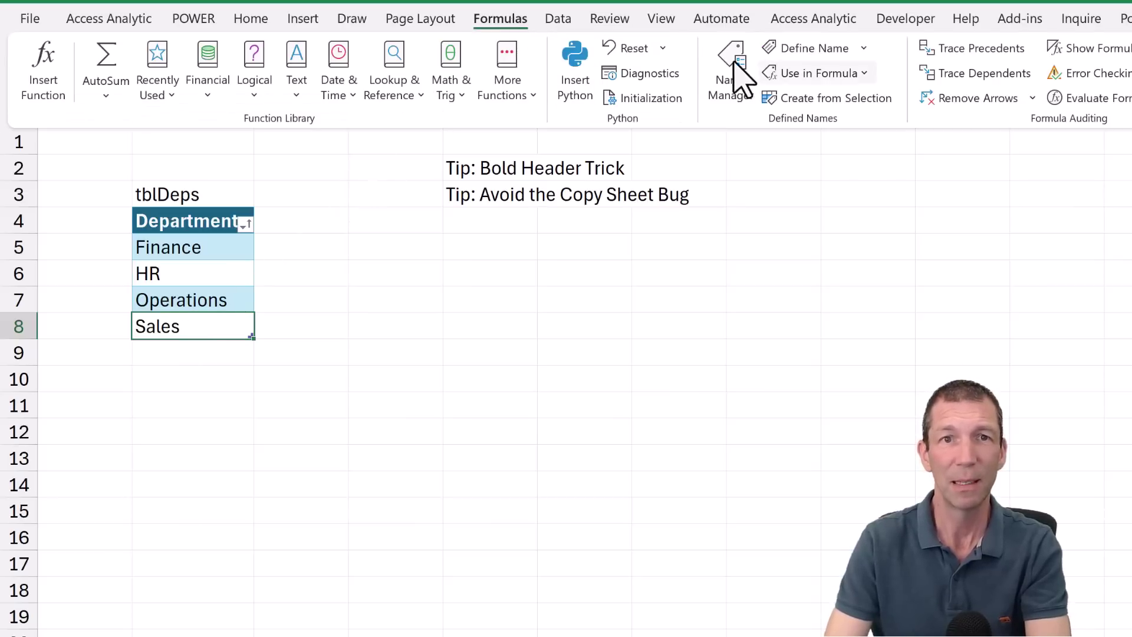
pyautogui.click(742, 65)
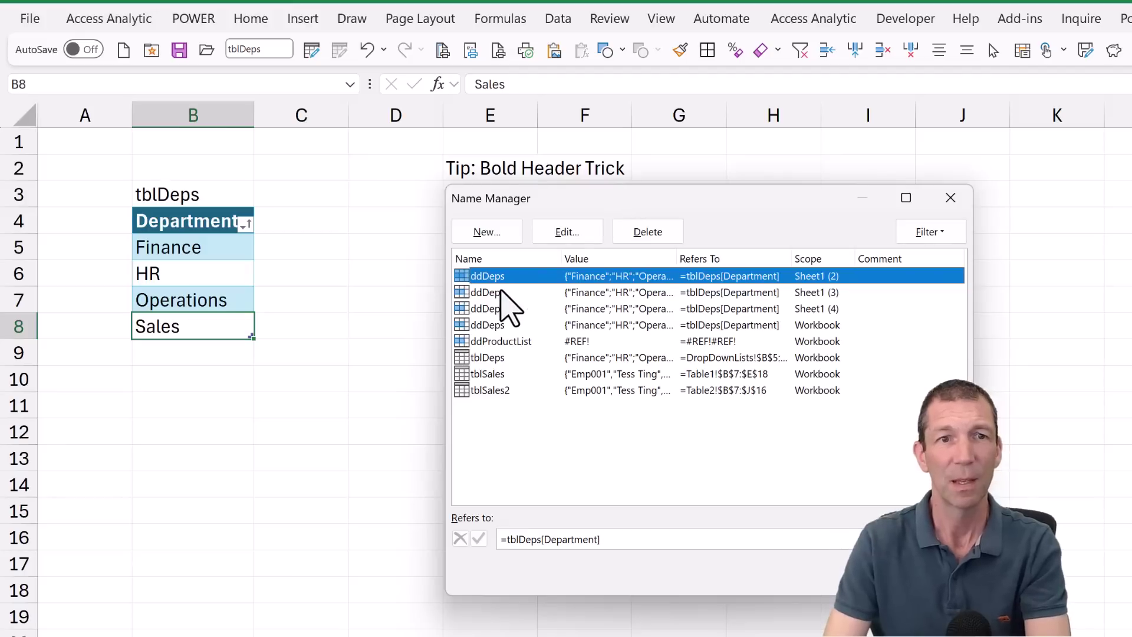
pyautogui.click(500, 292)
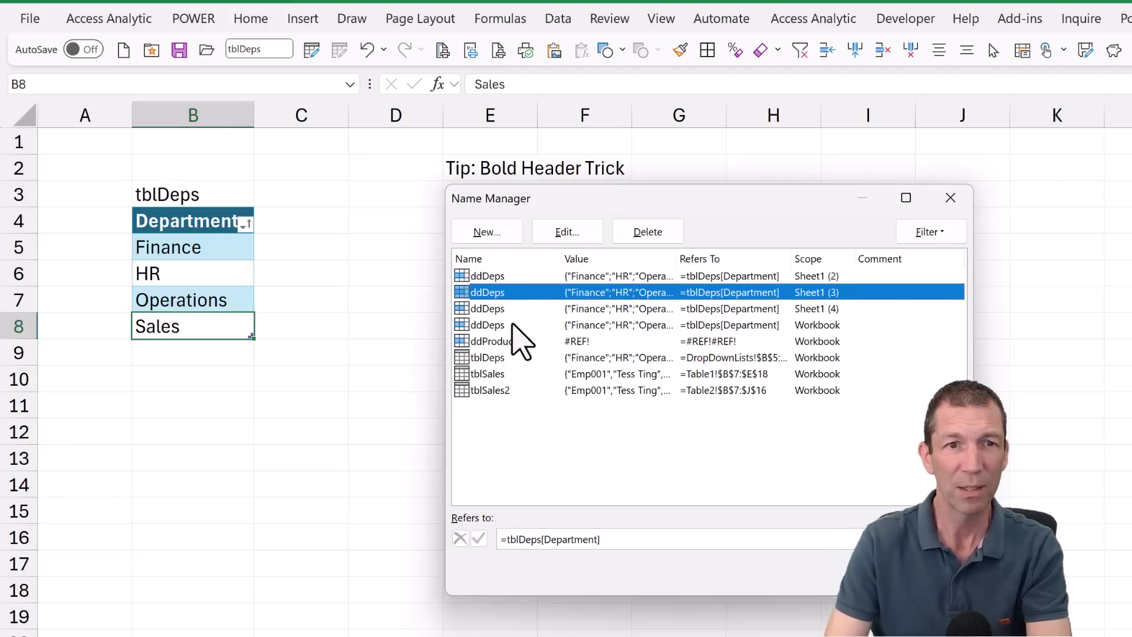
pyautogui.click(648, 232)
pyautogui.press('Return')
pyautogui.click(647, 232)
pyautogui.press('Return')
pyautogui.press('Return')
pyautogui.click(648, 232)
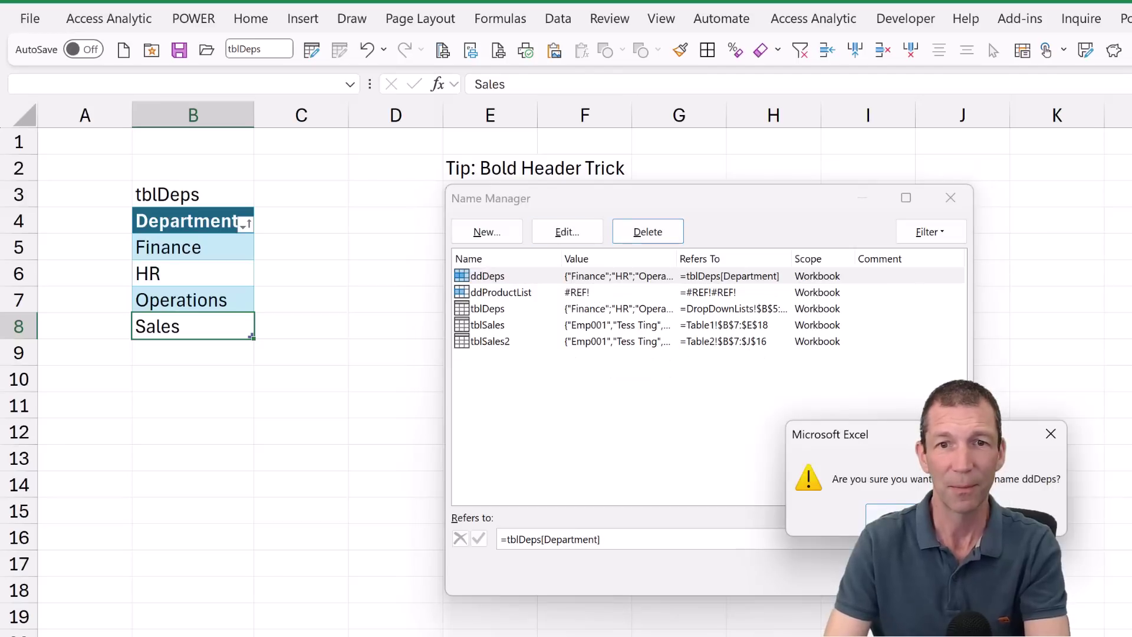
pyautogui.press('Return')
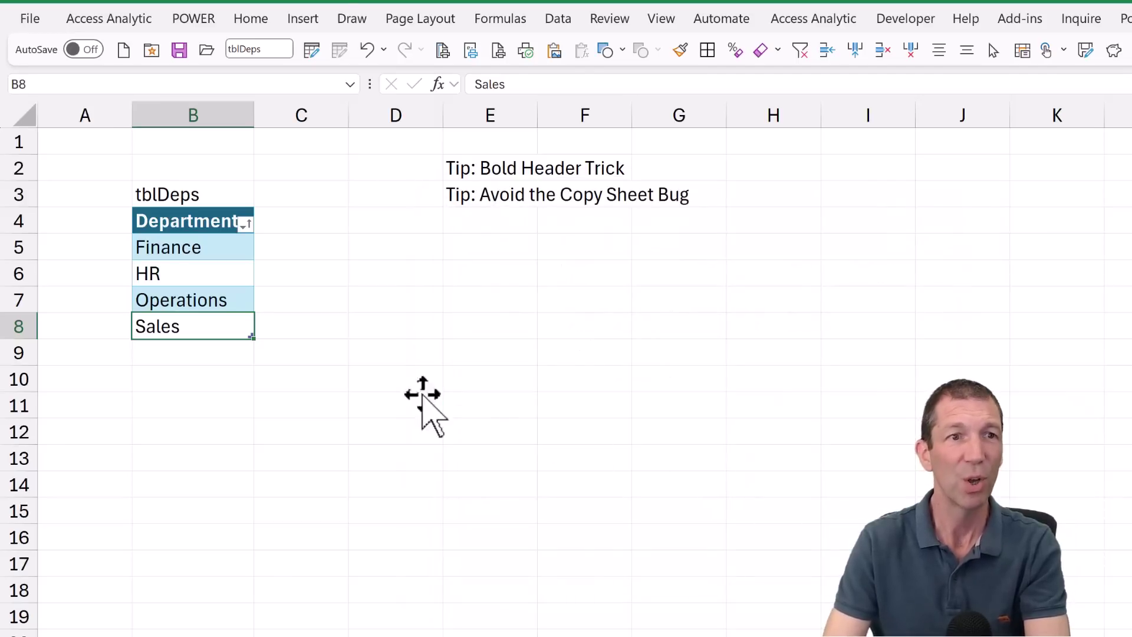
pyautogui.click(416, 404)
# - Name the department cells B5:B9 ddList via the Name Box
pyautogui.click(193, 247)
pyautogui.moveTo(193, 246); pyautogui.dragTo(199, 348)
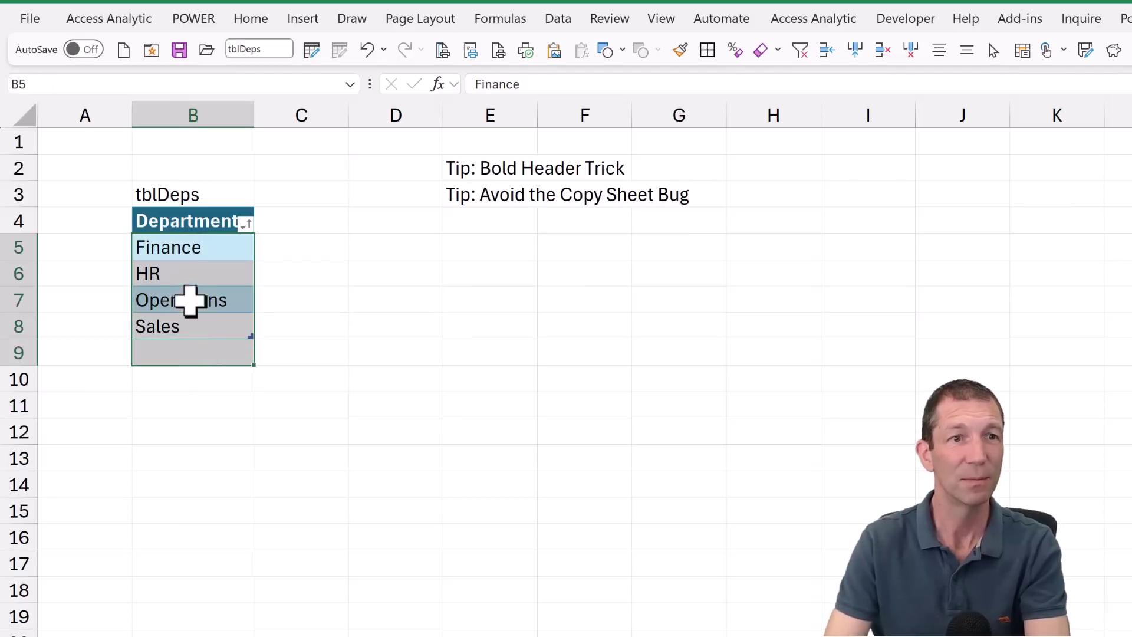
pyautogui.click(150, 83)
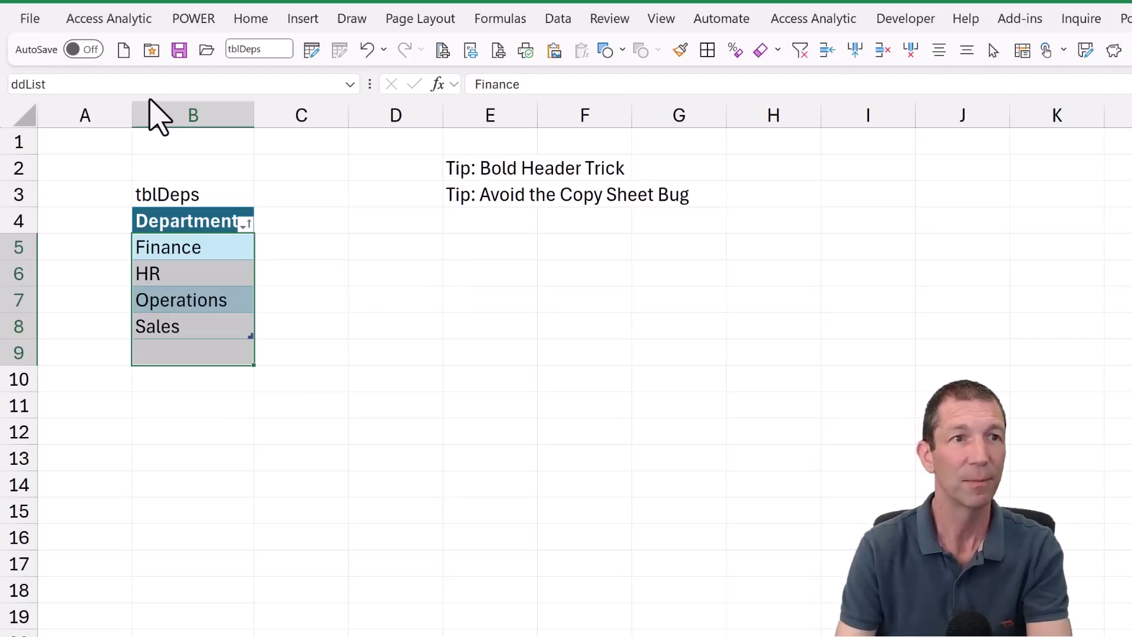
pyautogui.write('ddList')
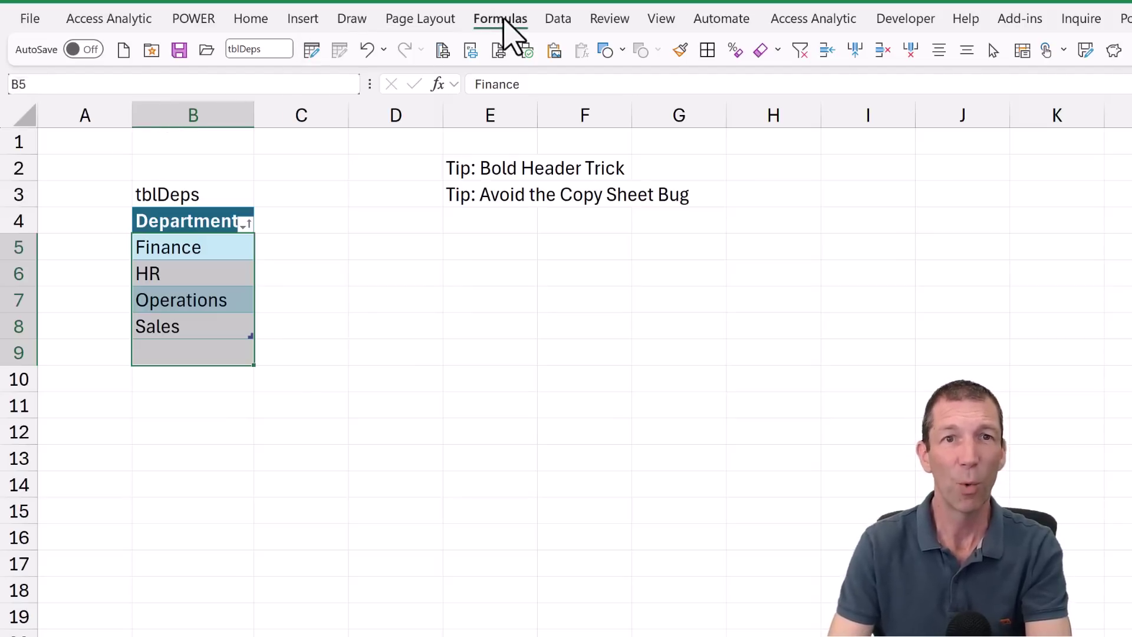
# - In Name Manager, change ddList to refer to =DropDownLists!$B$5:$B$8
pyautogui.click(500, 18)
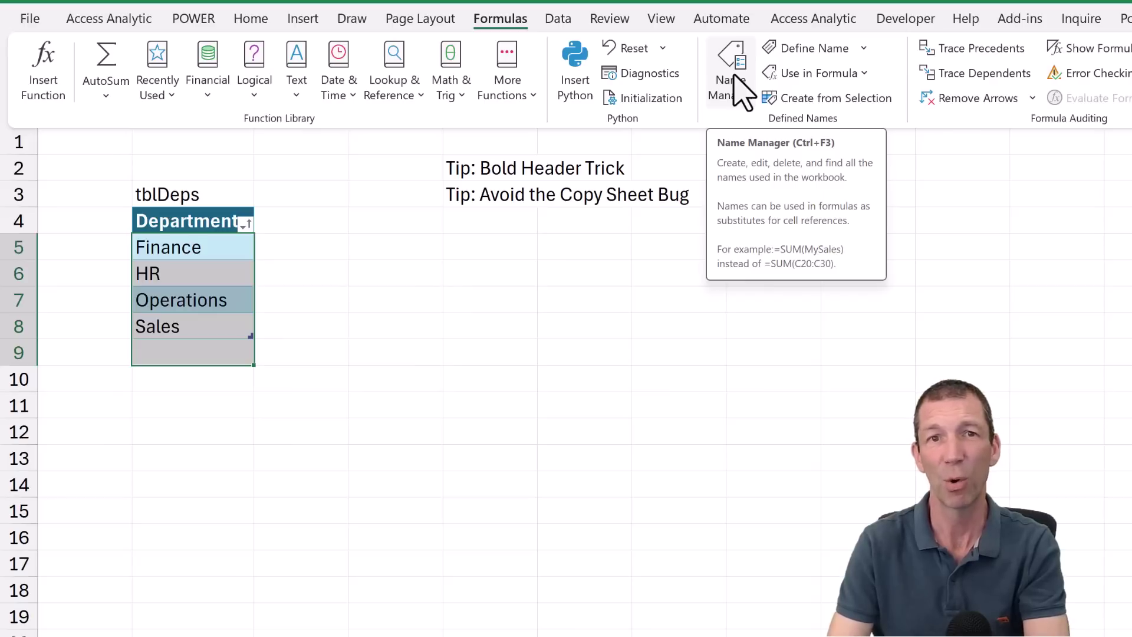
pyautogui.click(748, 63)
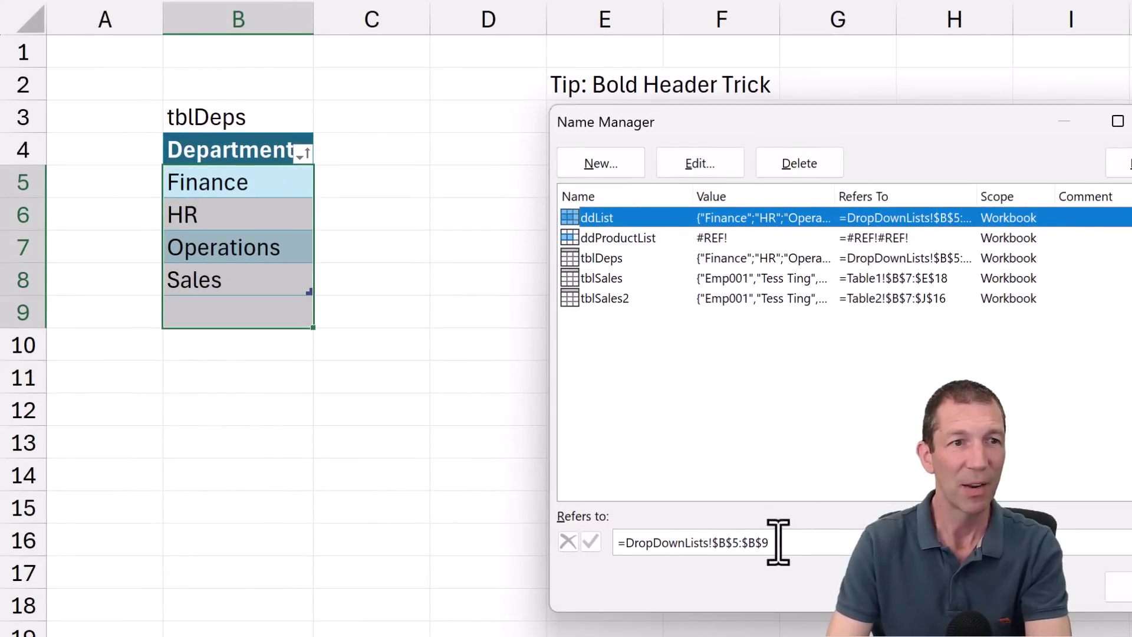
pyautogui.click(796, 541)
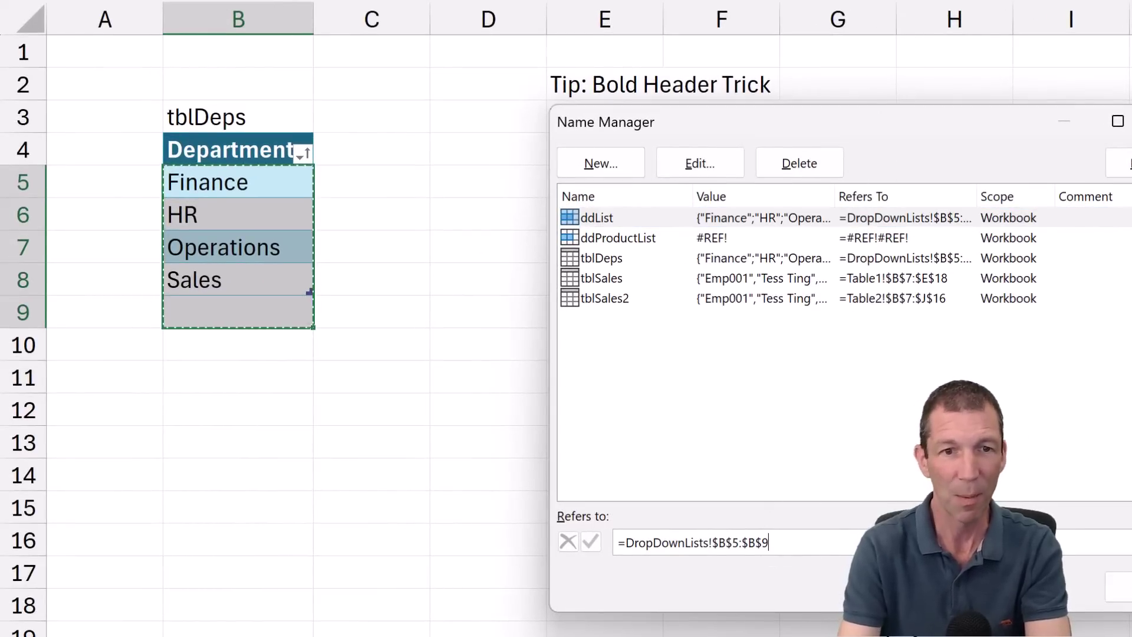
pyautogui.press('BackSpace')
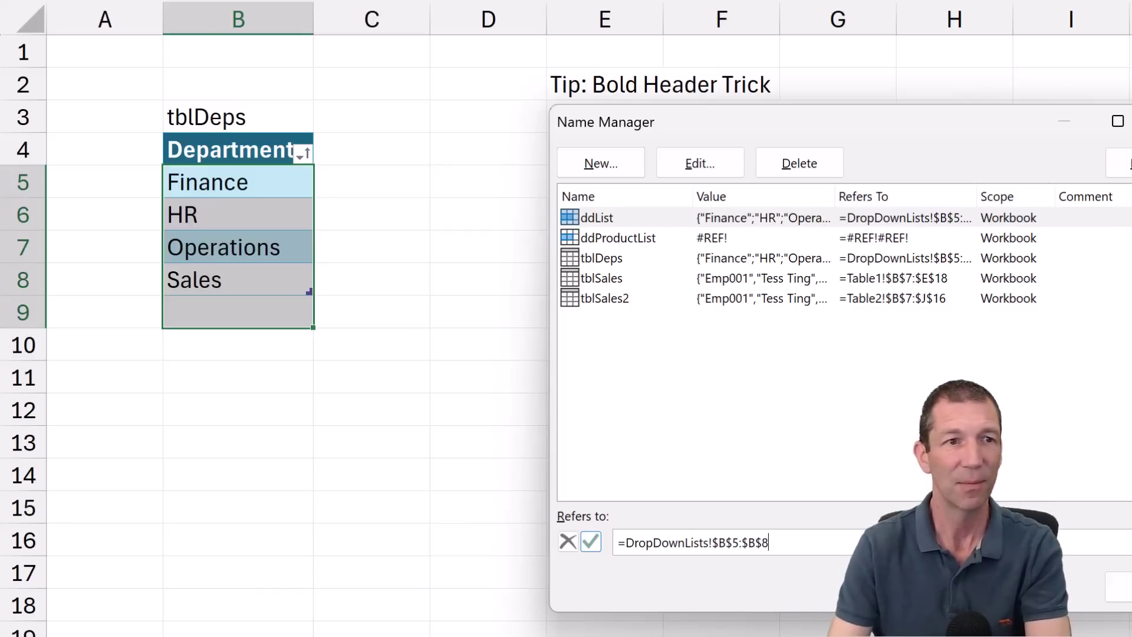
pyautogui.click(592, 541)
pyautogui.click(1118, 586)
pyautogui.click(369, 459)
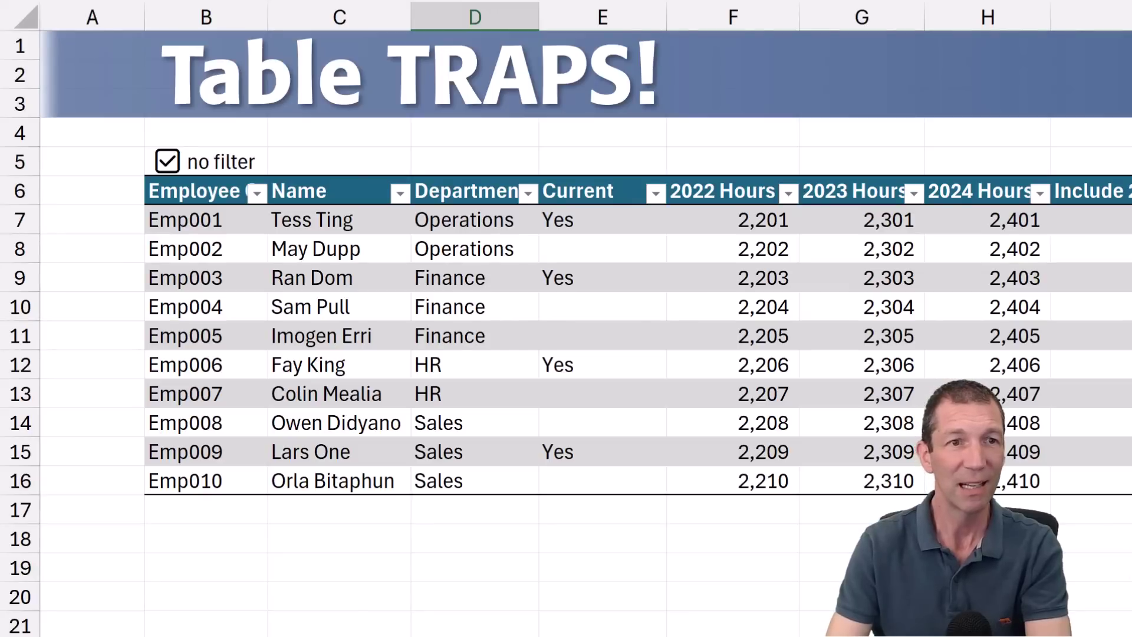
# - Change the Department column's validation source from =ddDeps to =ddList
pyautogui.click(462, 223)
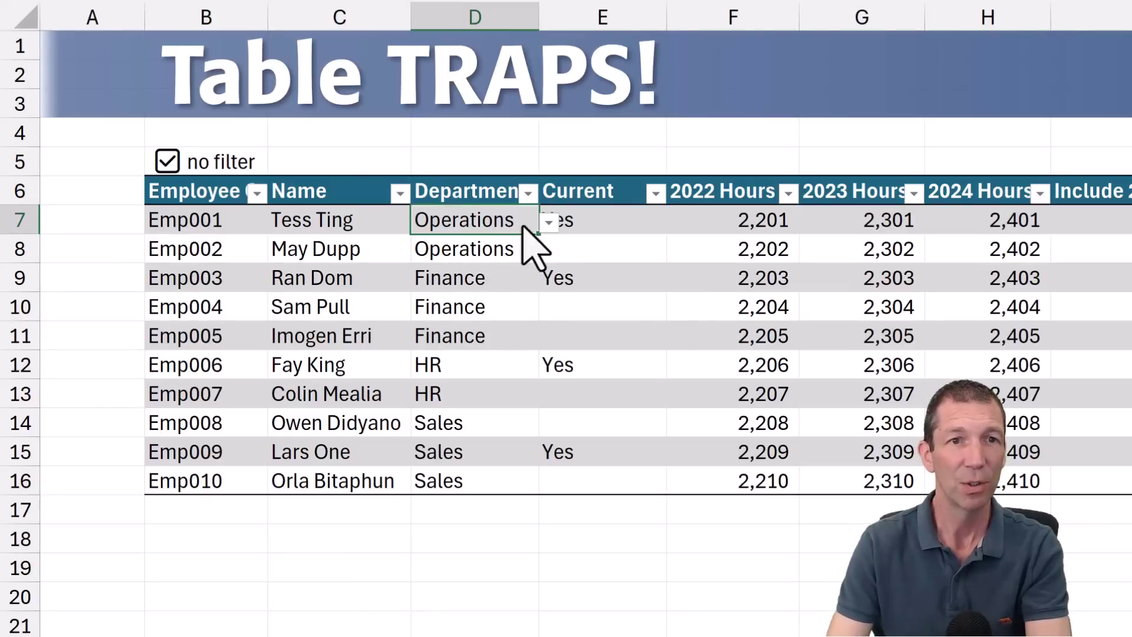
pyautogui.click(494, 247)
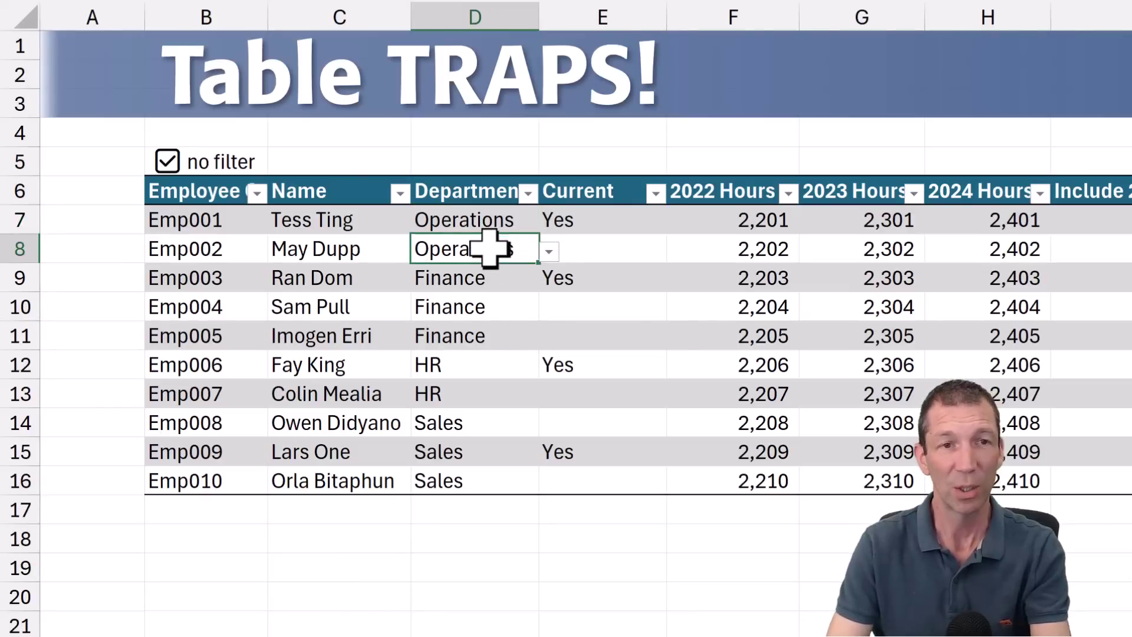
pyautogui.hotkey('ctrl', 'space')
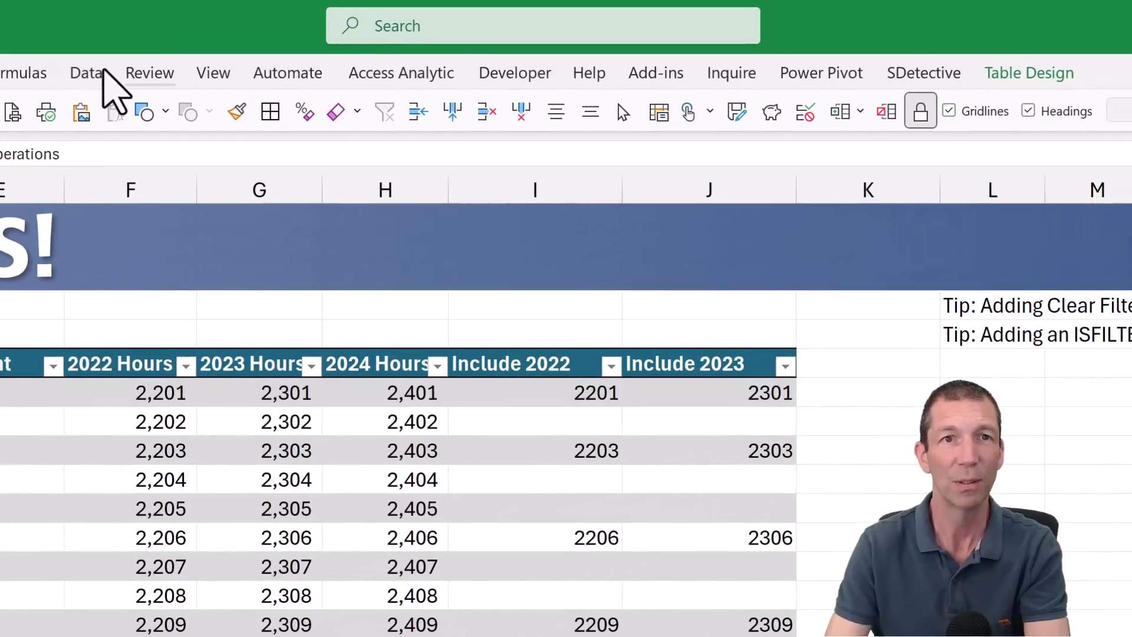
pyautogui.click(100, 74)
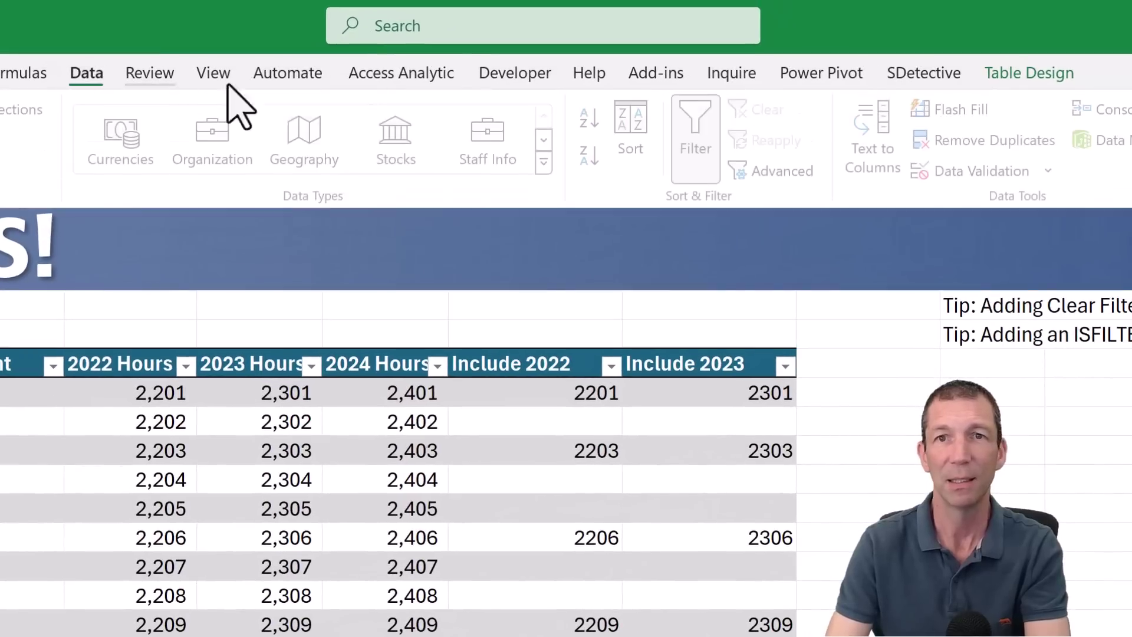
pyautogui.click(966, 172)
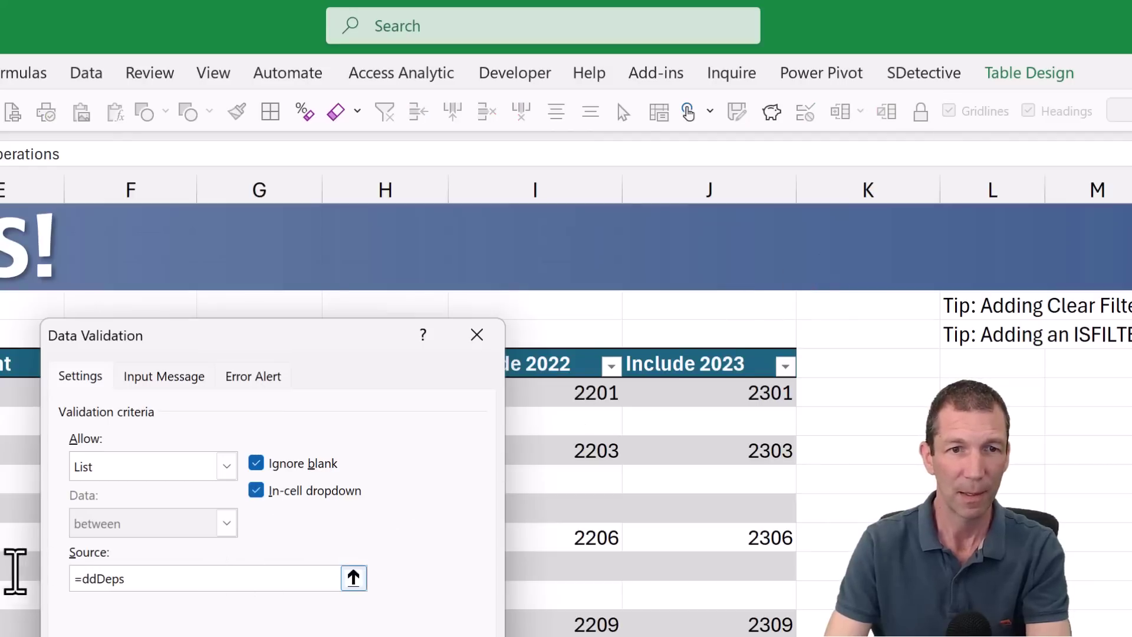
pyautogui.press('Tab')
pyautogui.click(171, 589)
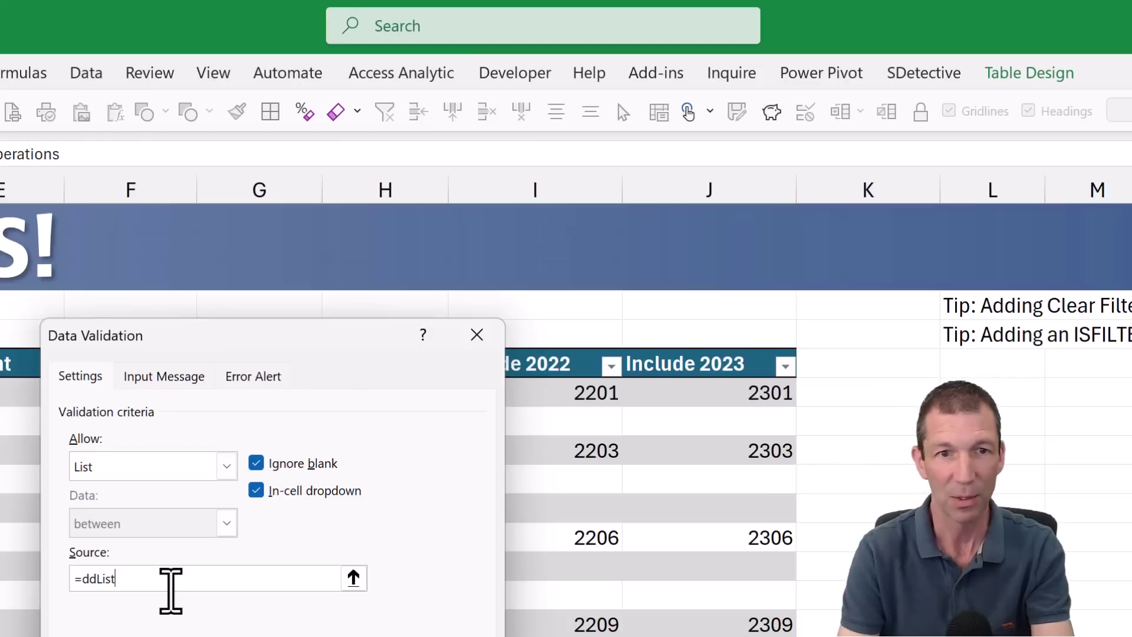
pyautogui.press('Return')
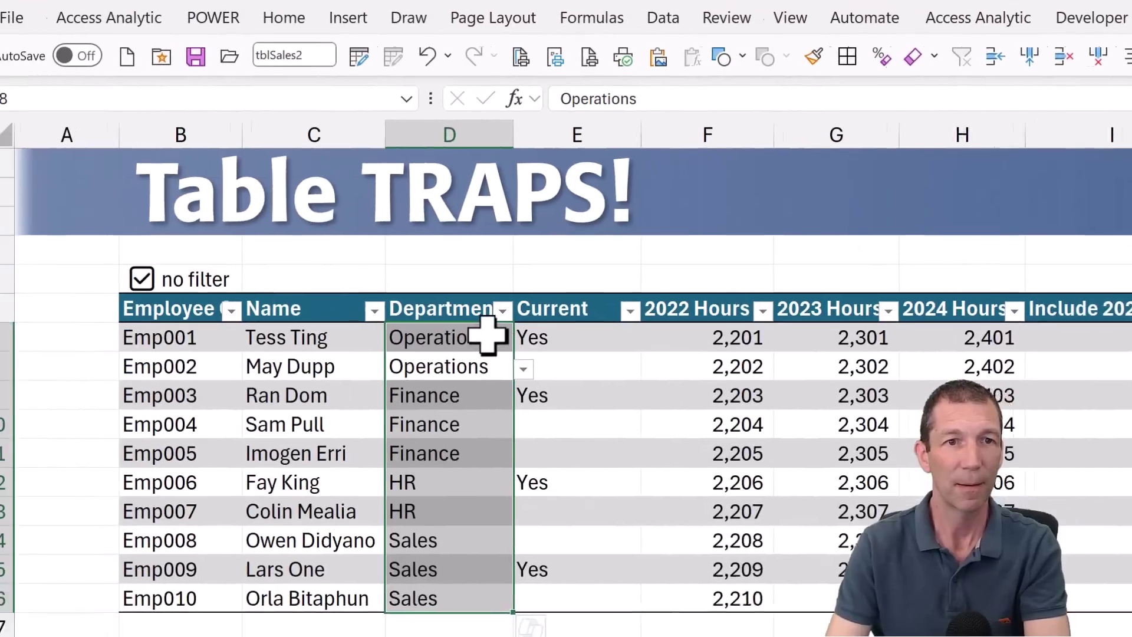
# - Set D7's department to HR from its dropdown
pyautogui.click(486, 336)
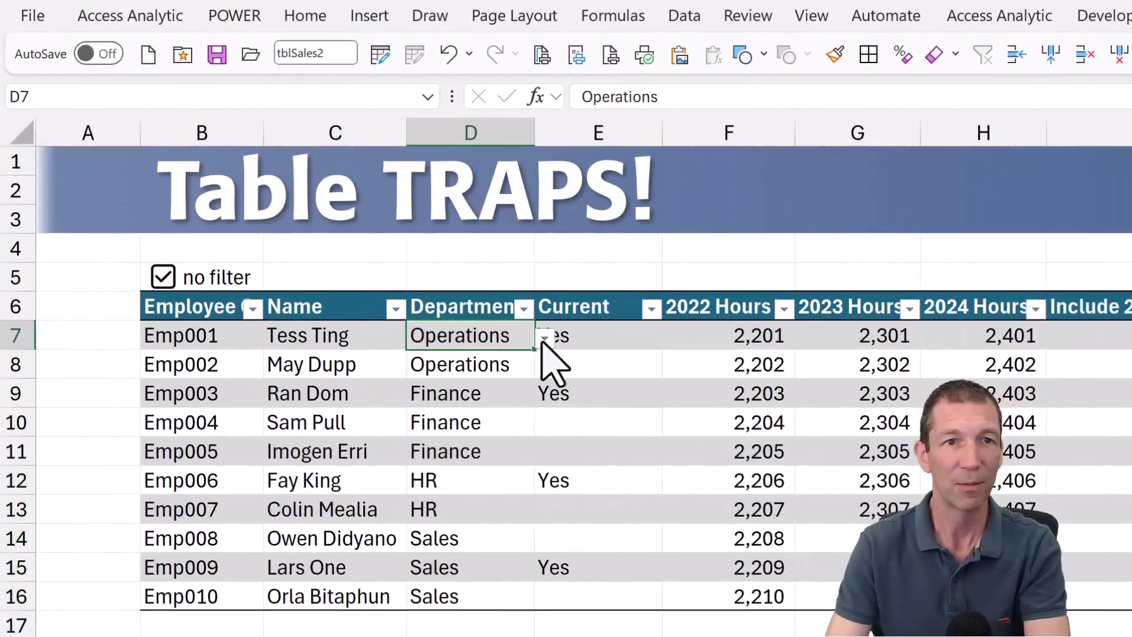
pyautogui.click(523, 336)
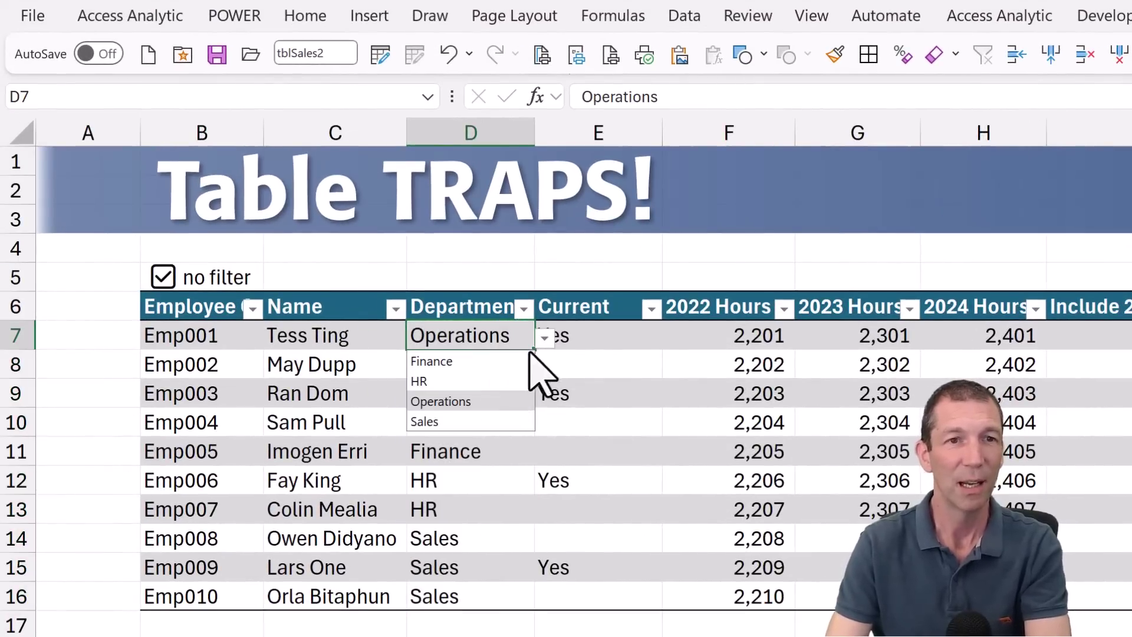
pyautogui.click(544, 338)
pyautogui.click(543, 338)
pyautogui.click(517, 361)
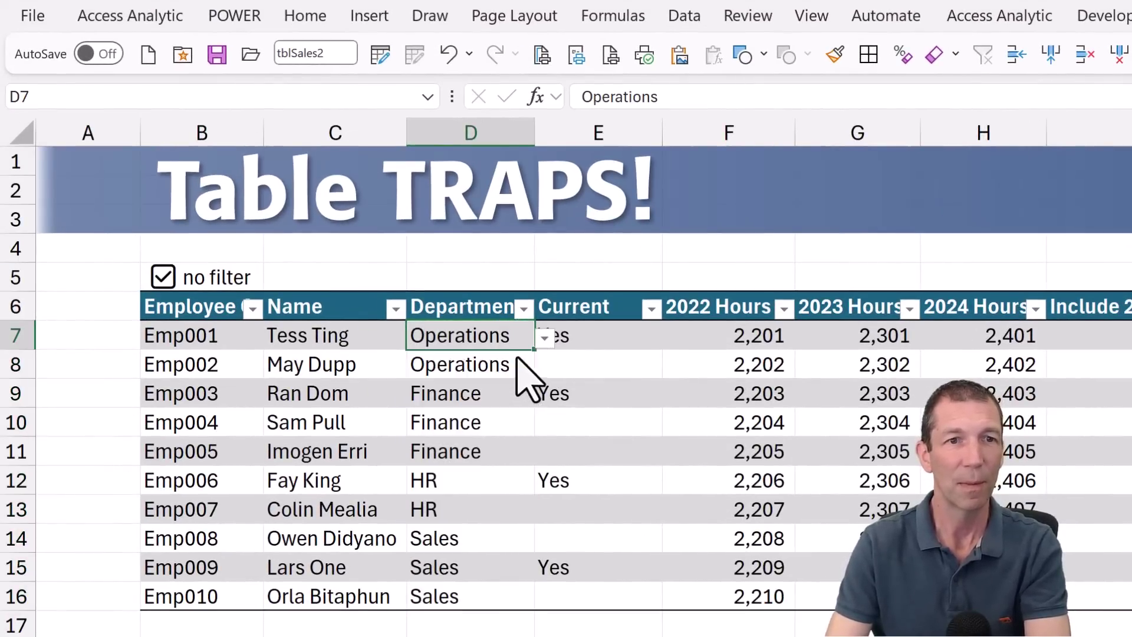
pyautogui.click(543, 338)
pyautogui.click(502, 381)
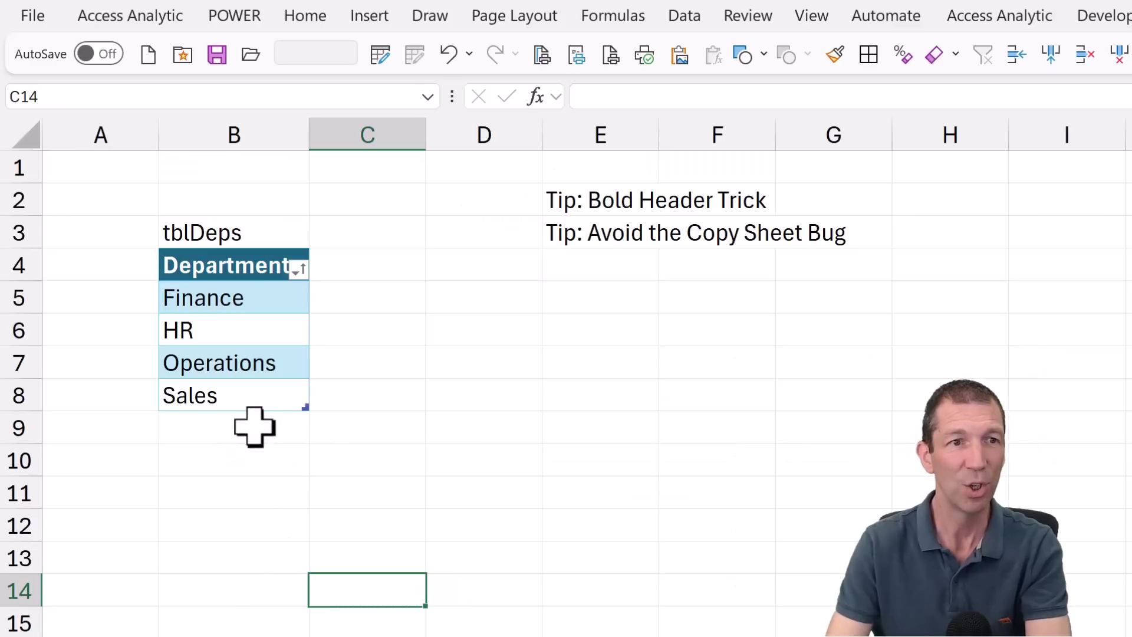
# - Add New as a department below tblDeps and check that D7's dropdown offers it
pyautogui.click(253, 426)
pyautogui.write('New')
pyautogui.press('Return')
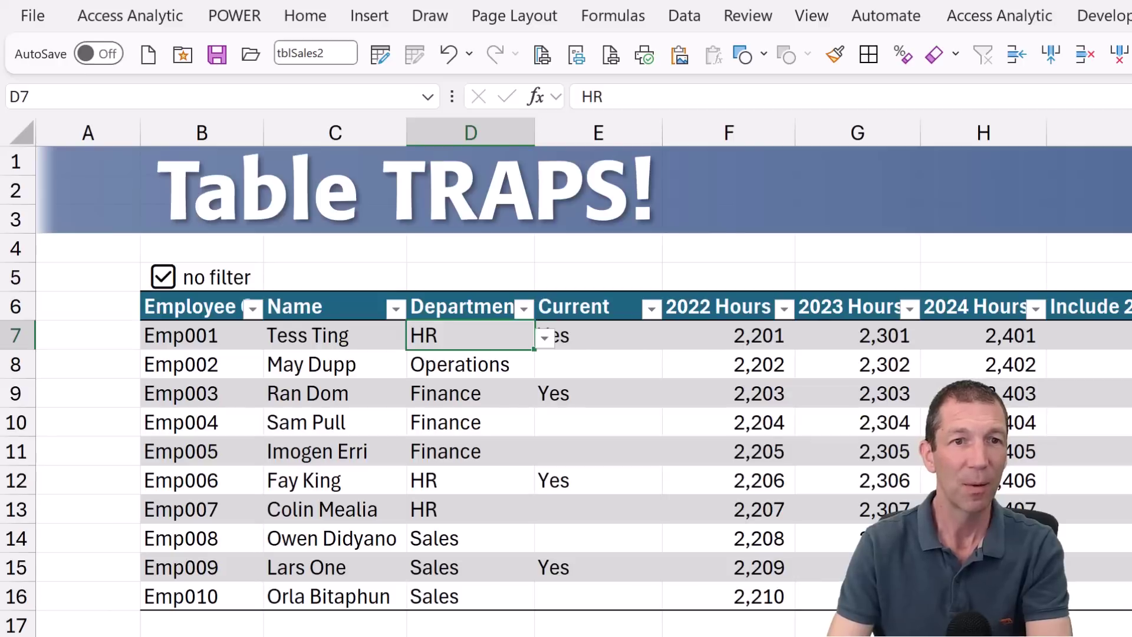
pyautogui.click(544, 337)
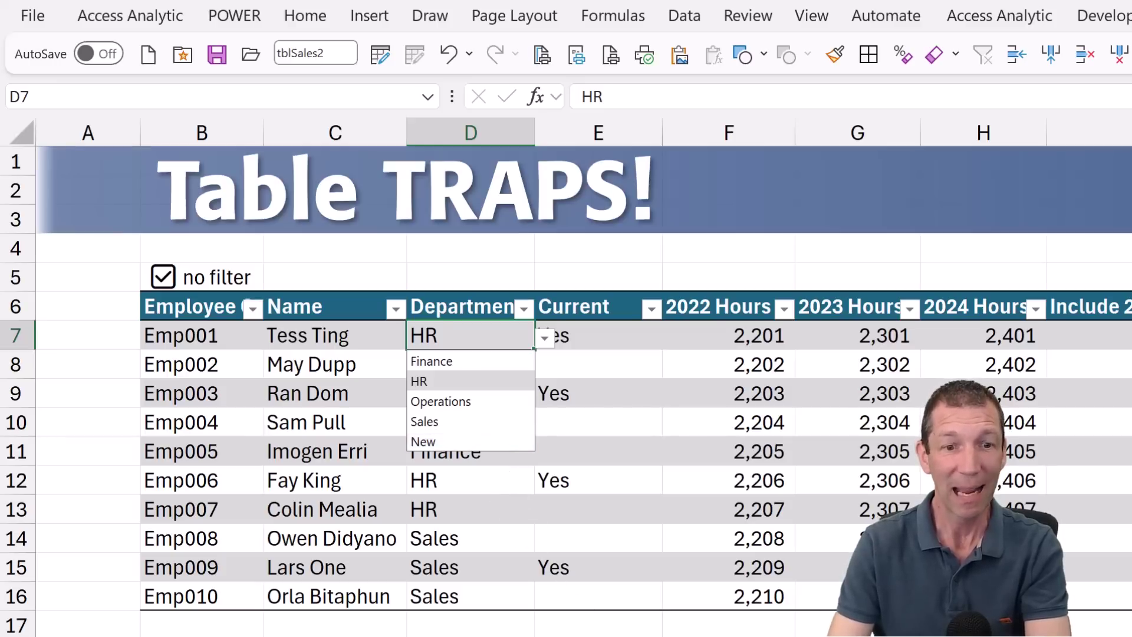
pyautogui.press('Escape')
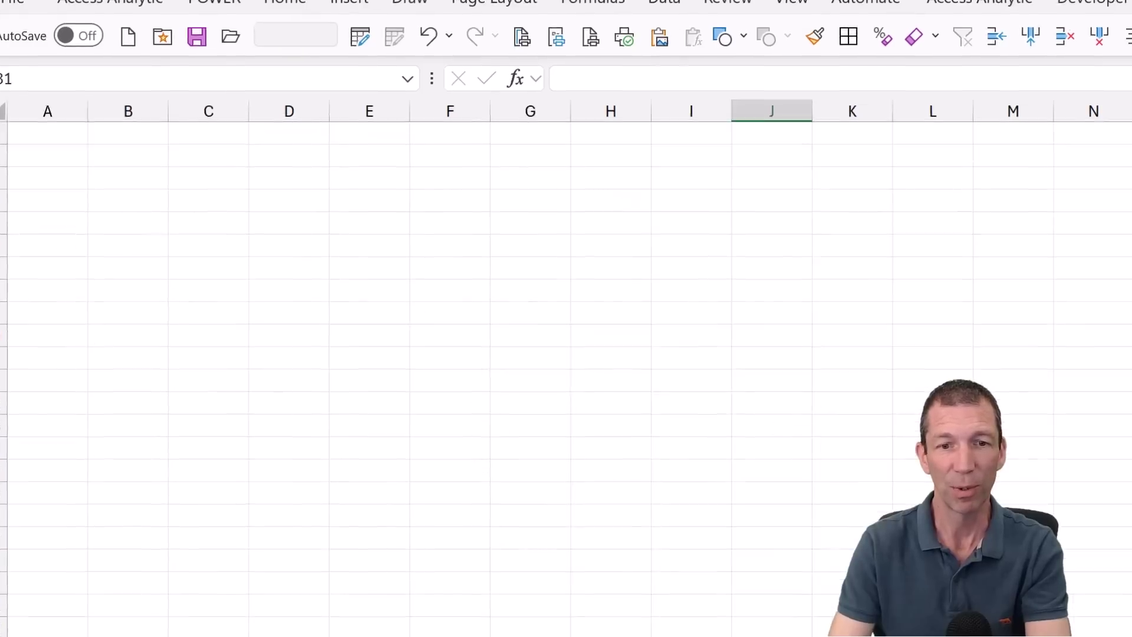
# - Copy Sheet1 (5) and Sheet1 (7) to create more blank sheets
pyautogui.click(356, 609)
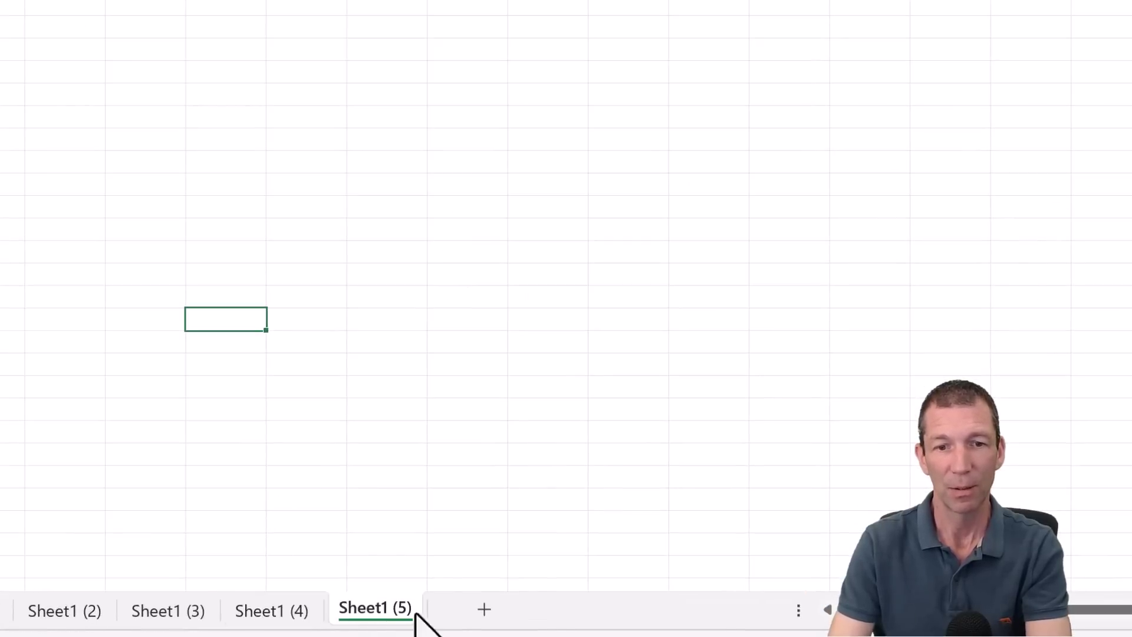
pyautogui.moveTo(415, 613)
pyautogui.mouseDown()
pyautogui.moveTo(356, 618)
pyautogui.moveTo(557, 616)
pyautogui.mouseUp()
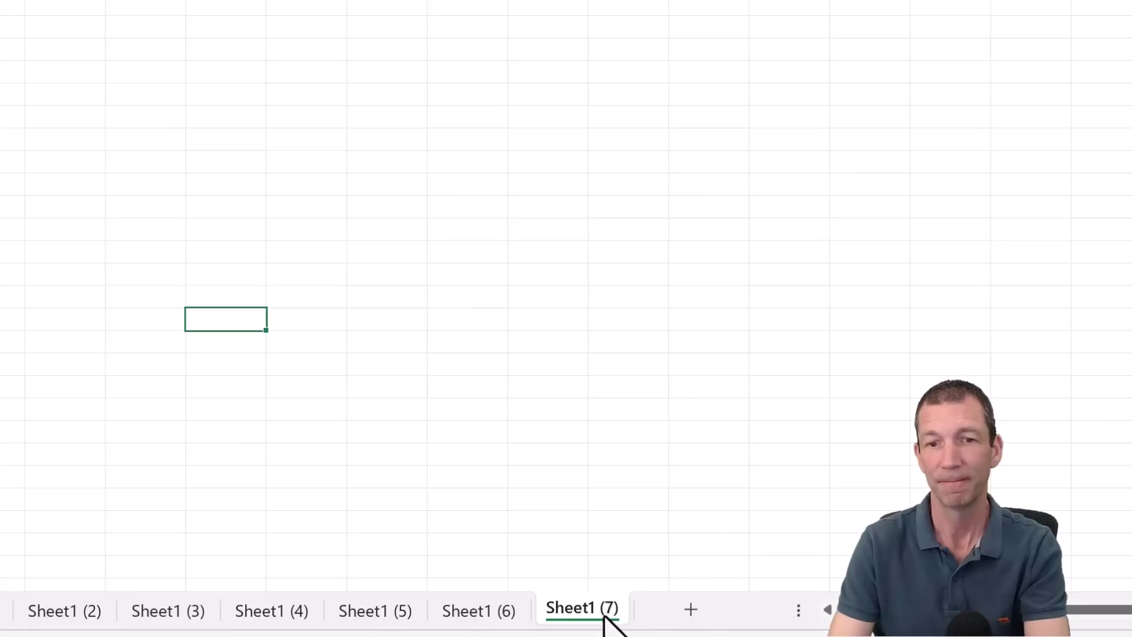
pyautogui.moveTo(627, 616); pyautogui.dragTo(672, 612)
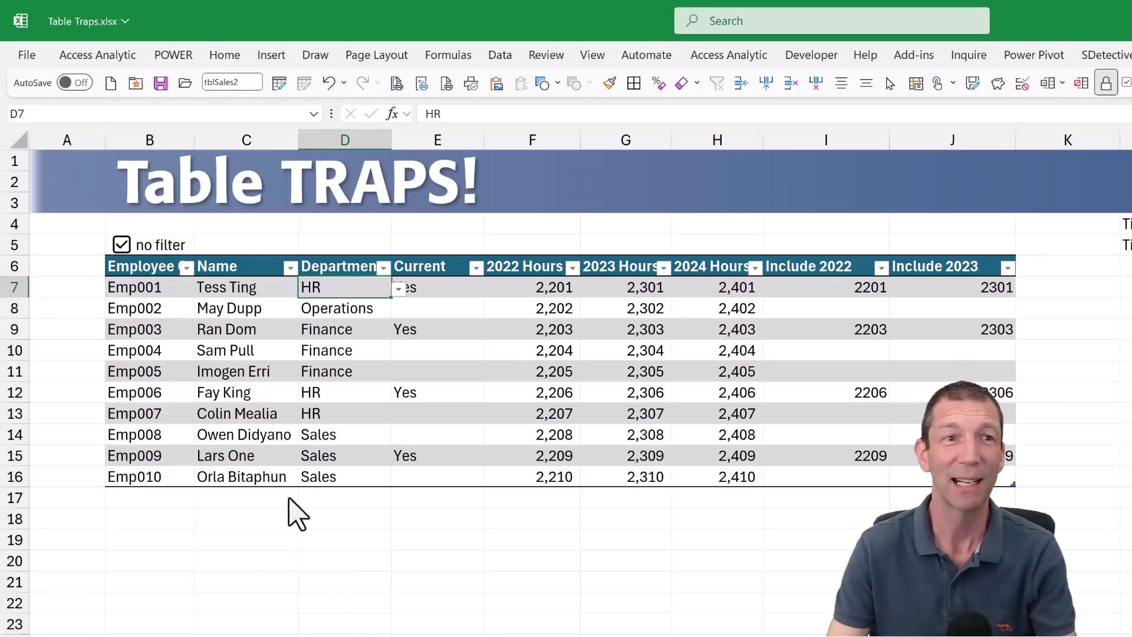
pyautogui.click(155, 245)
pyautogui.press('F2')
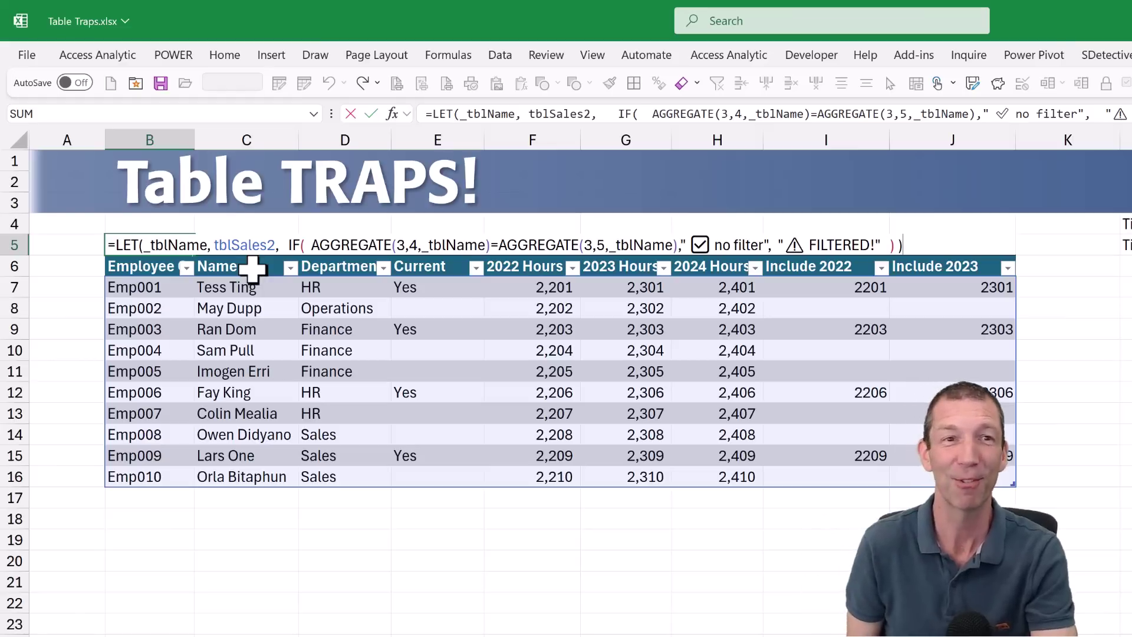
pyautogui.press('Escape')
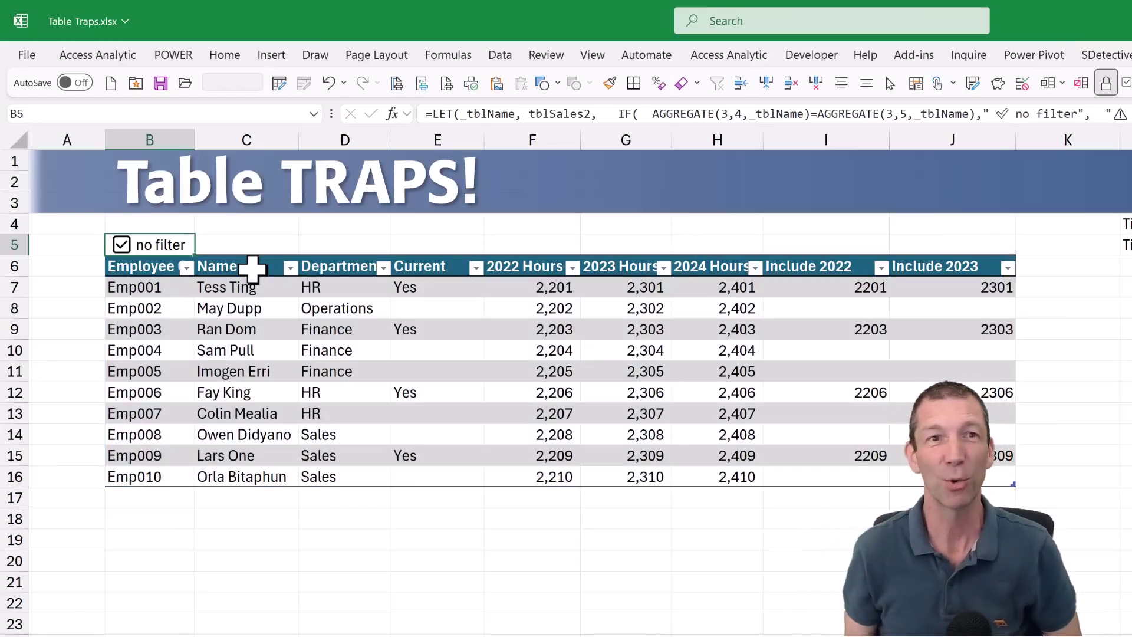